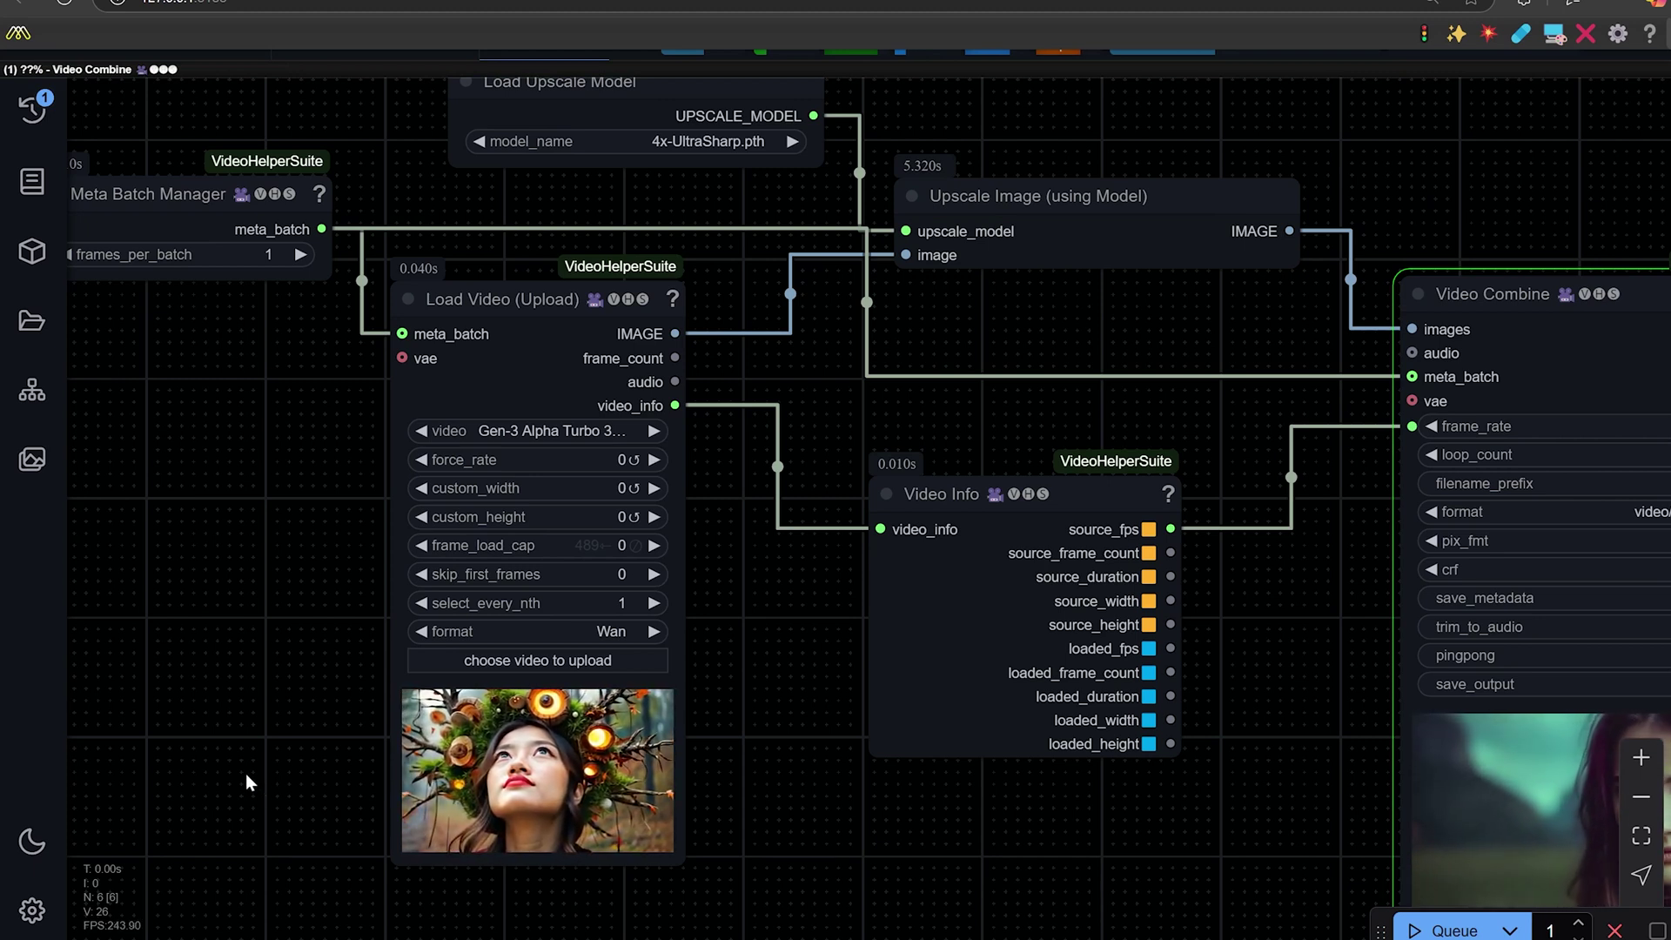
Look over the video upscaling workflow and view the format options of the Load Video (Upload) node
drag(245, 773, 315, 811)
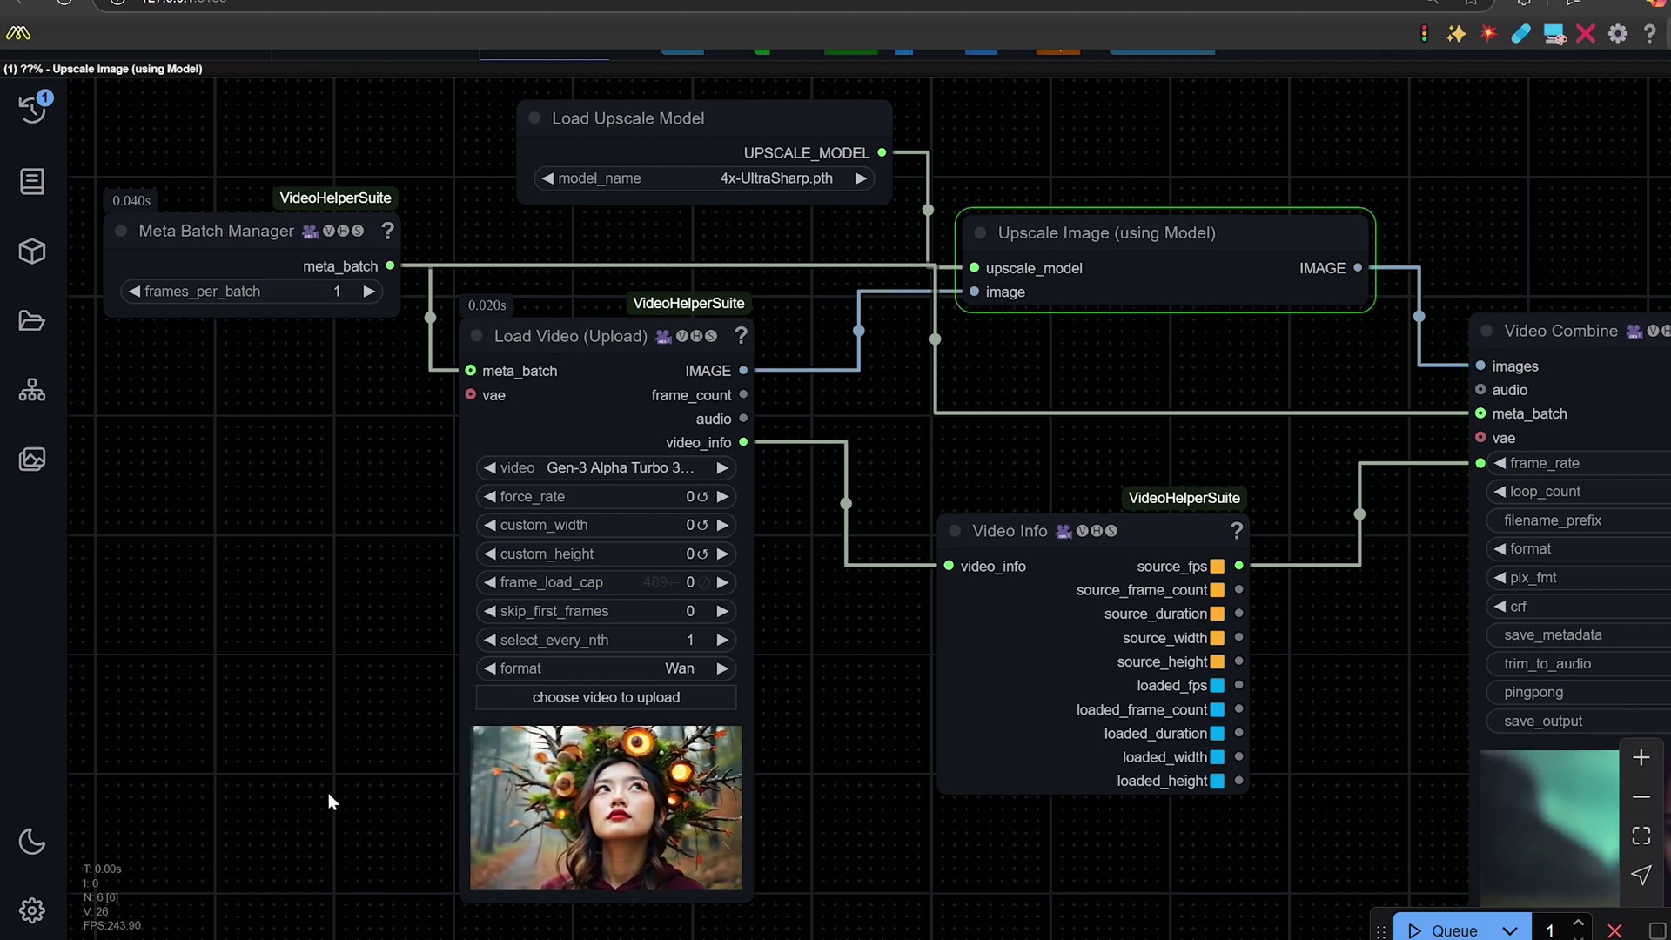
scroll(896, 749, down, 1)
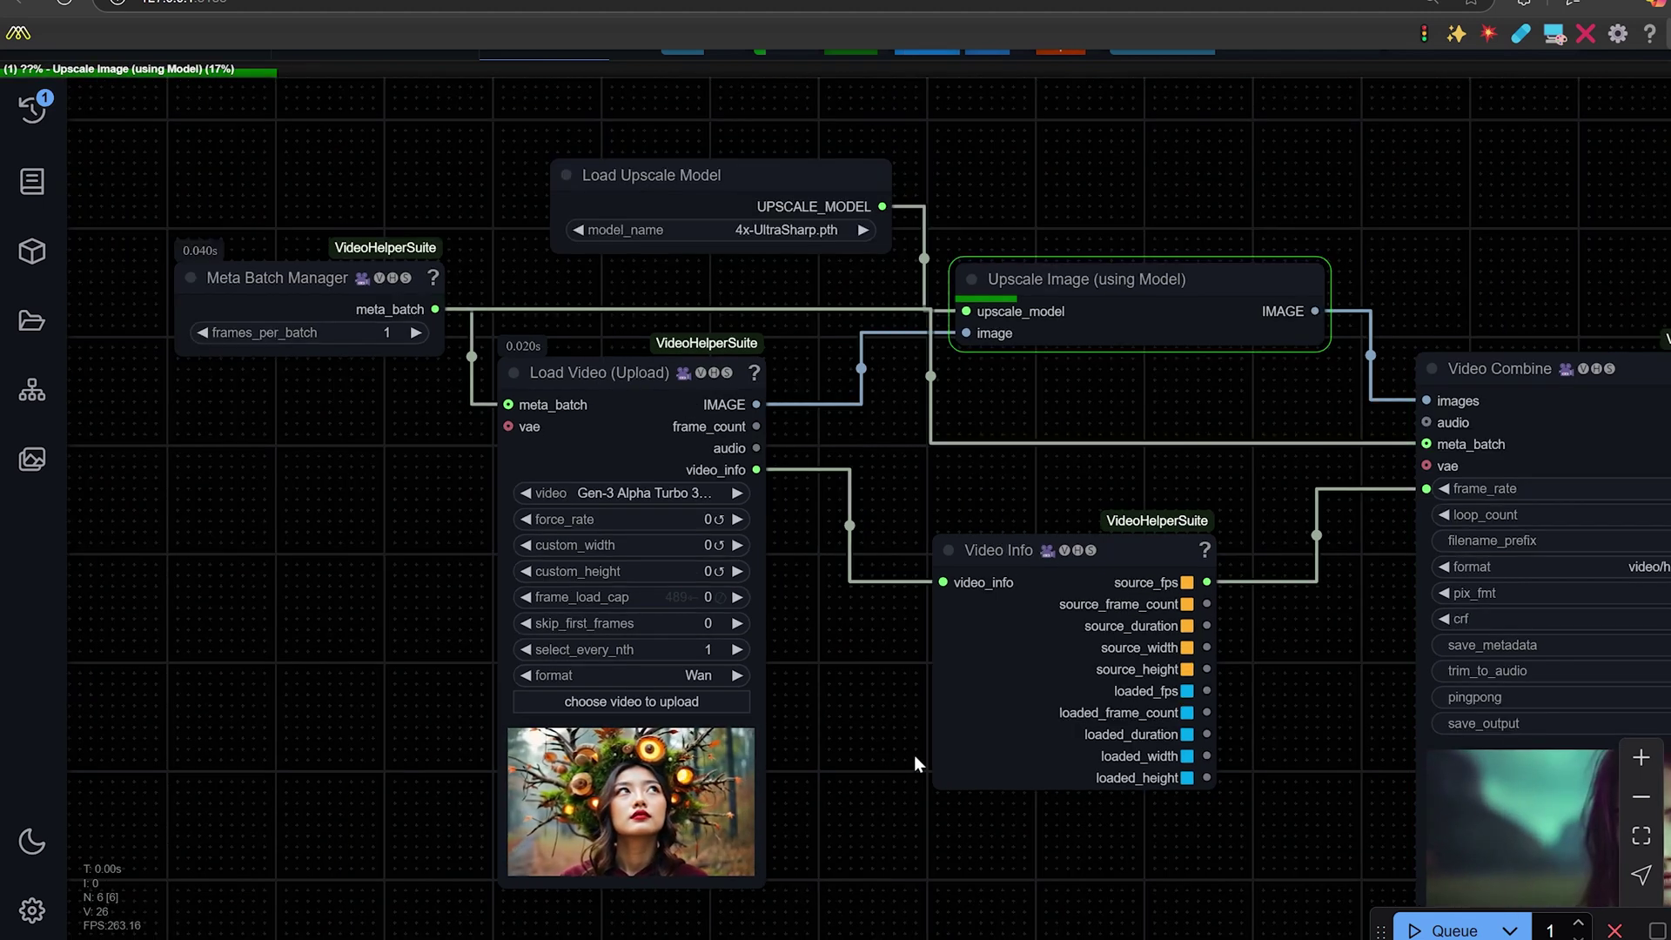
drag(914, 755, 827, 771)
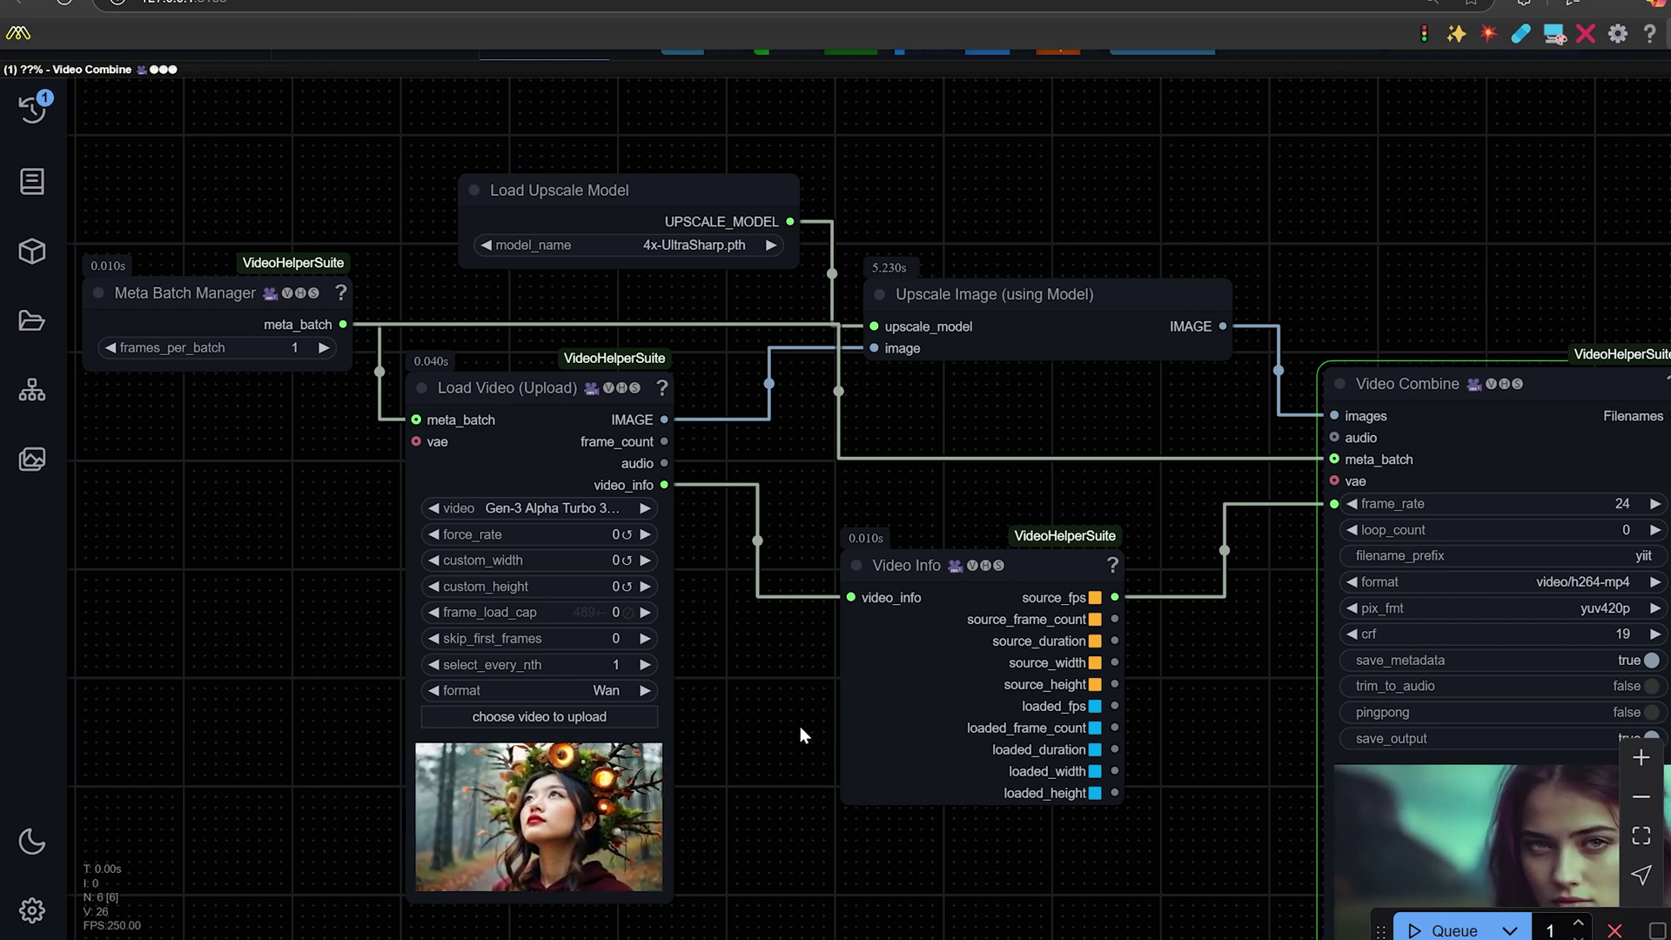
scroll(796, 726, up, 6)
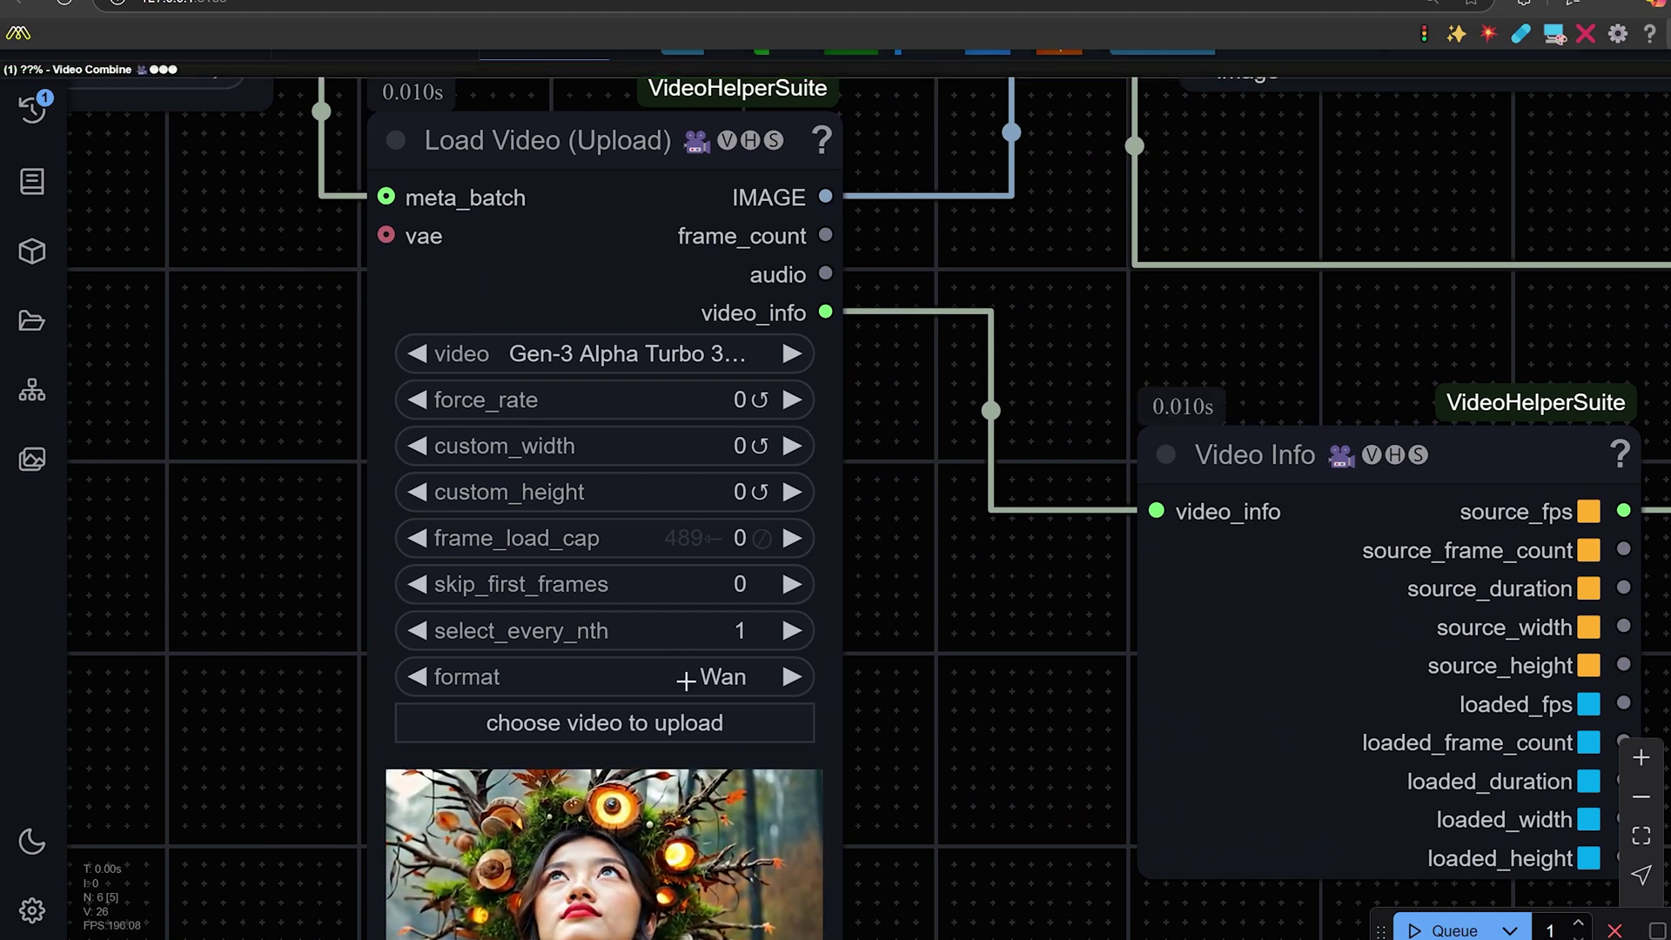
click(688, 671)
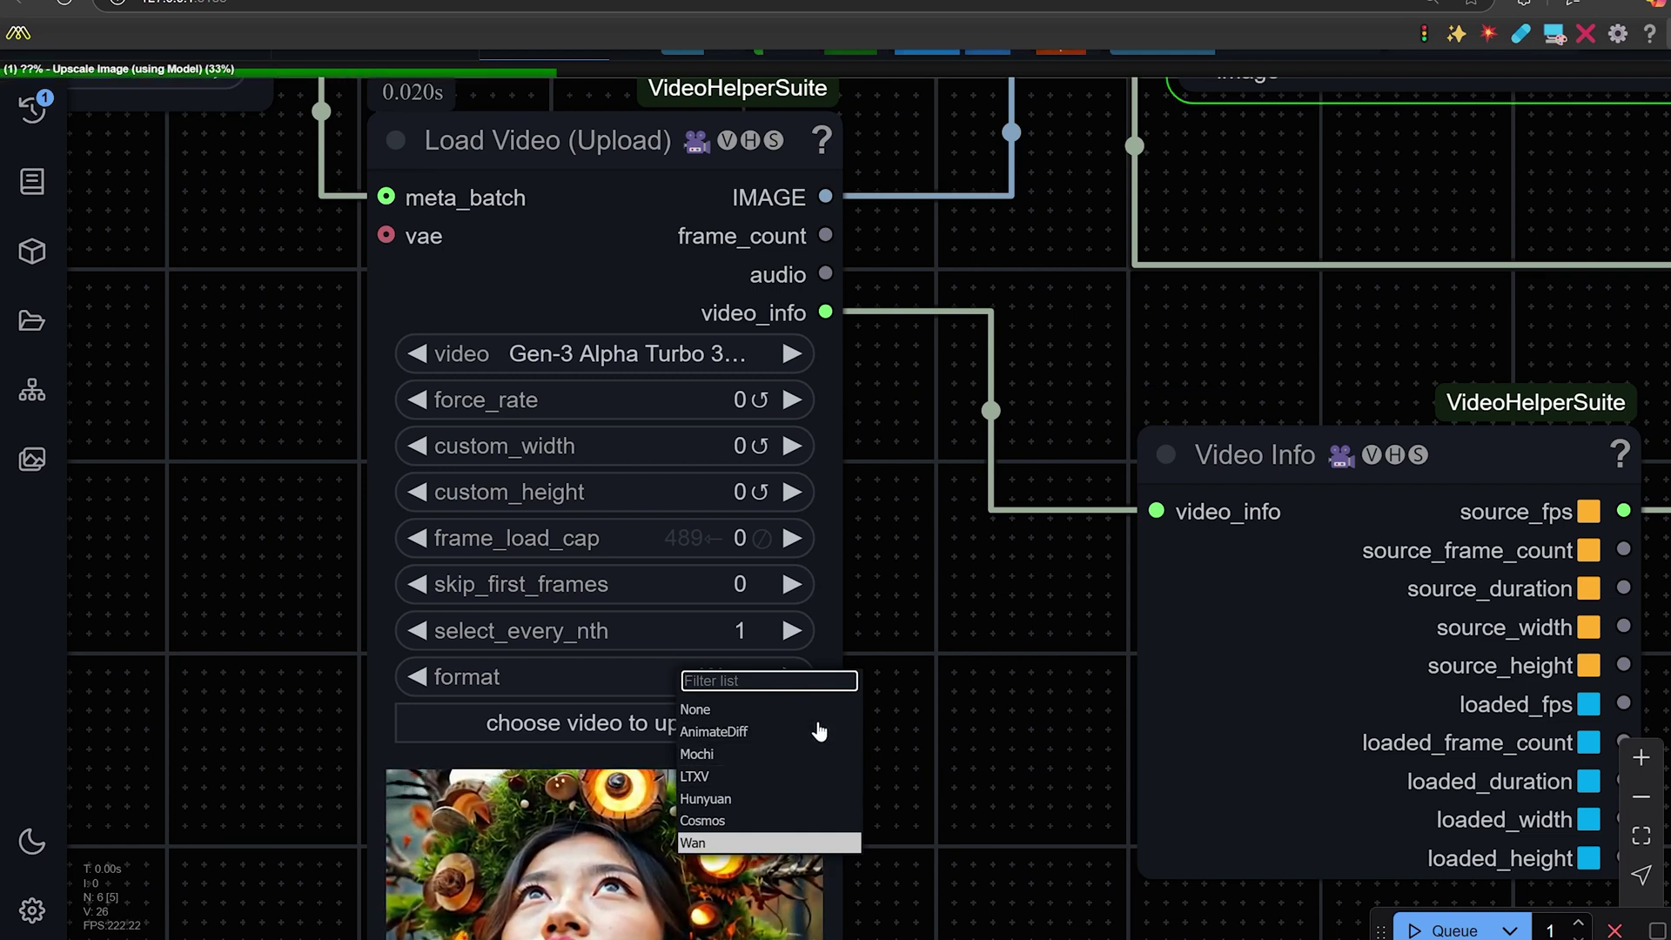
click(917, 639)
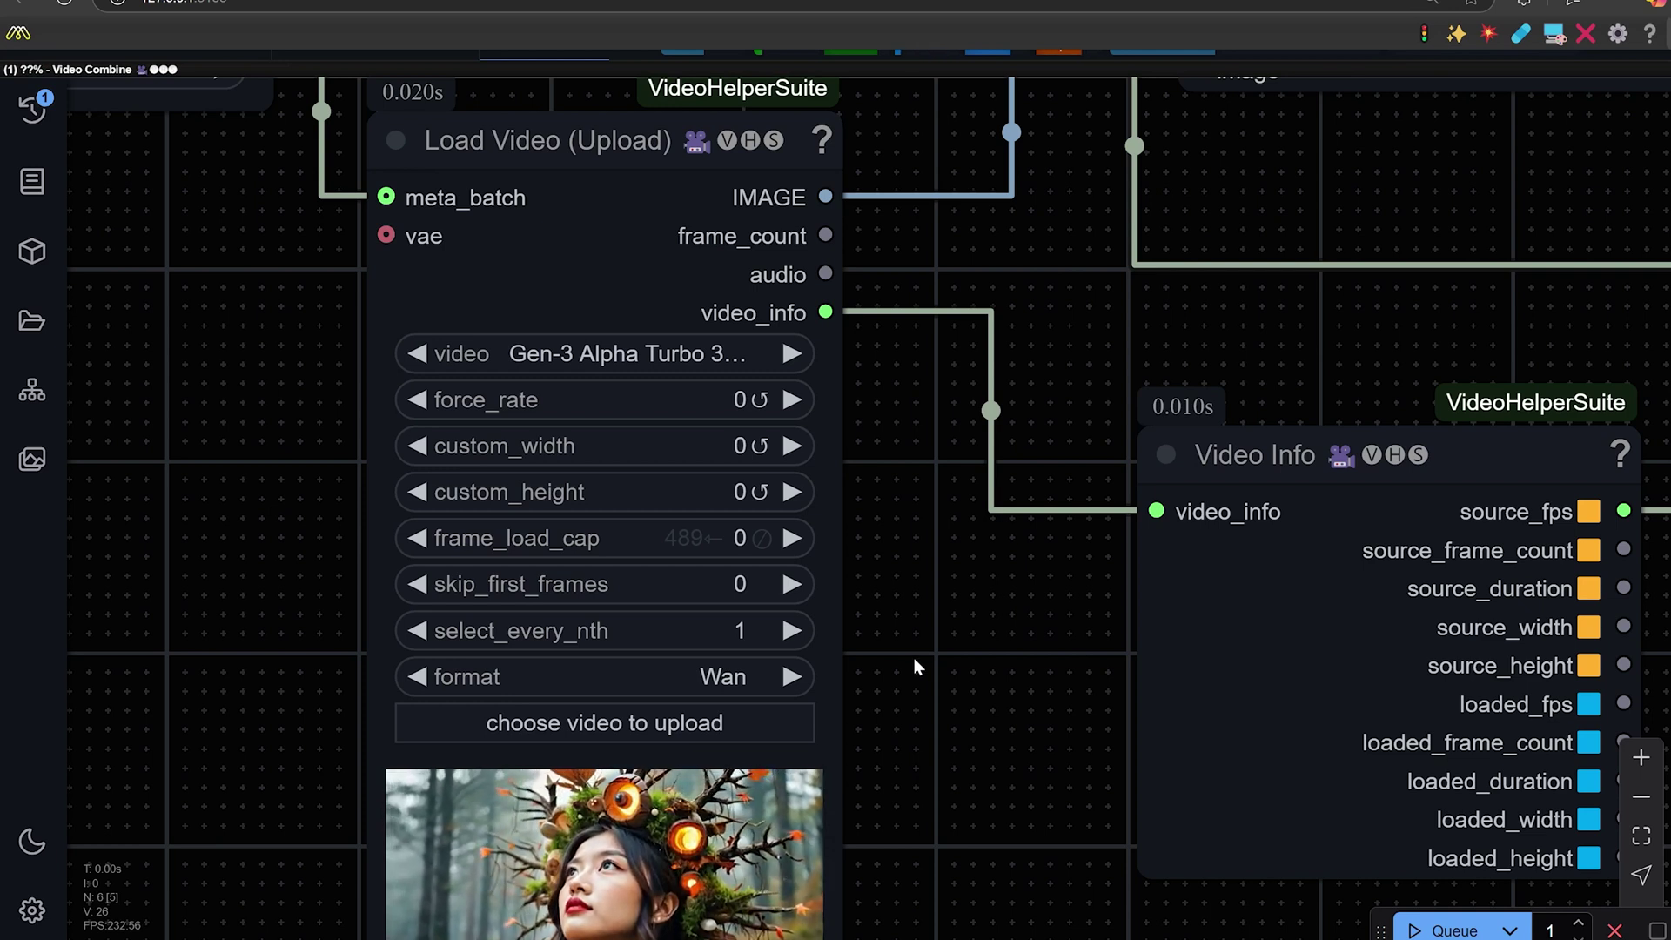
Examine the Load Video (Upload) node's video preview, settings and connections to the neighbouring nodes
drag(918, 700, 905, 514)
scroll(933, 670, up, 4)
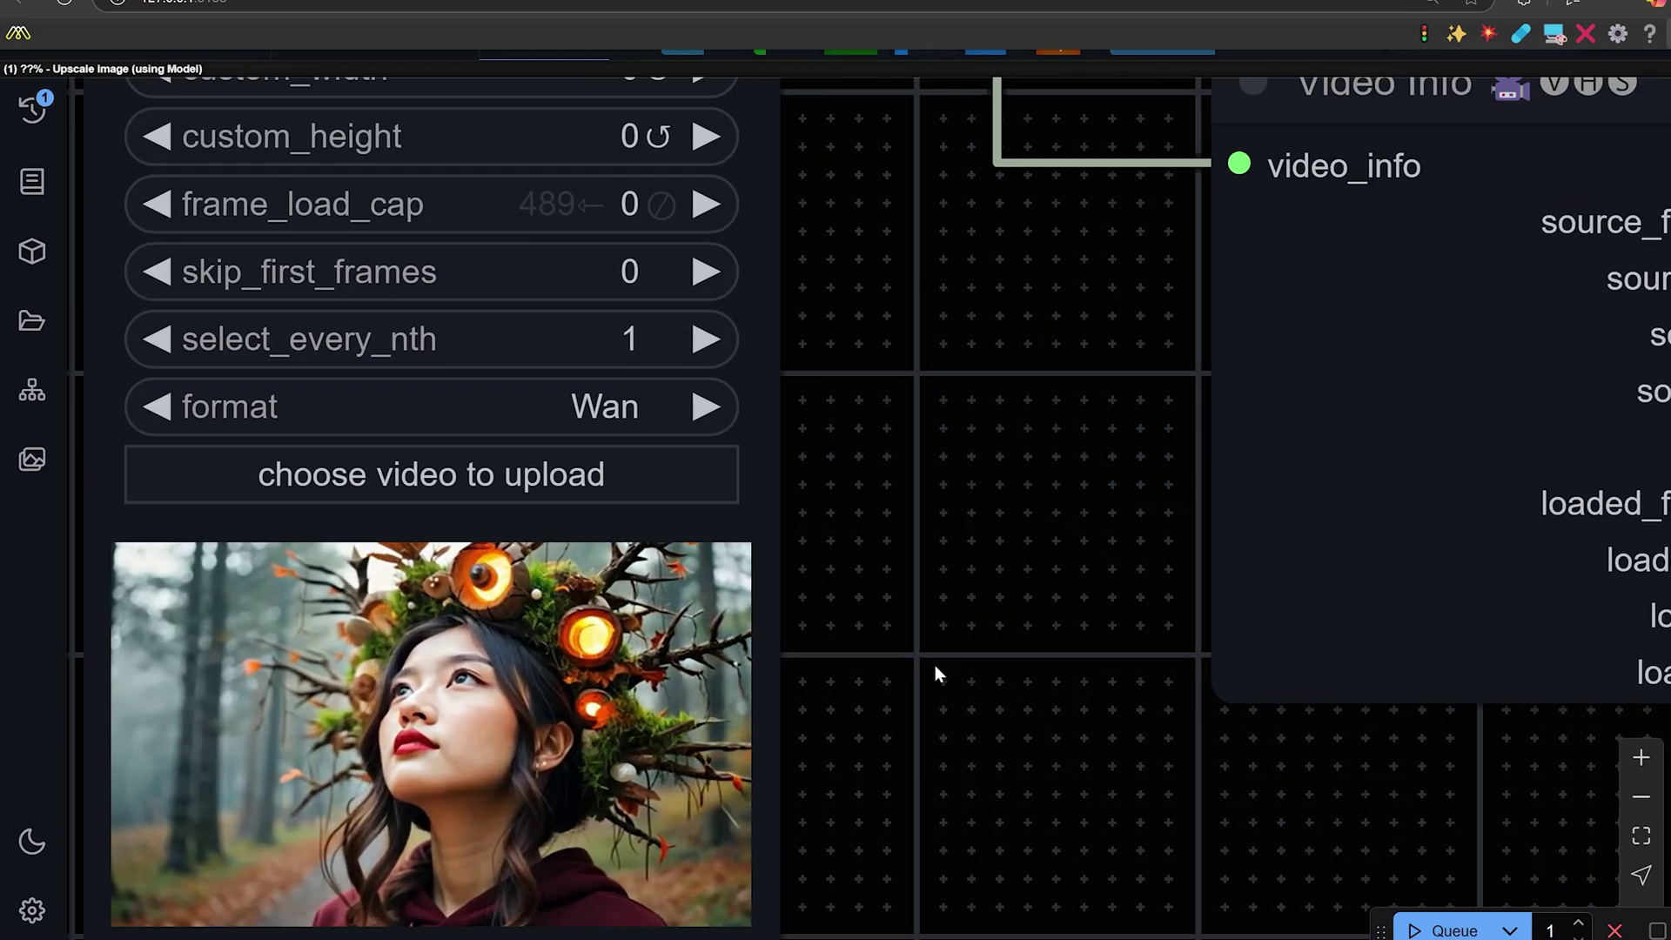
scroll(975, 622, down, 3)
scroll(975, 622, left, 3)
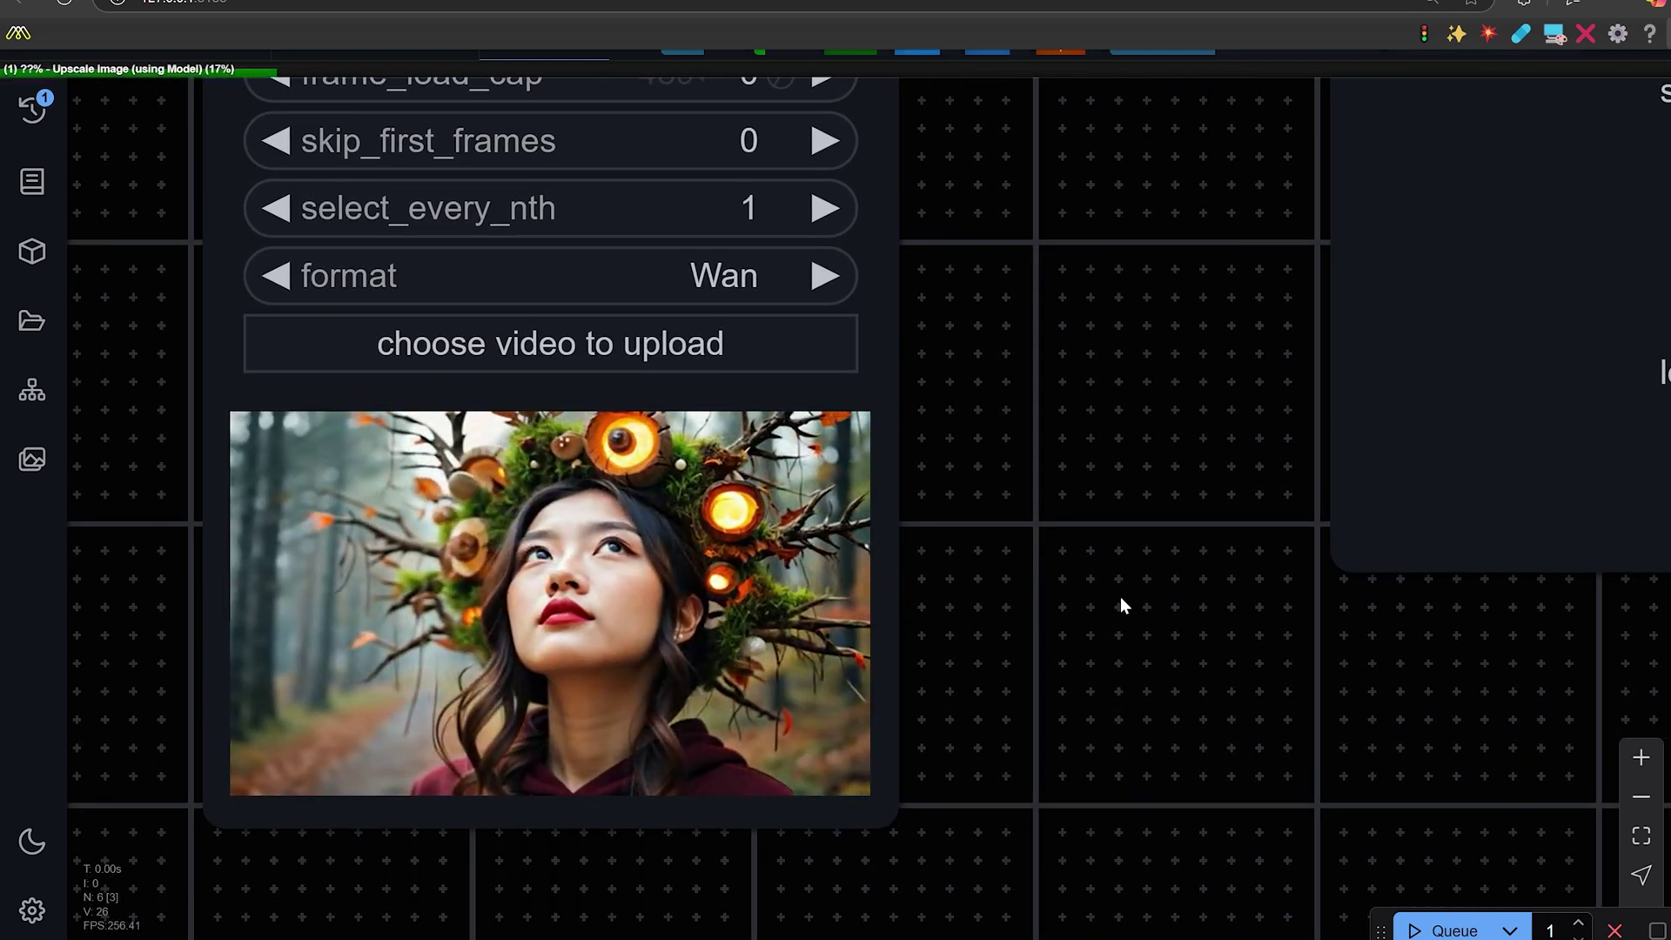
scroll(1091, 567, down, 4)
scroll(1044, 557, up, 6)
scroll(1044, 557, right, 2)
drag(1027, 581, 974, 741)
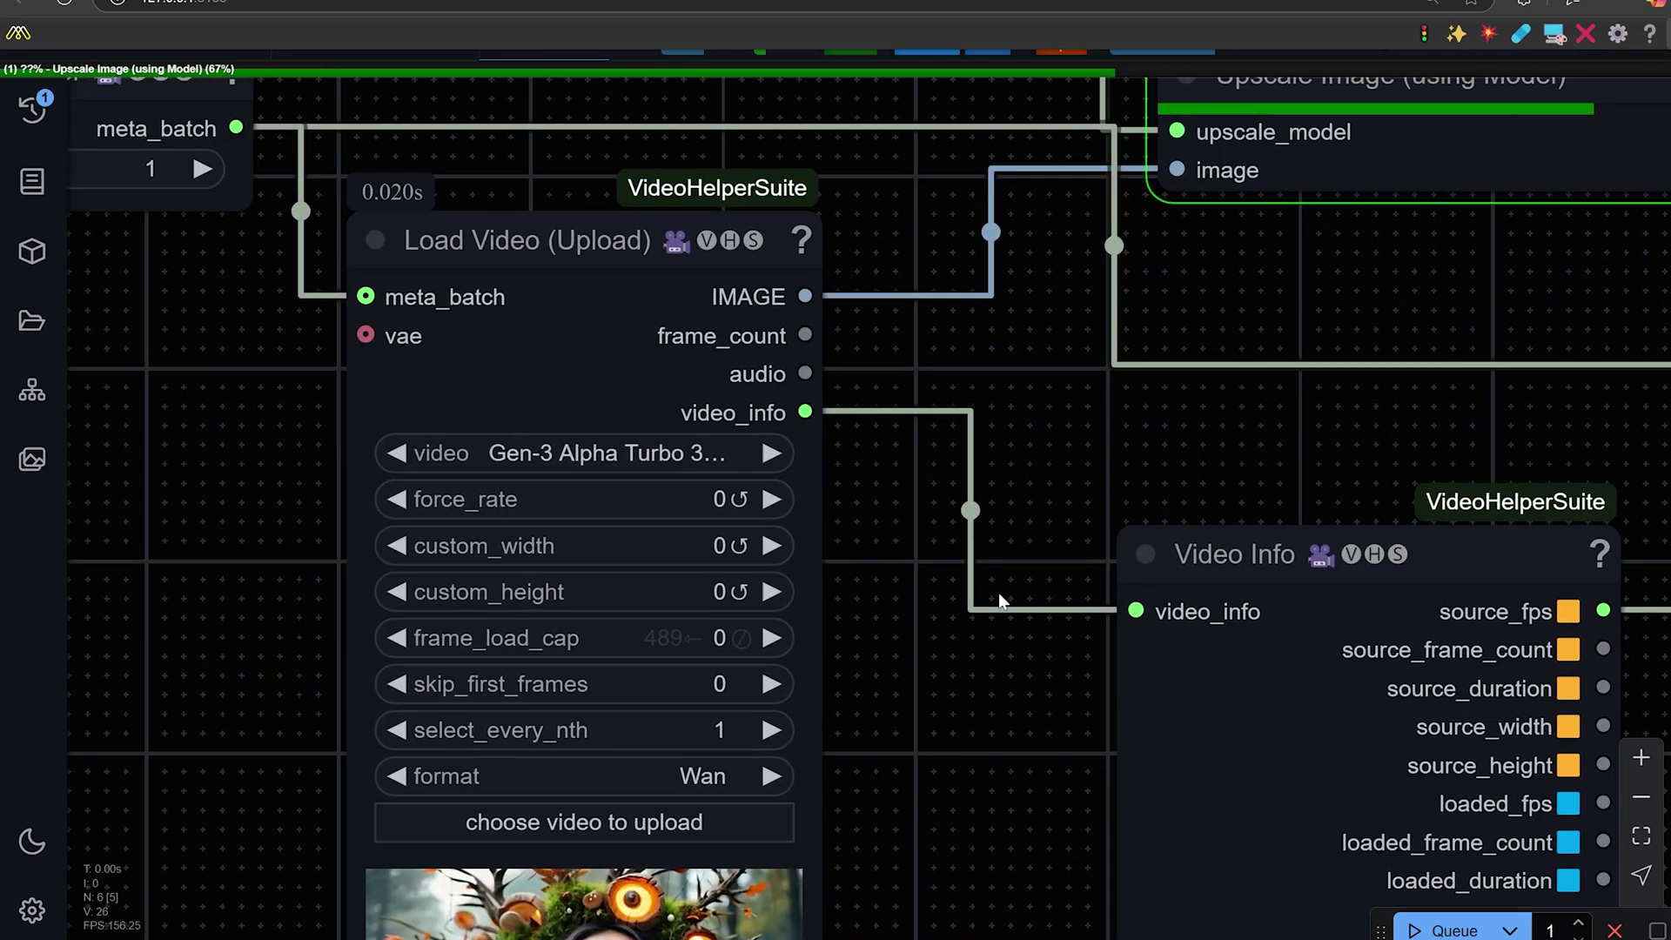
drag(1048, 432, 1128, 518)
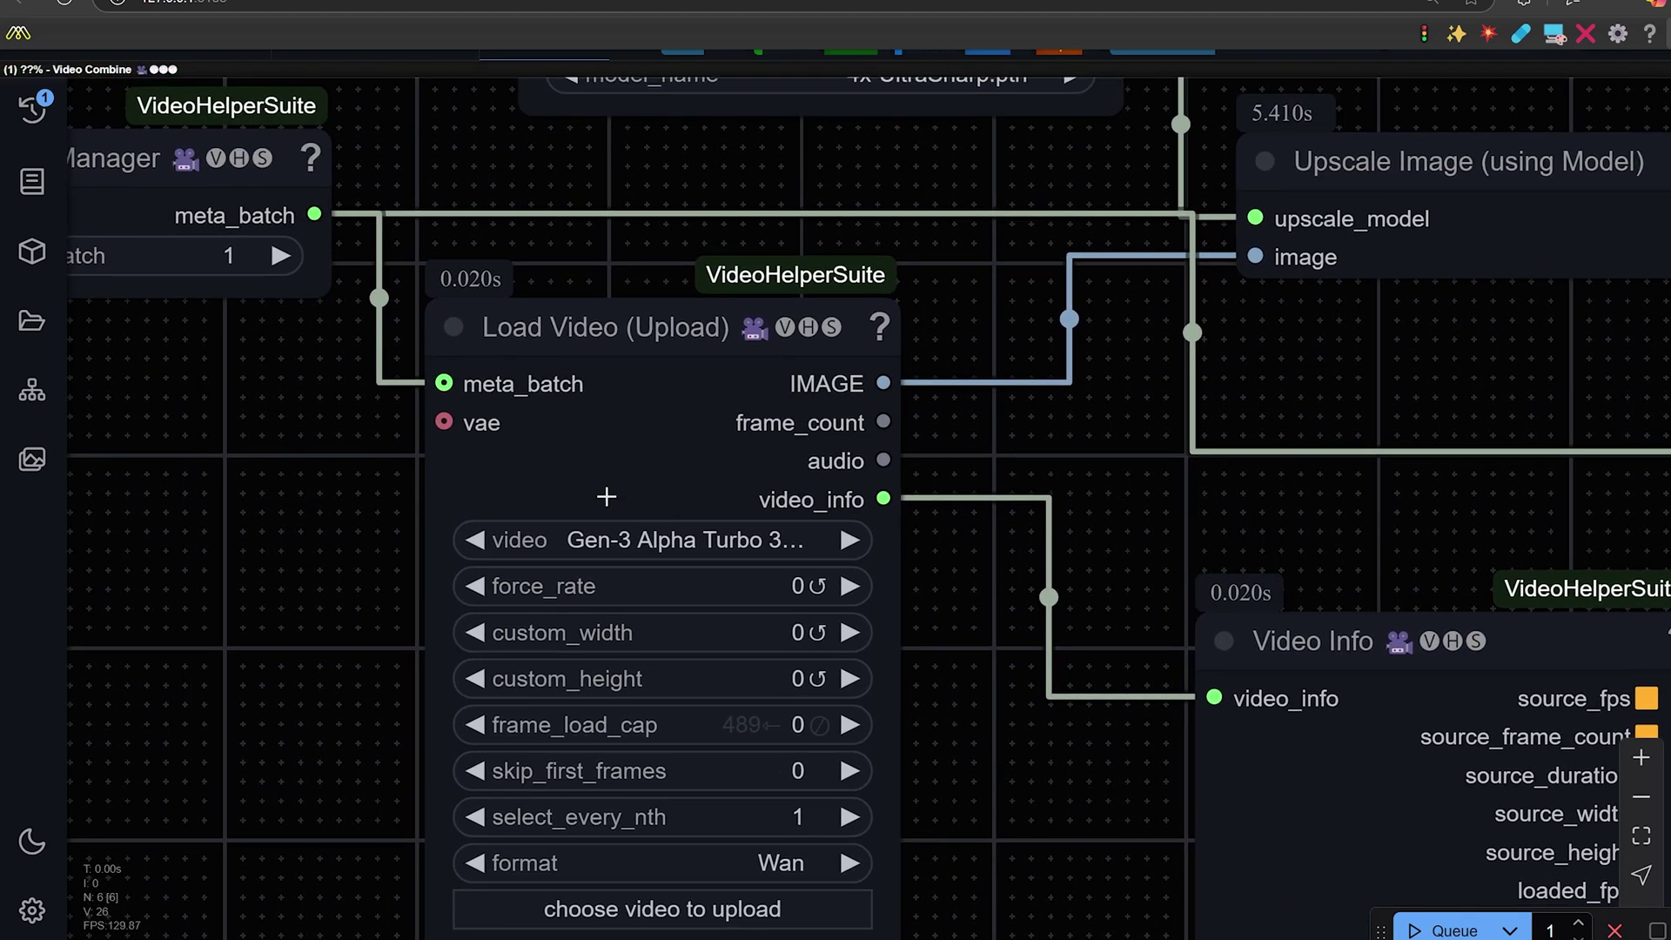
Shift the Meta Batch Manager node slightly up and away from the Load Video (Upload) node
scroll(306, 462, up, 2)
scroll(306, 461, left, 5)
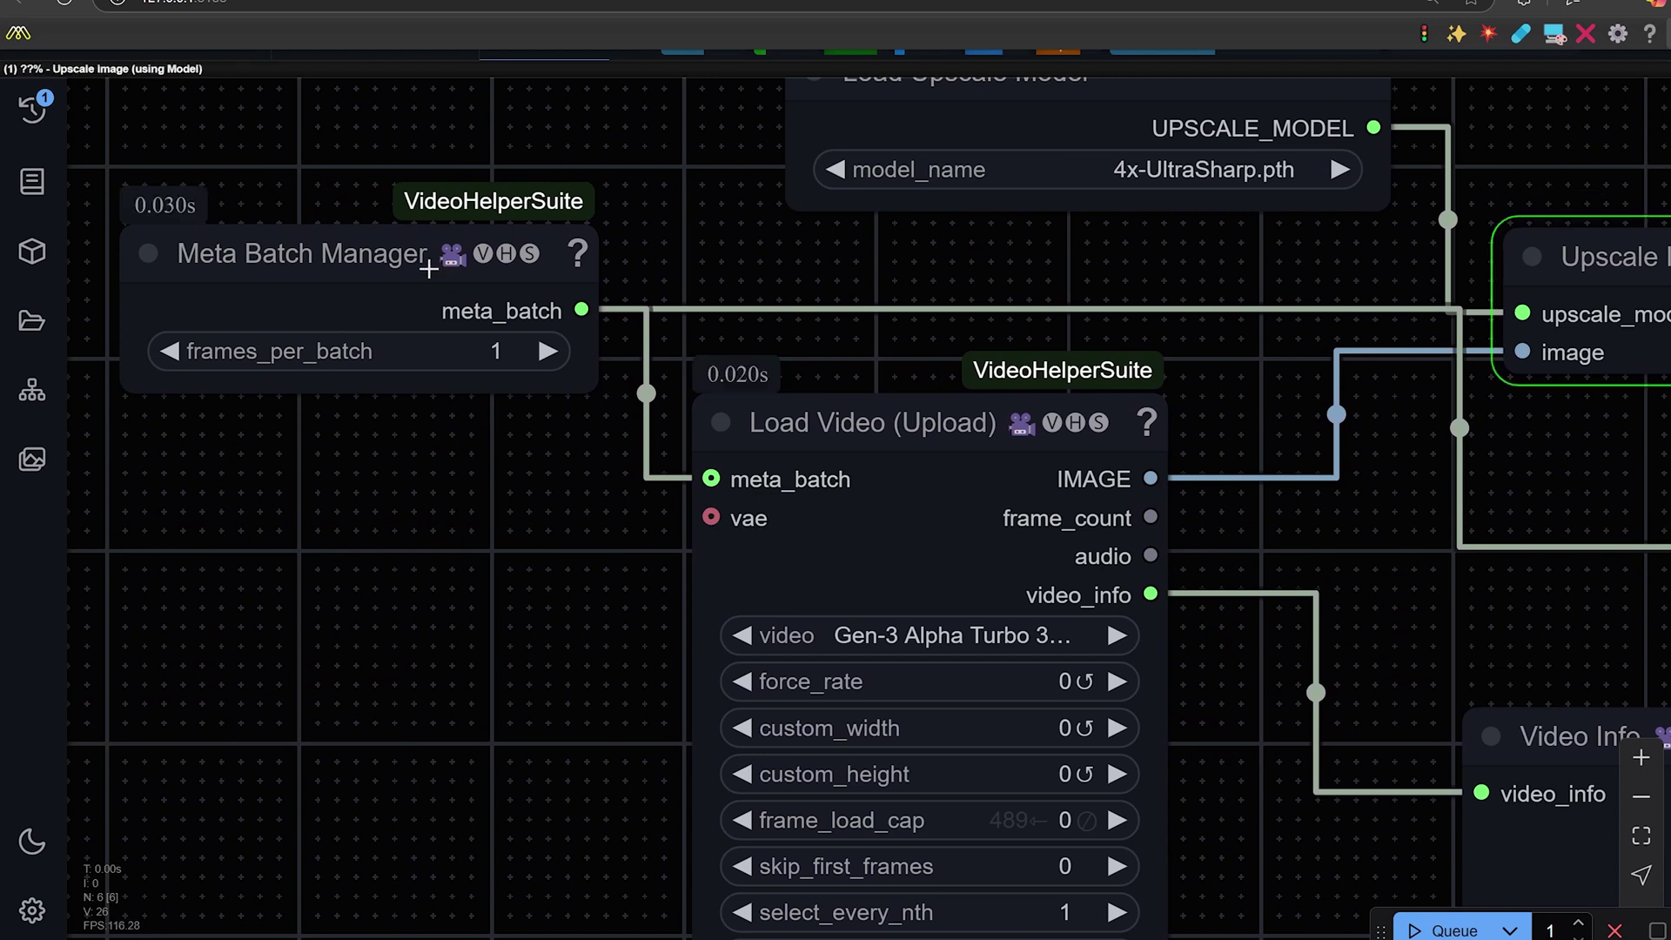
mouse_move(428, 269)
mouse_down()
mouse_move(462, 247)
mouse_move(432, 236)
mouse_up()
drag(397, 499, 532, 569)
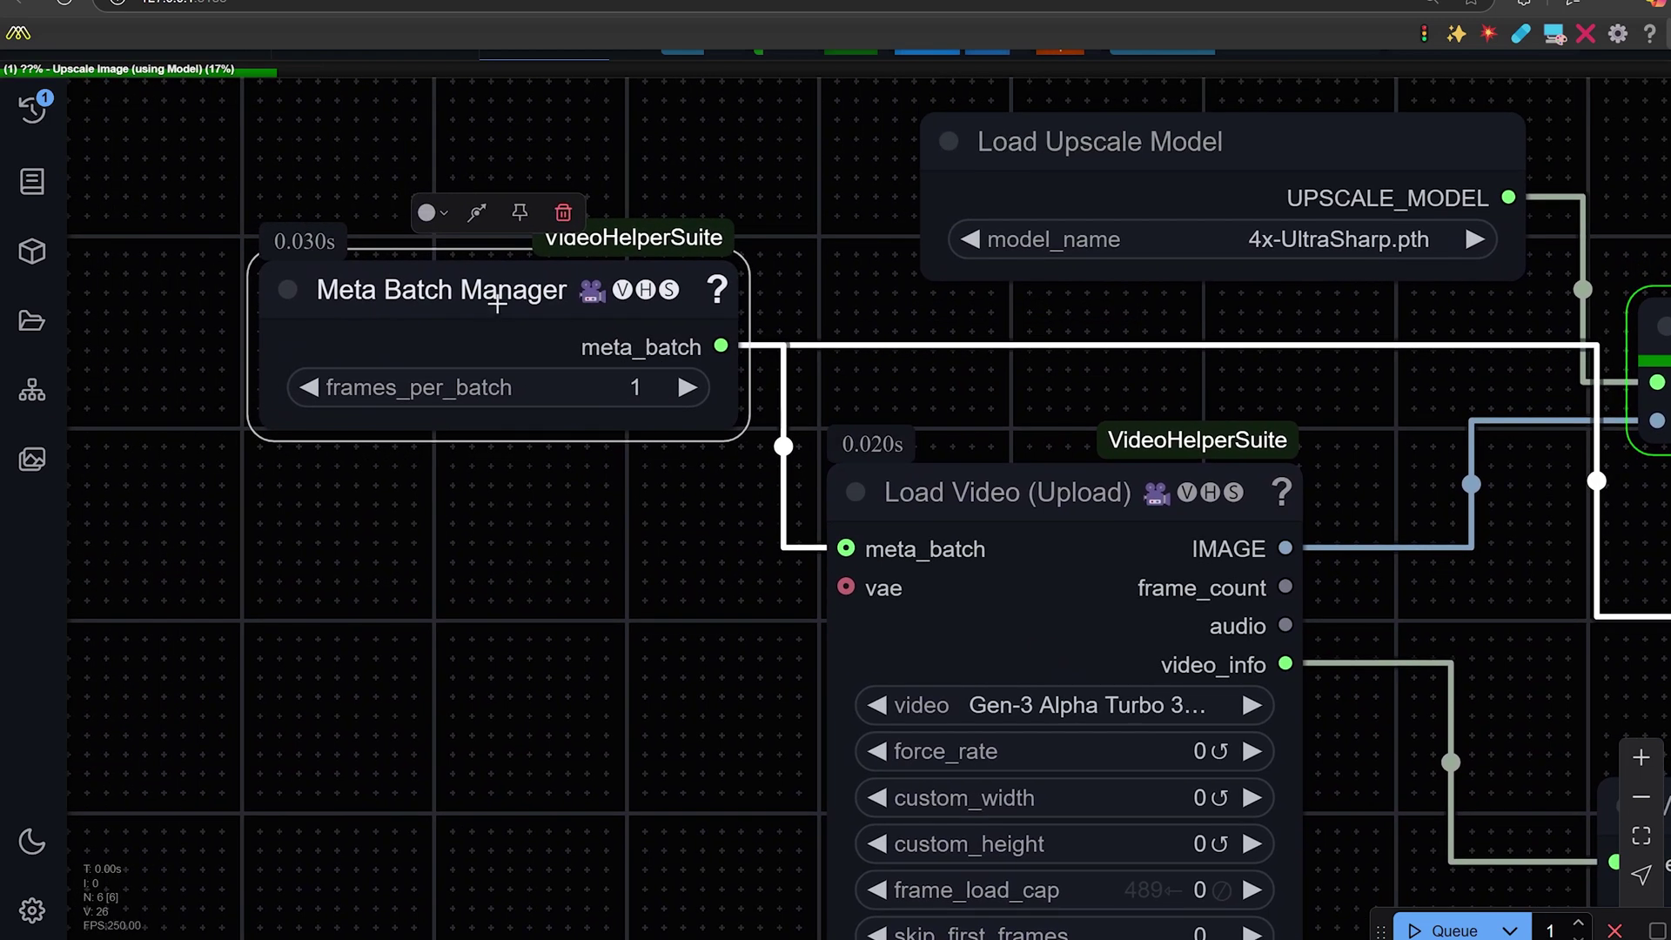
drag(497, 281, 448, 268)
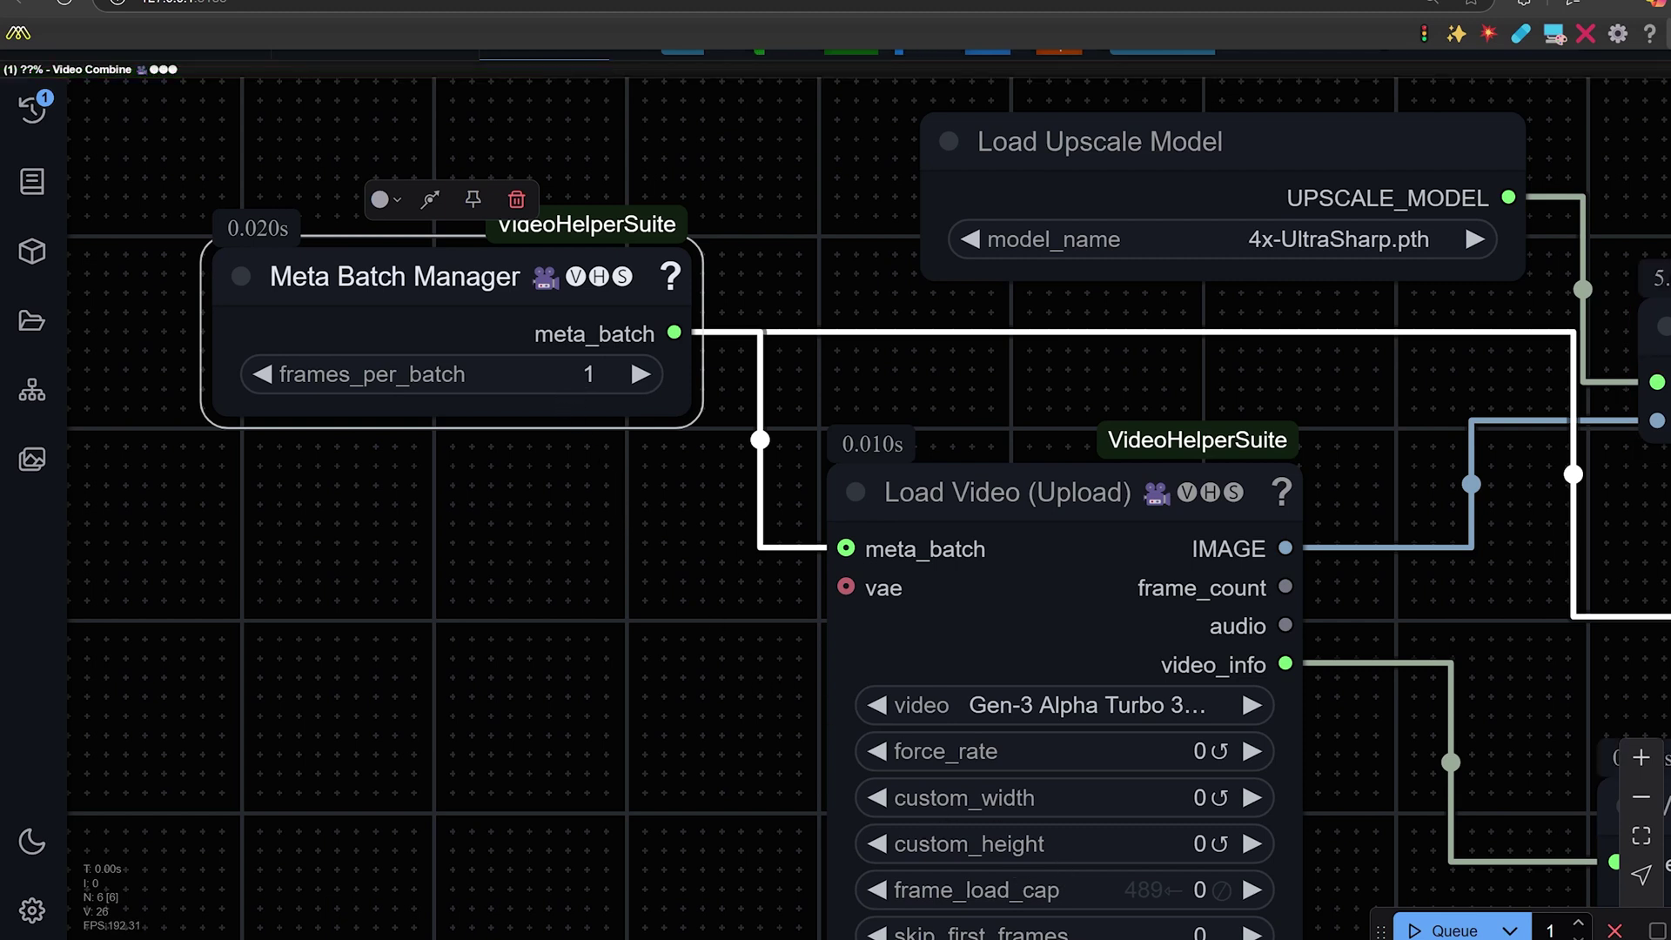
Check the Meta-Batch progress in the command console, and return to the node workflow
click(1207, 938)
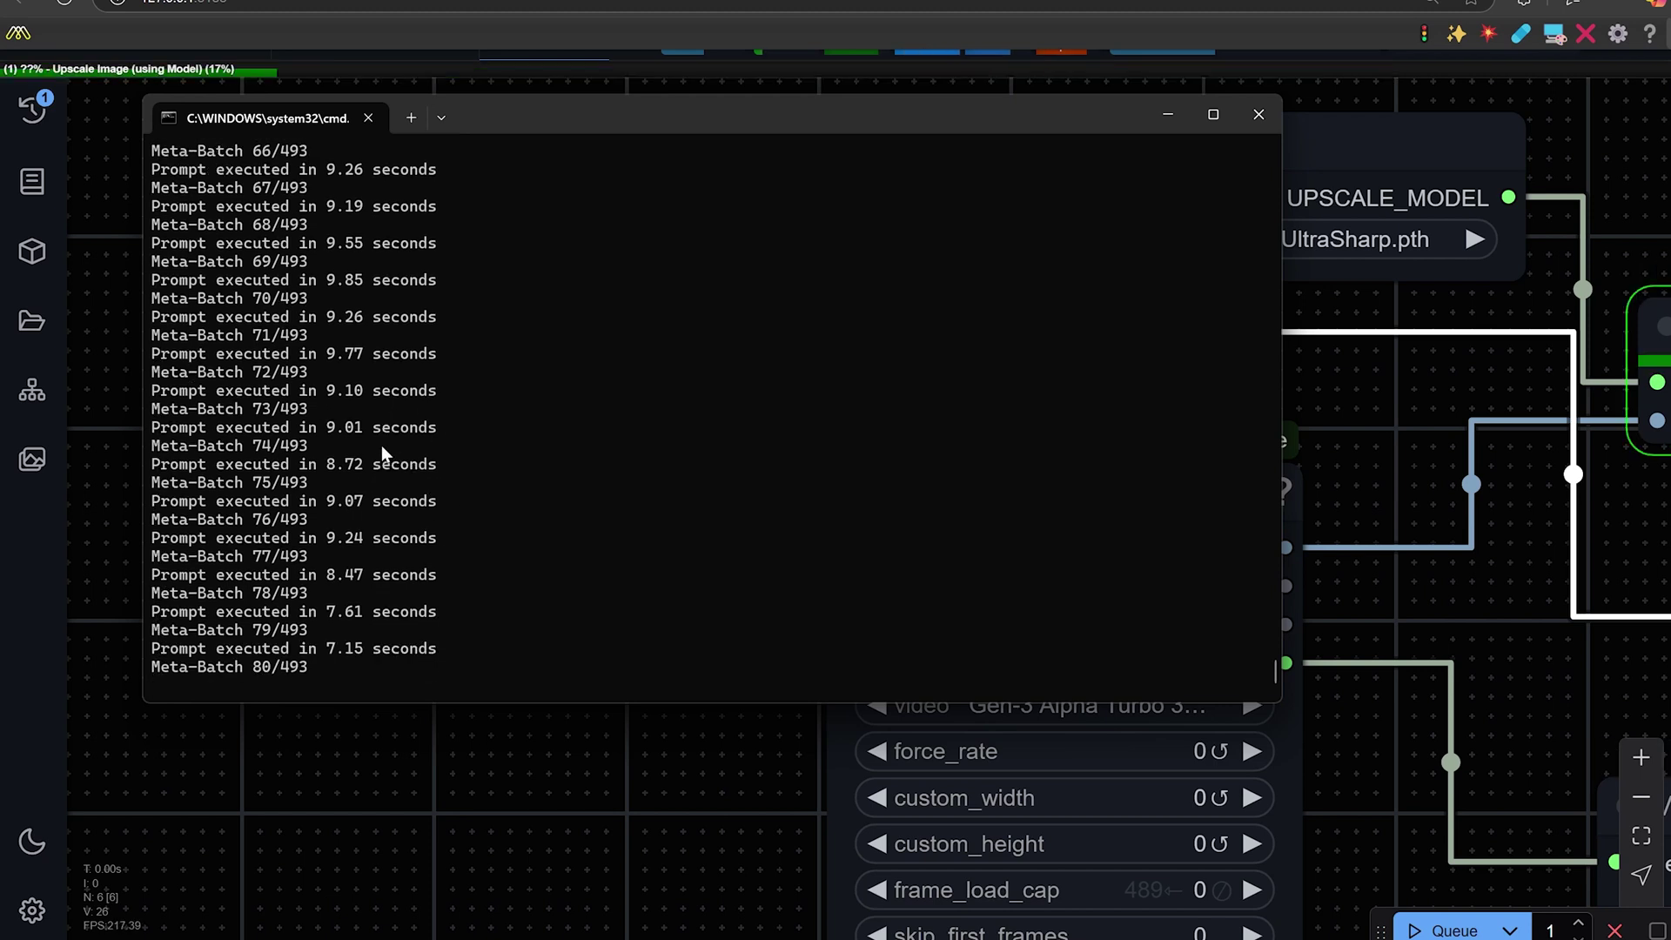
click(535, 728)
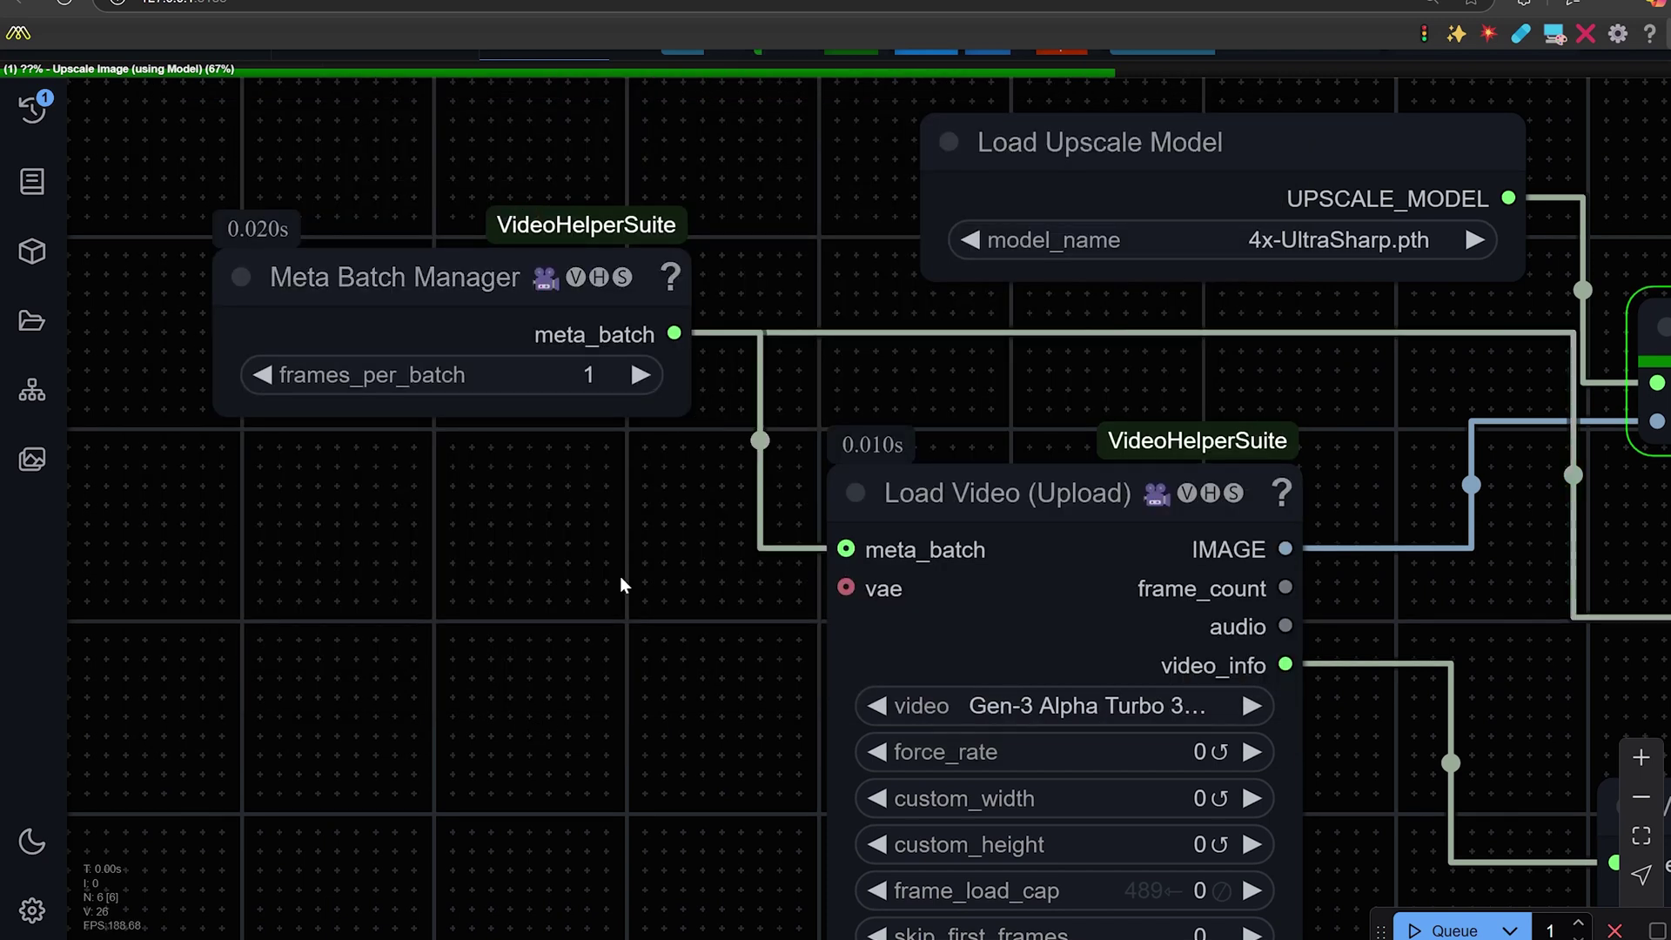
drag(630, 568, 569, 573)
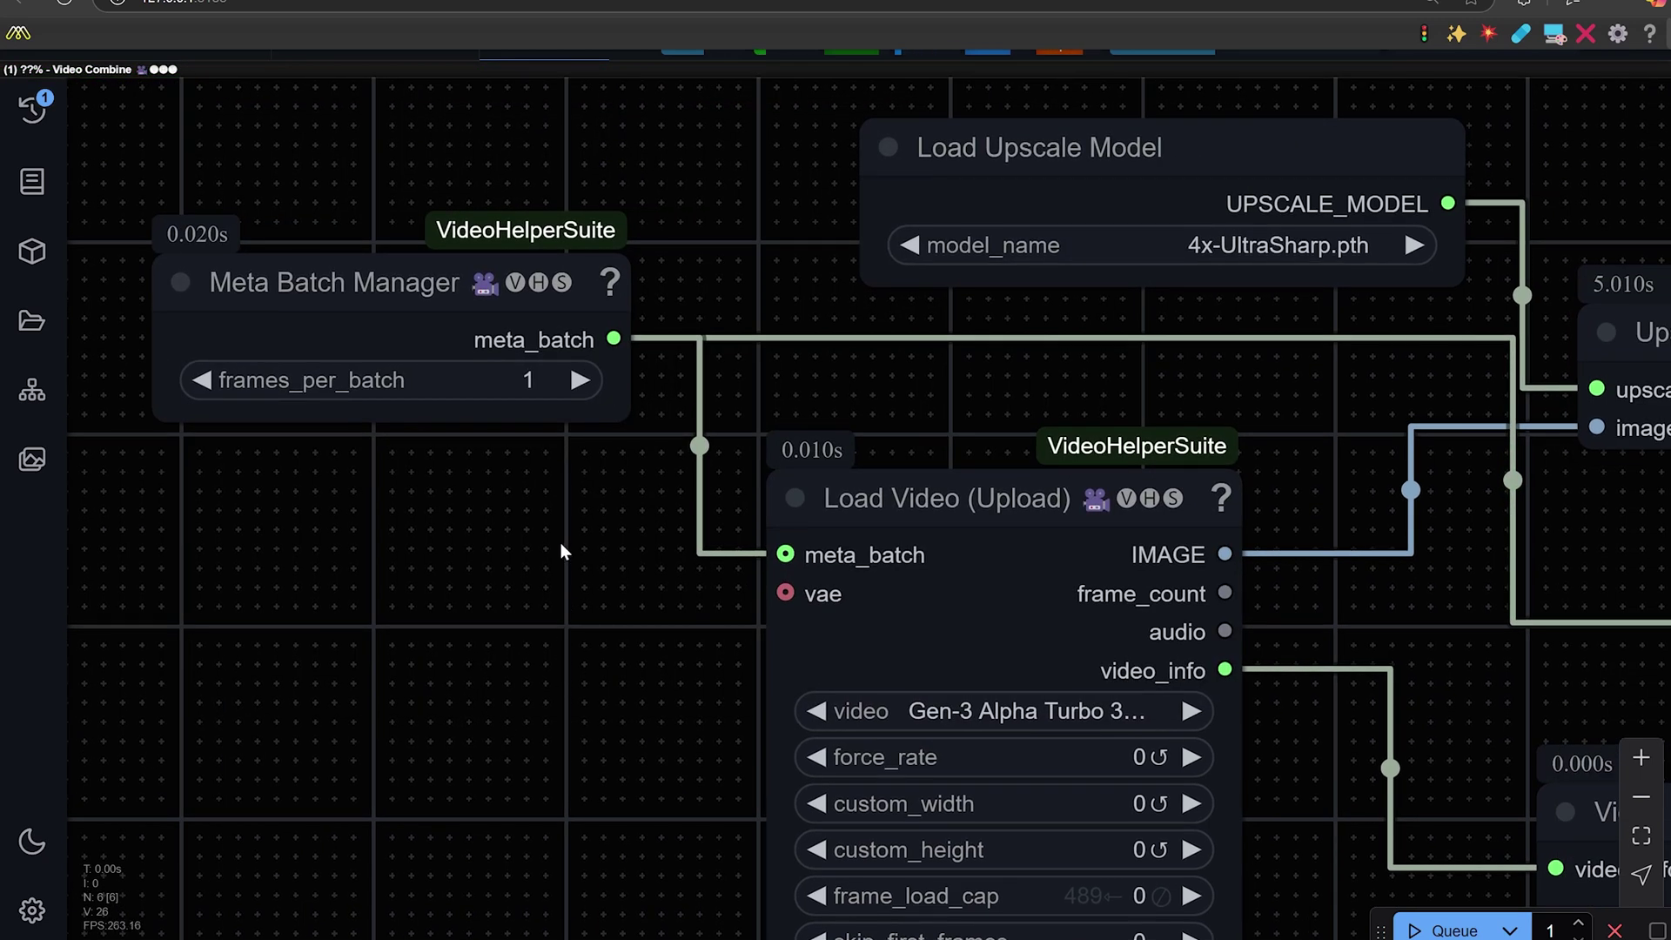
Nudge the Load Upscale Model node slightly up and to the left, and check its model_name setting
drag(728, 228, 415, 188)
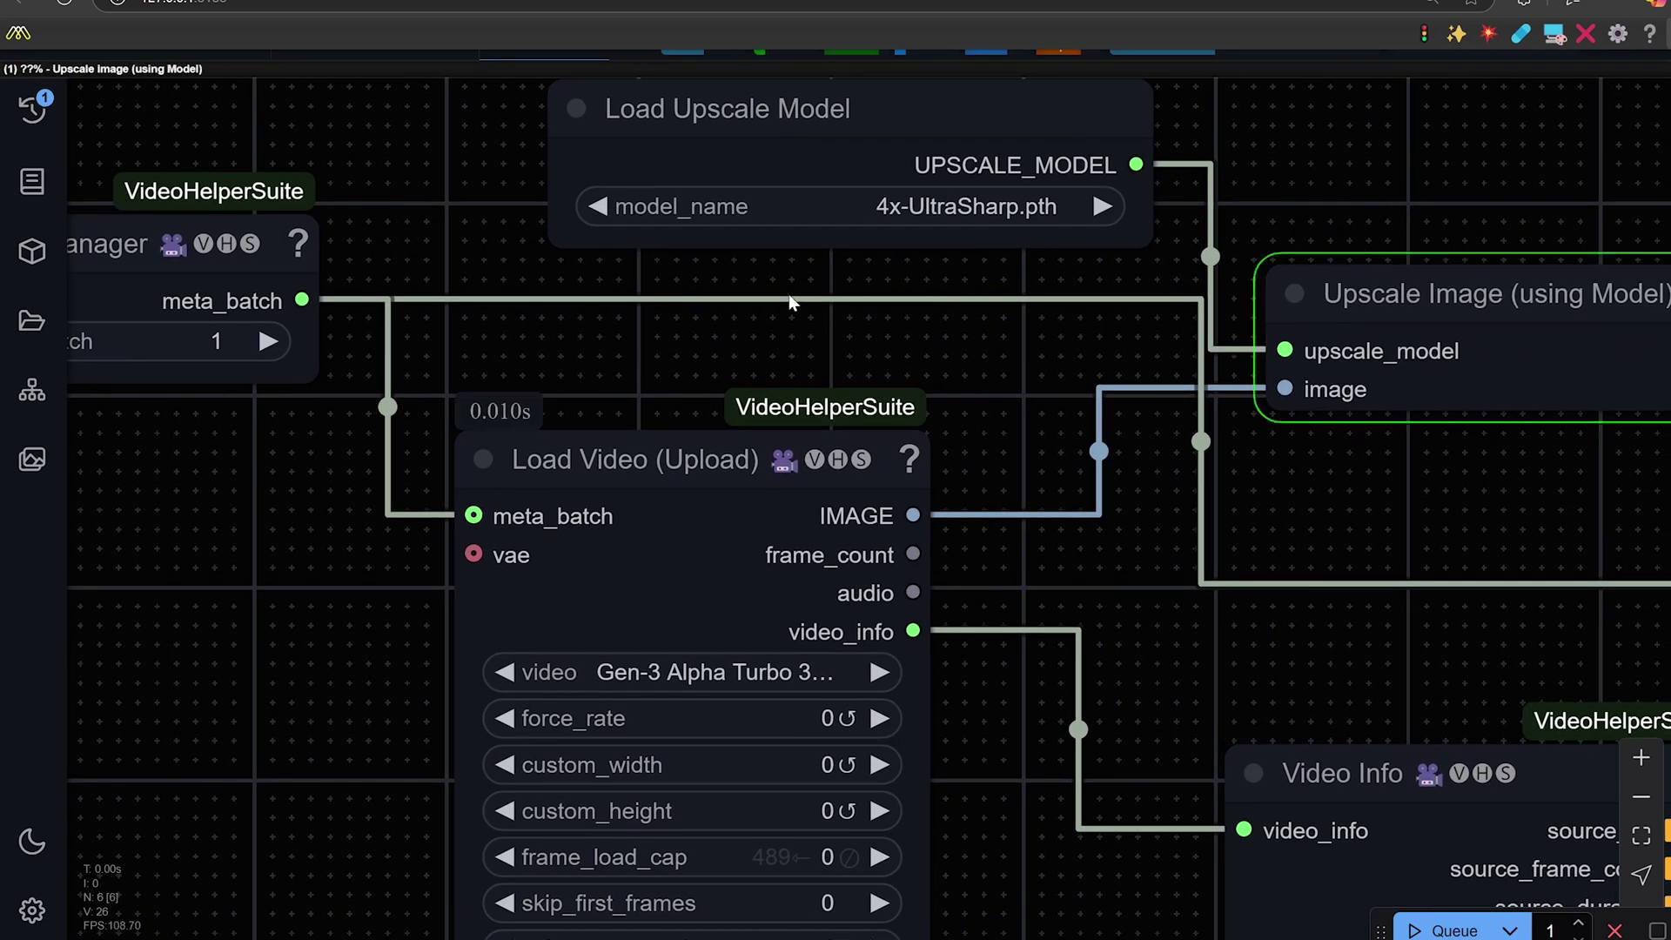
drag(832, 332, 640, 394)
mouse_move(626, 179)
mouse_down()
mouse_move(649, 172)
mouse_move(603, 161)
mouse_up()
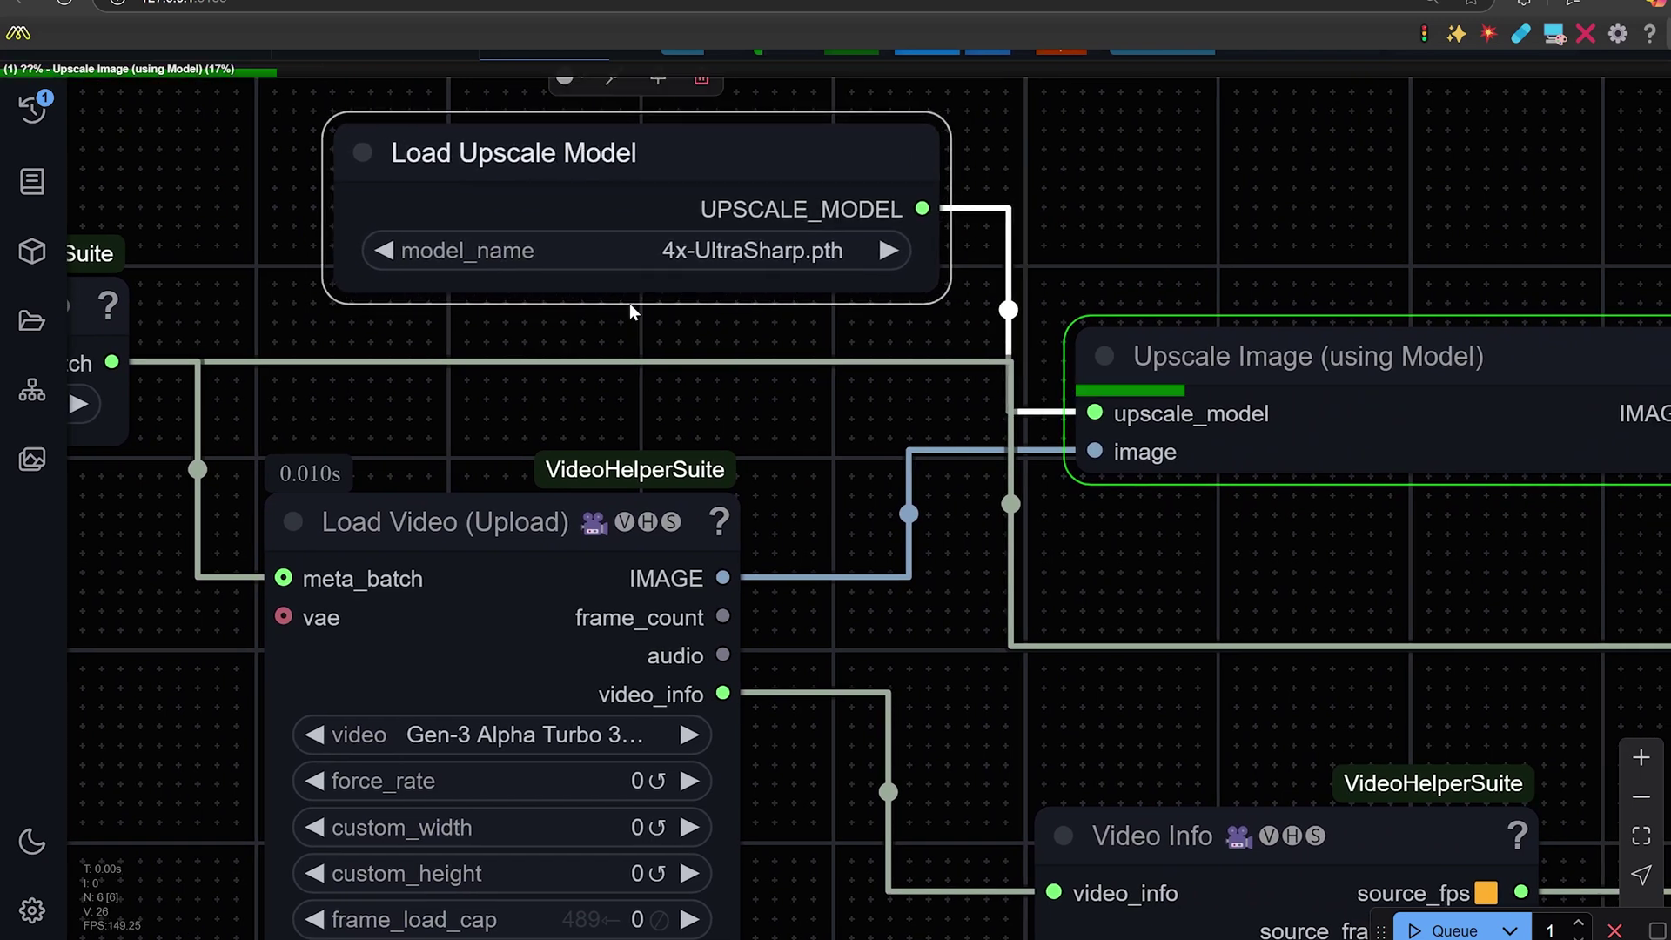
drag(759, 383, 566, 389)
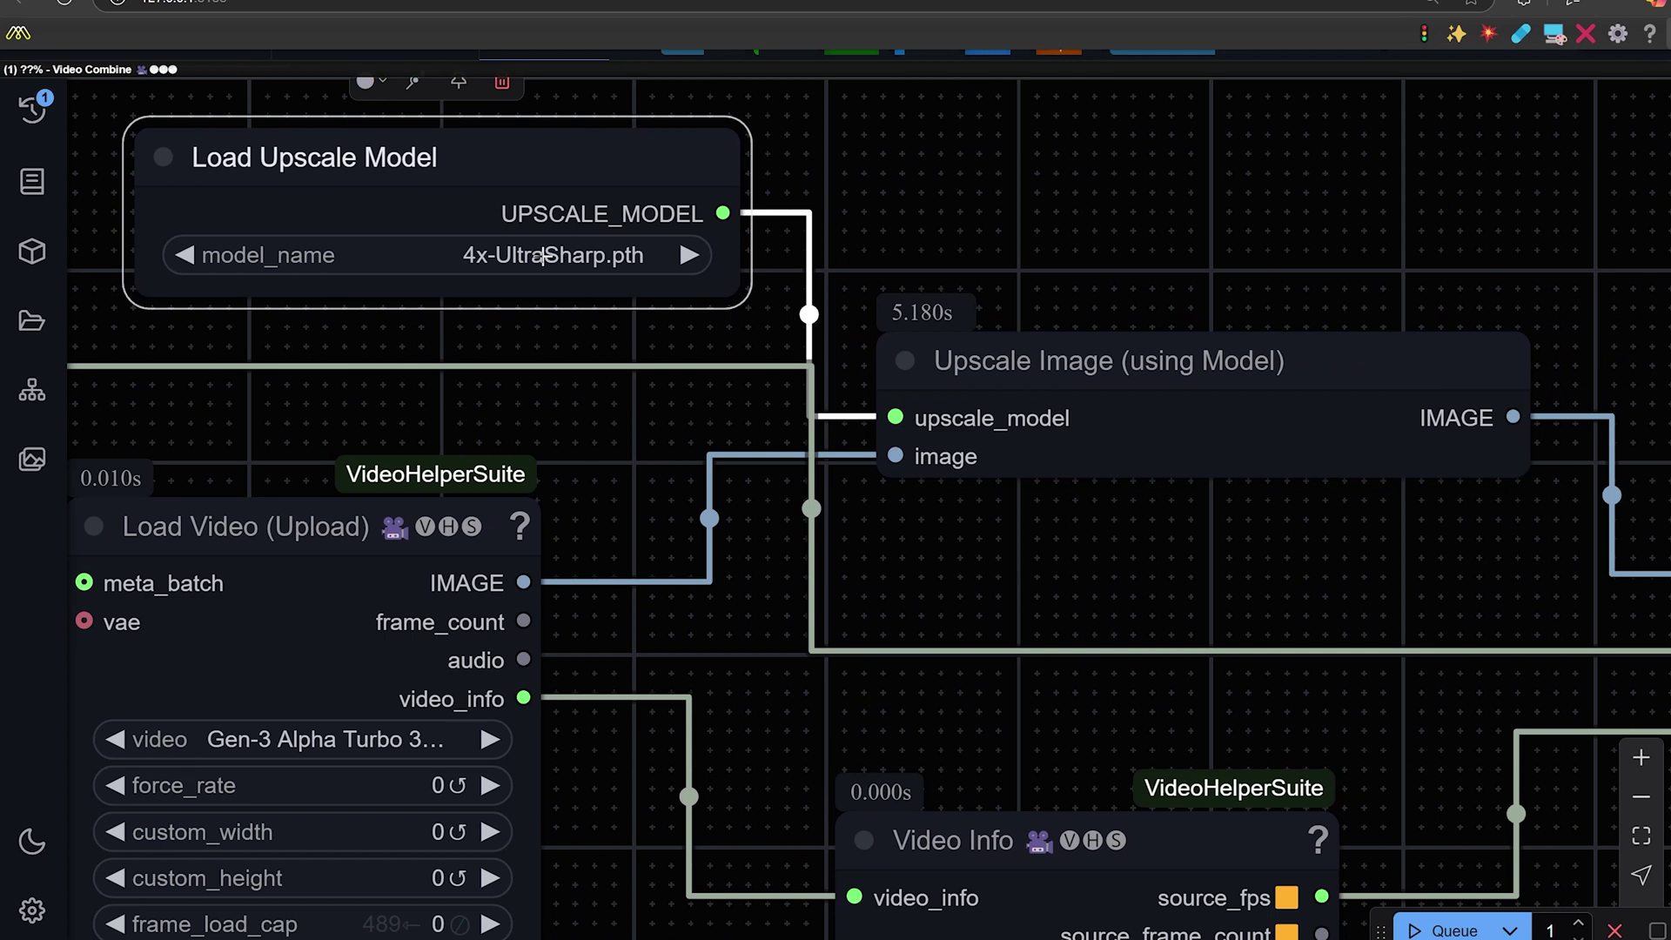
click(543, 255)
click(846, 211)
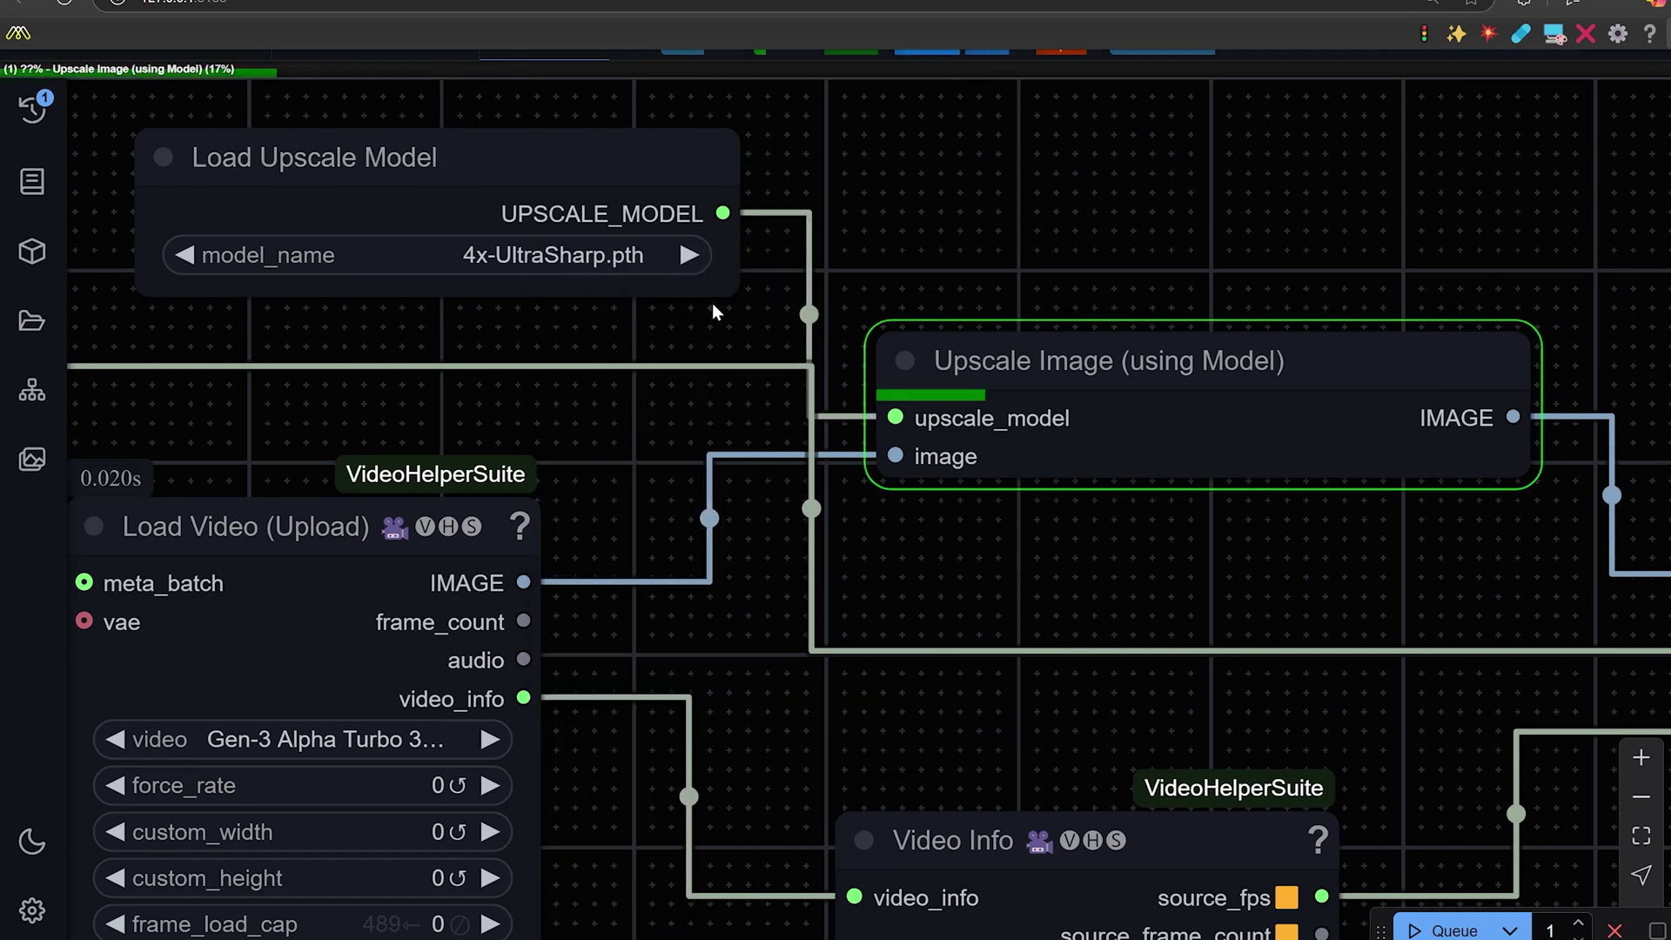
Select the Upscale Image (using Model) node and examine its input and output connections
drag(633, 426, 306, 294)
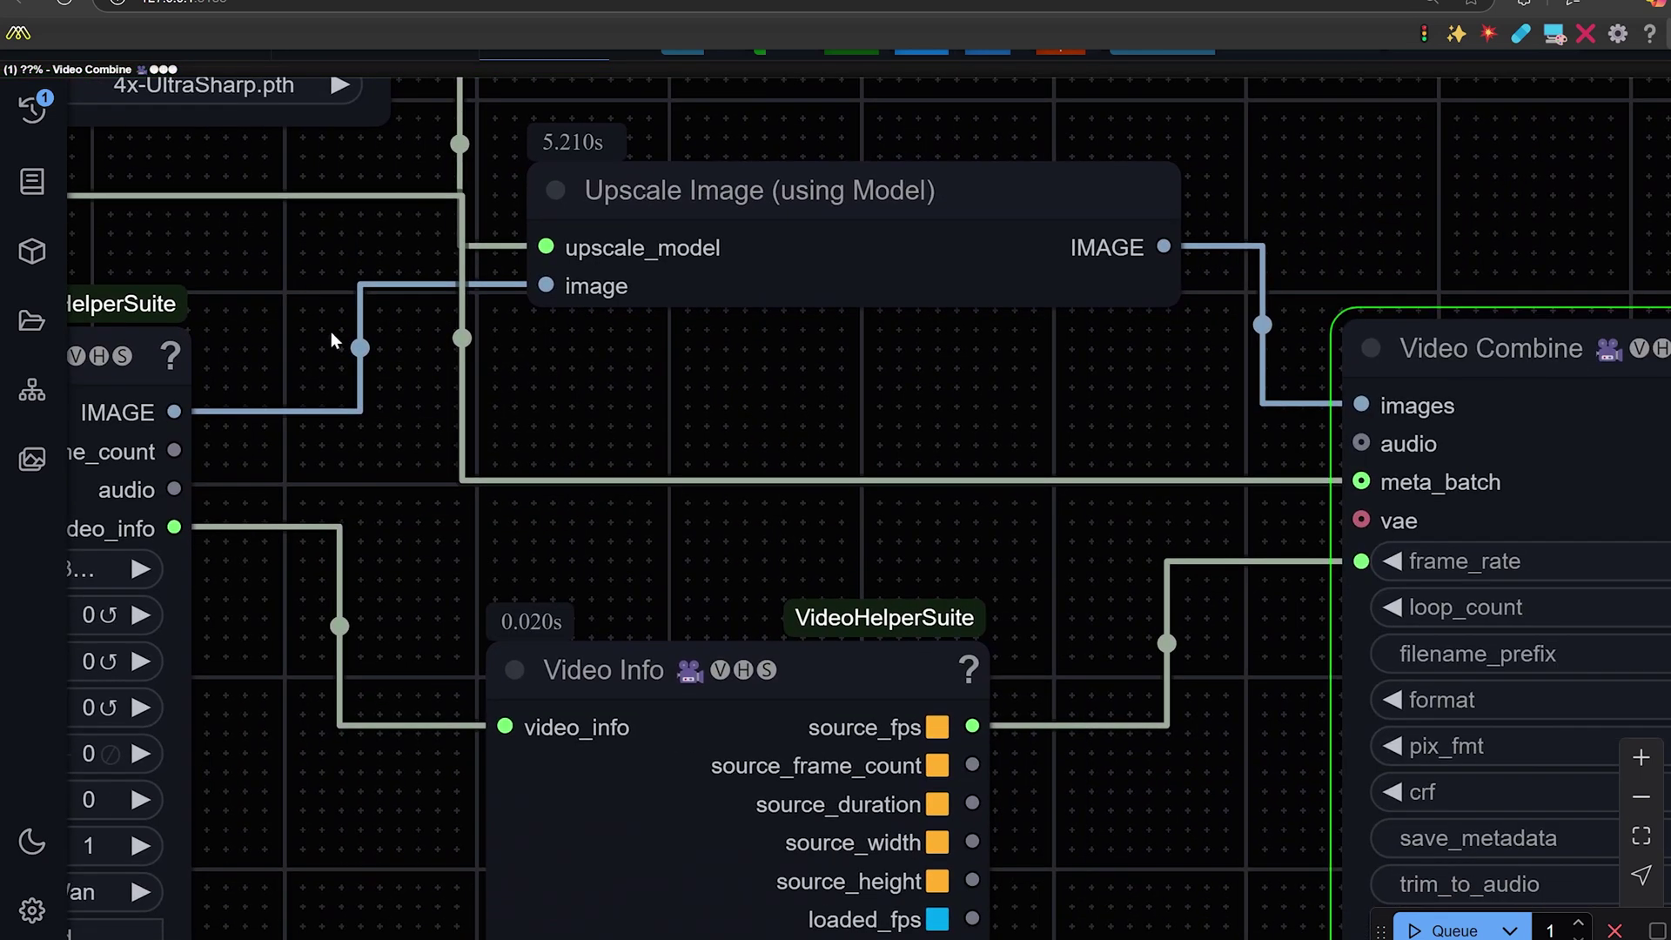
drag(674, 396, 511, 452)
click(608, 224)
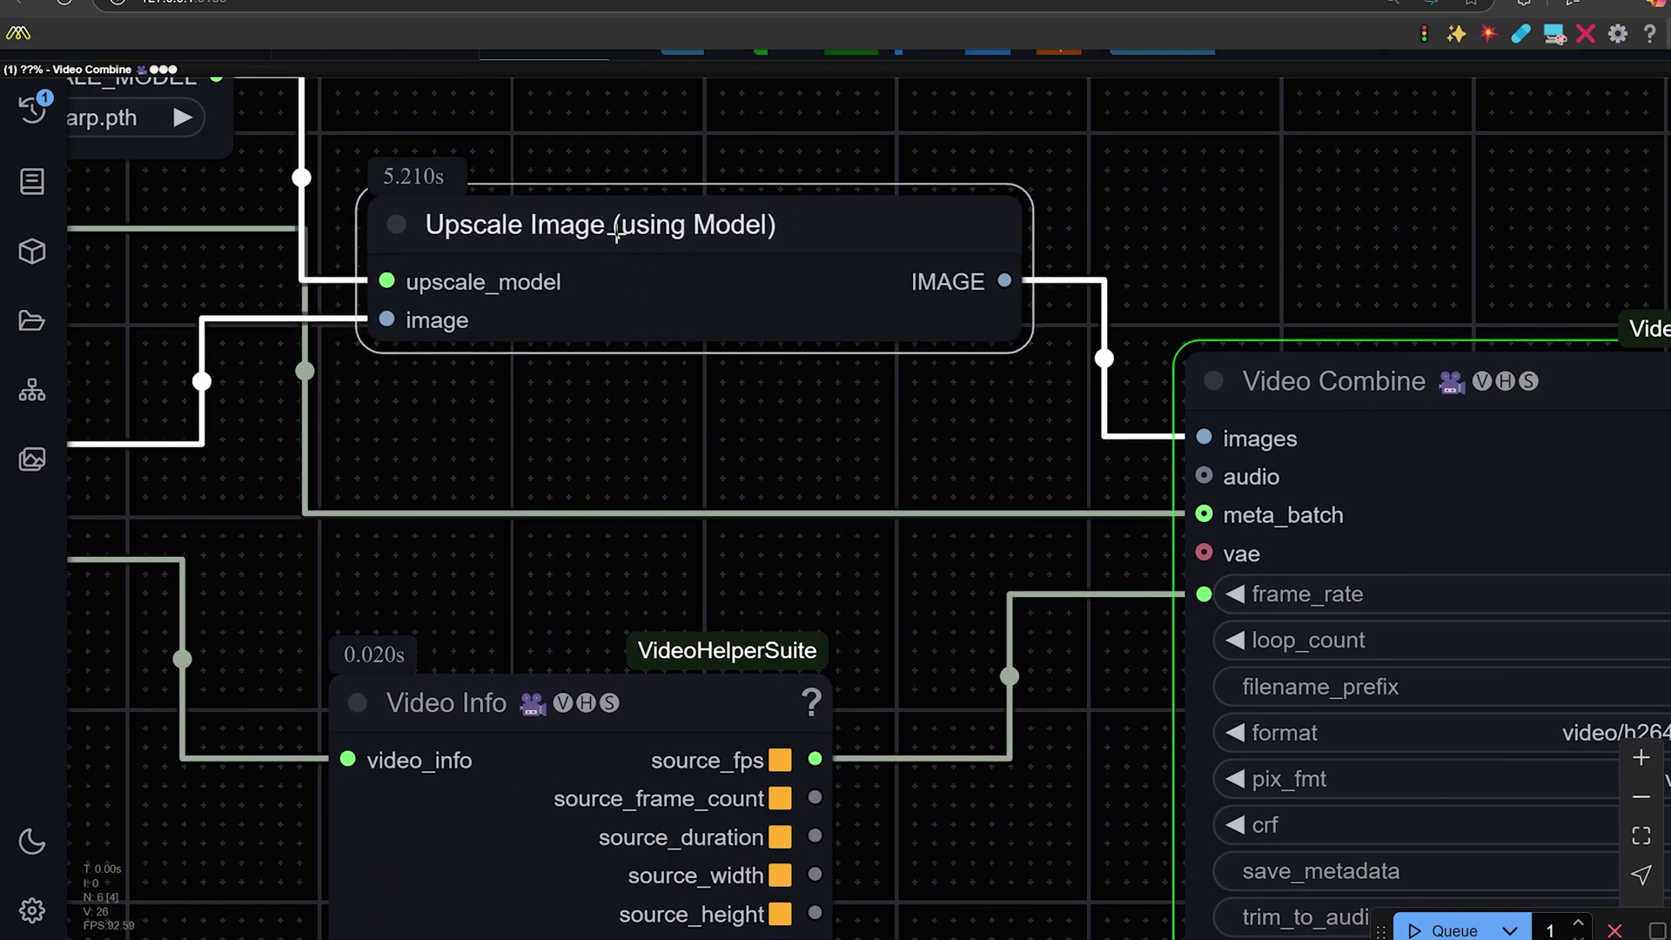
drag(625, 425, 532, 277)
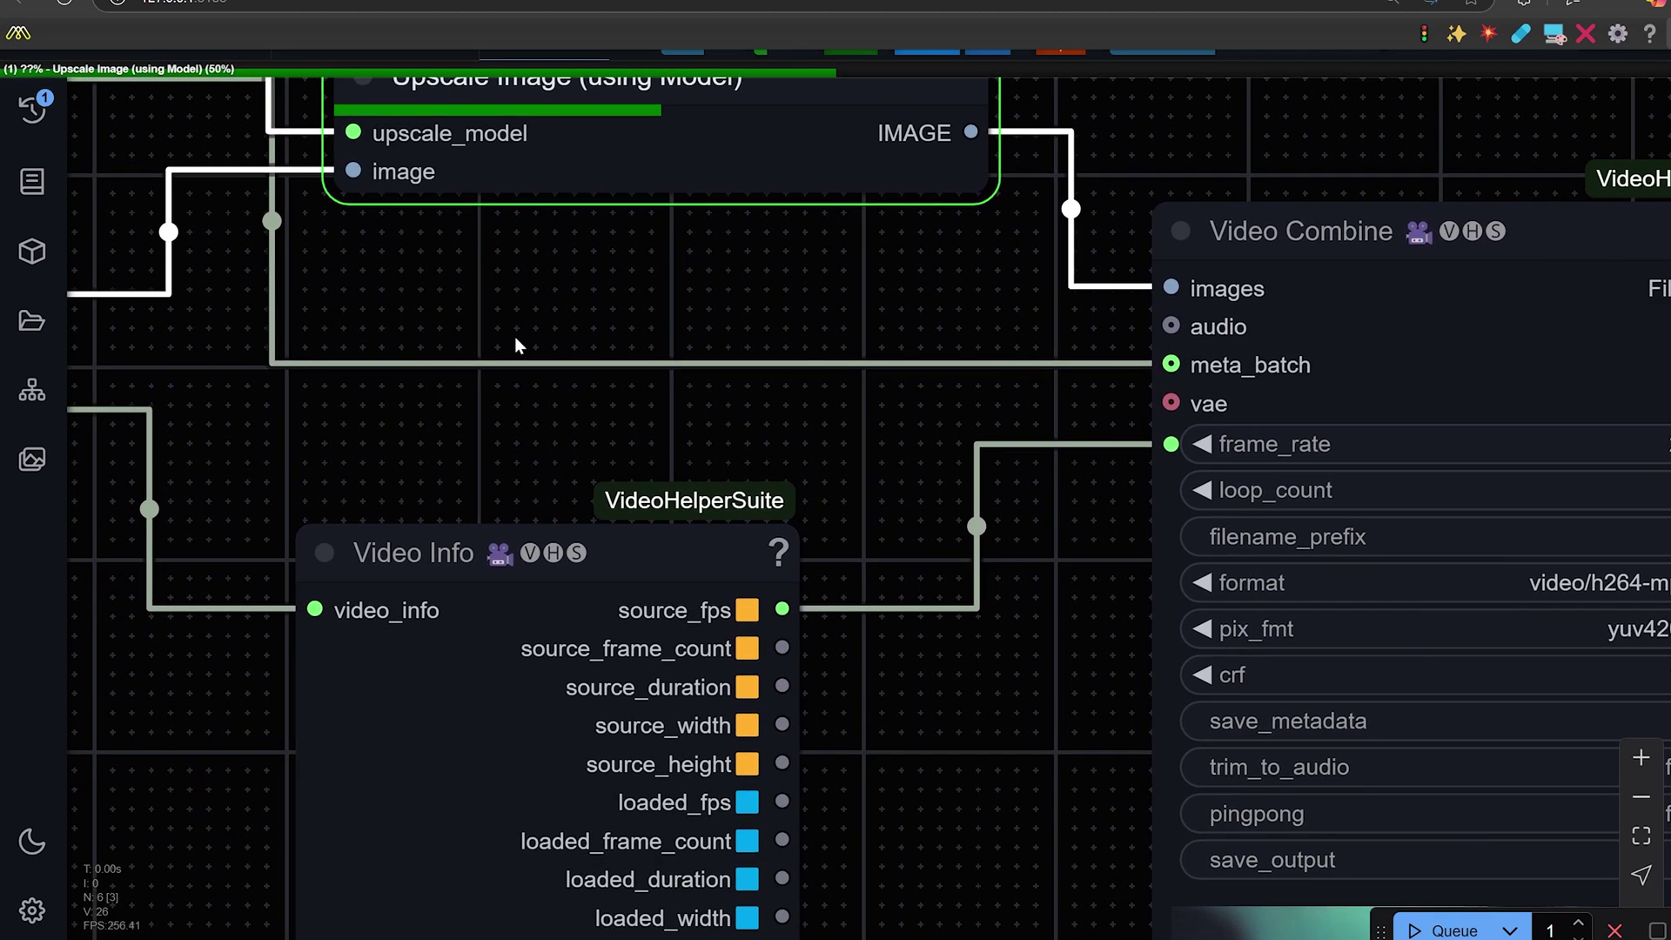
Examine the Video Info node's outputs and its source_fps link to the frame rate of Video Combine
drag(473, 440, 595, 260)
drag(549, 396, 594, 321)
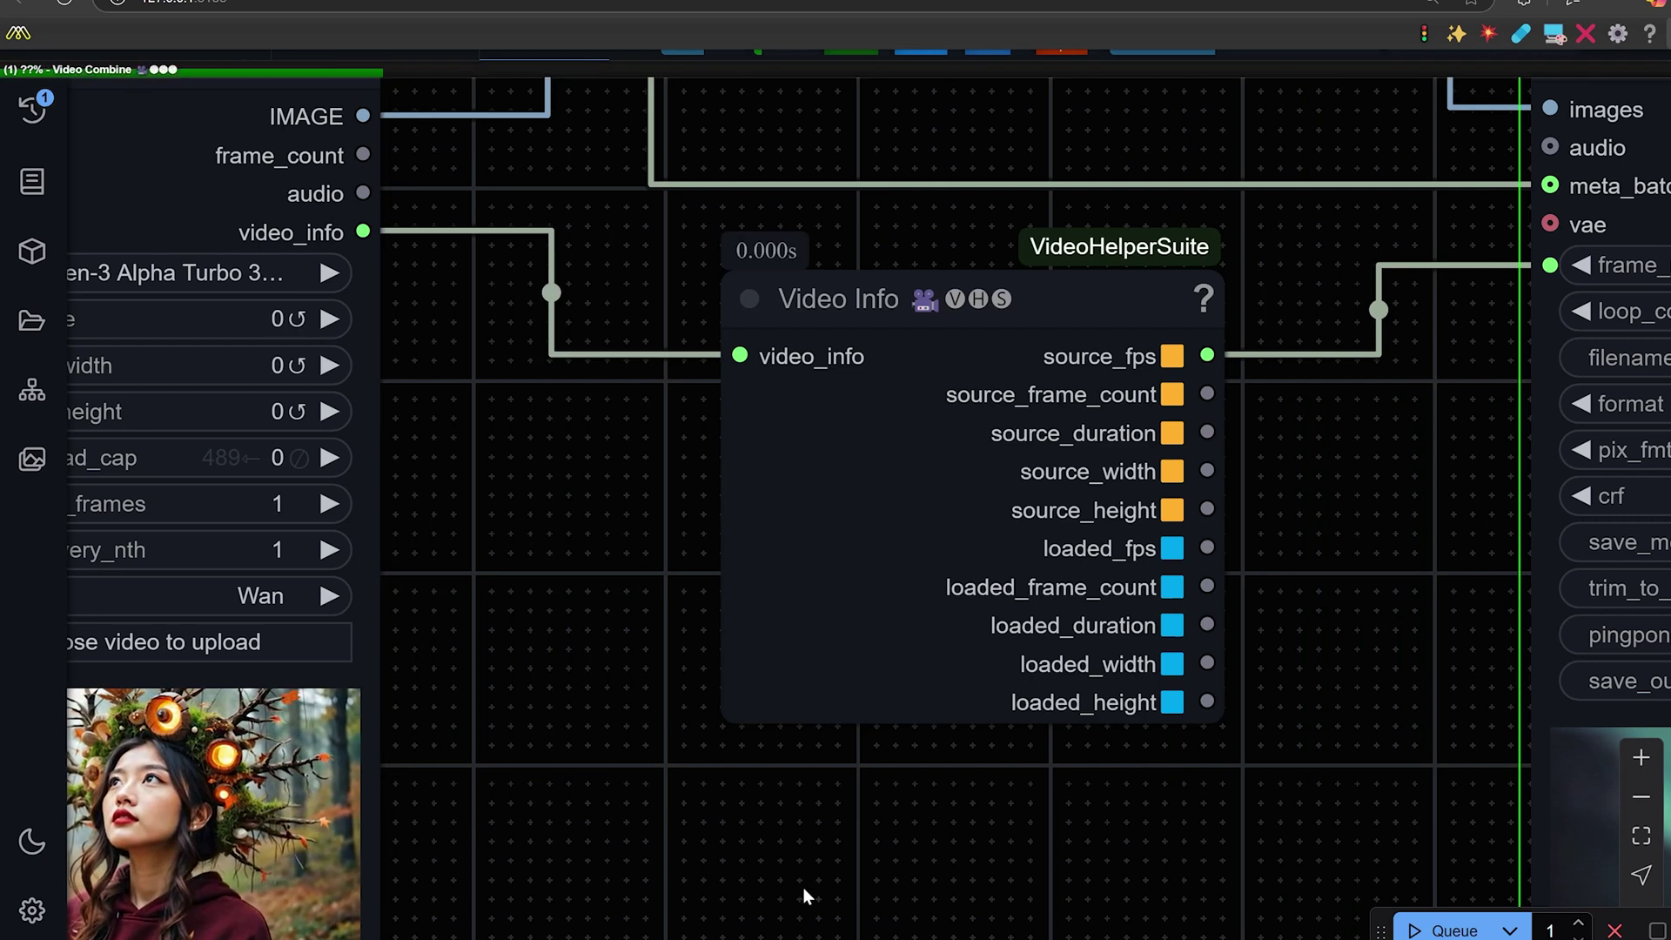
drag(667, 557, 540, 542)
scroll(421, 513, up, 2)
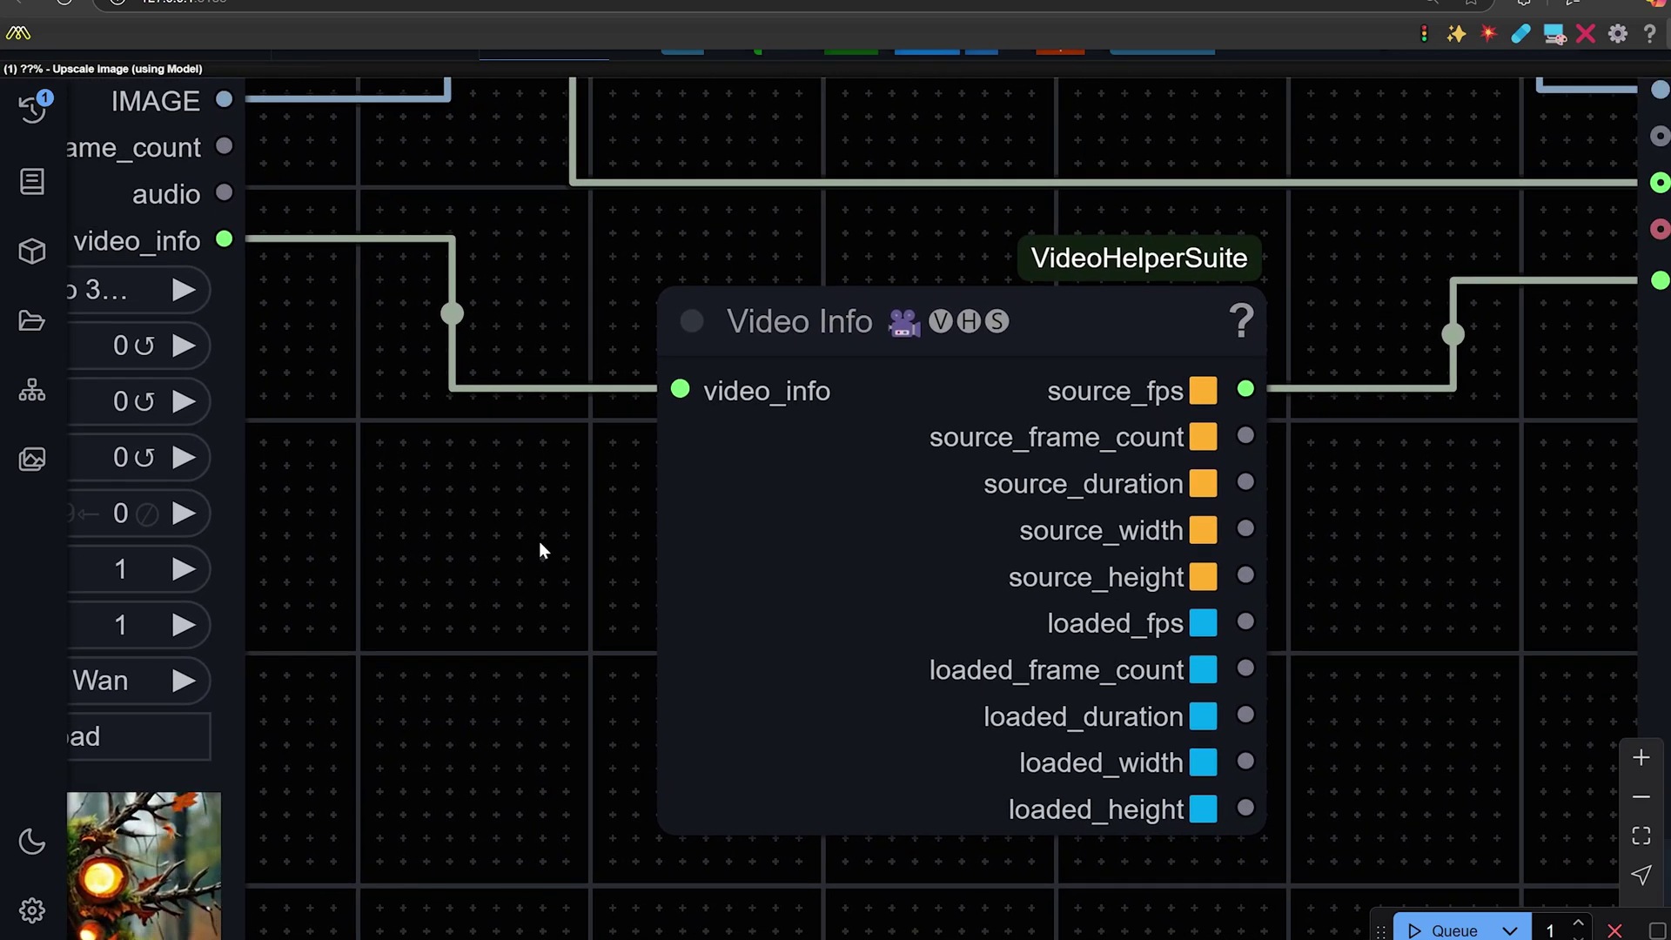
drag(609, 467, 201, 377)
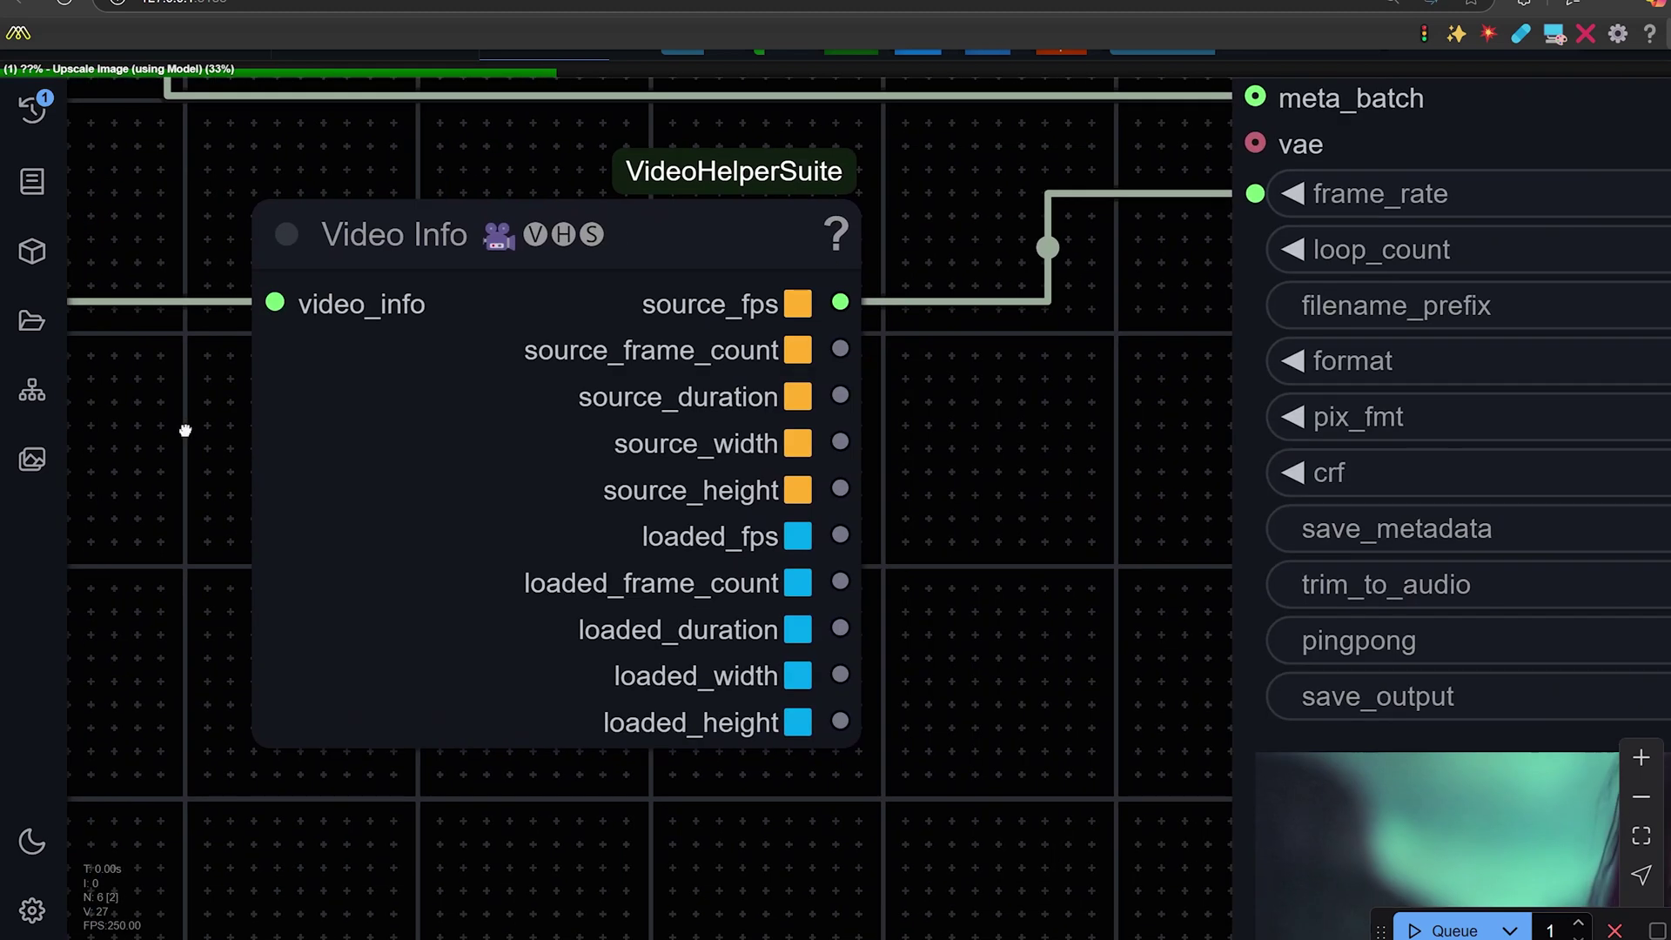
drag(989, 444, 766, 587)
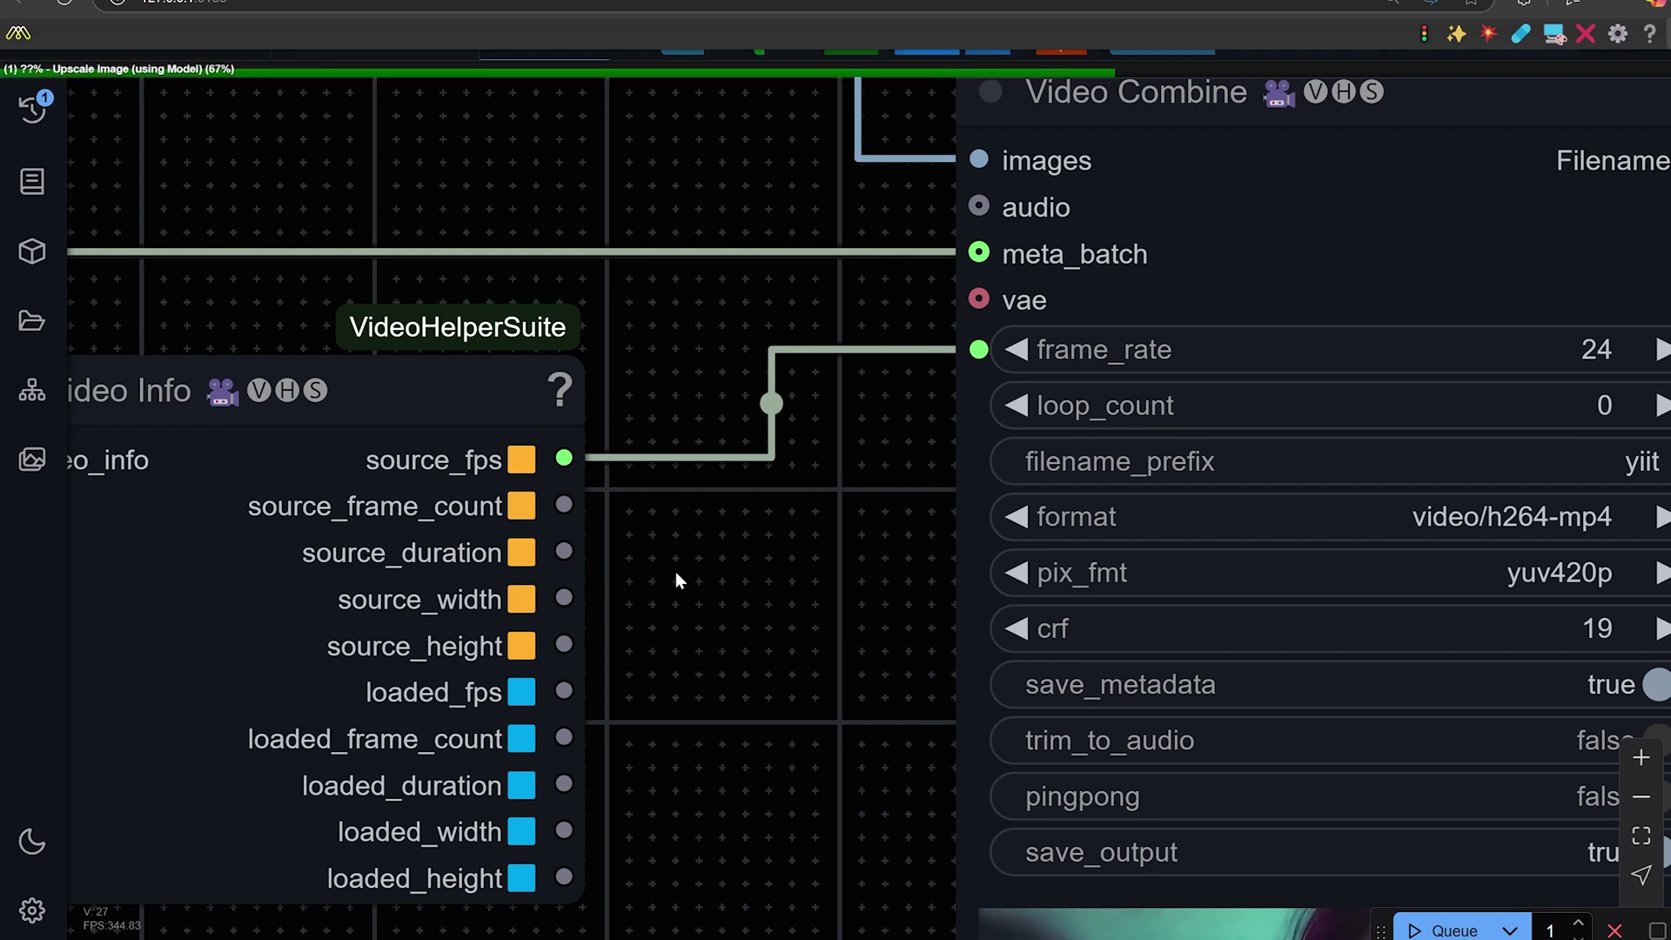
Inspect the Video Combine node's inputs, including images, meta_batch and frame_rate
drag(690, 605, 689, 648)
drag(670, 363, 373, 420)
scroll(373, 408, down, 2)
drag(373, 361, 349, 258)
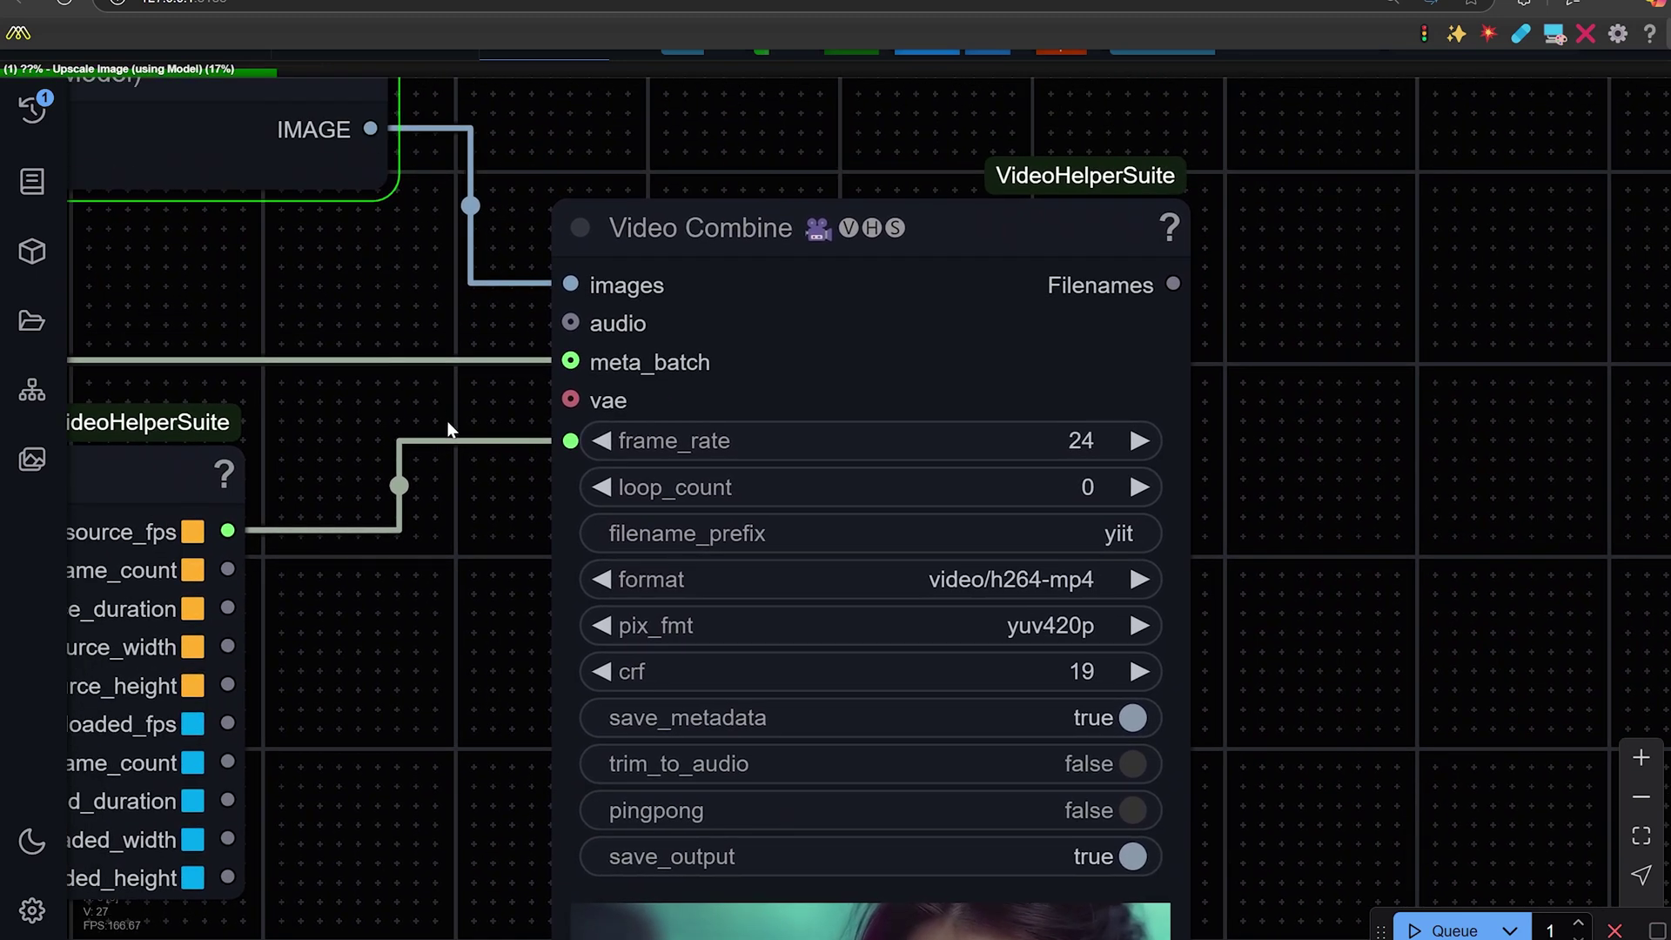
scroll(445, 421, up, 4)
drag(566, 179, 650, 159)
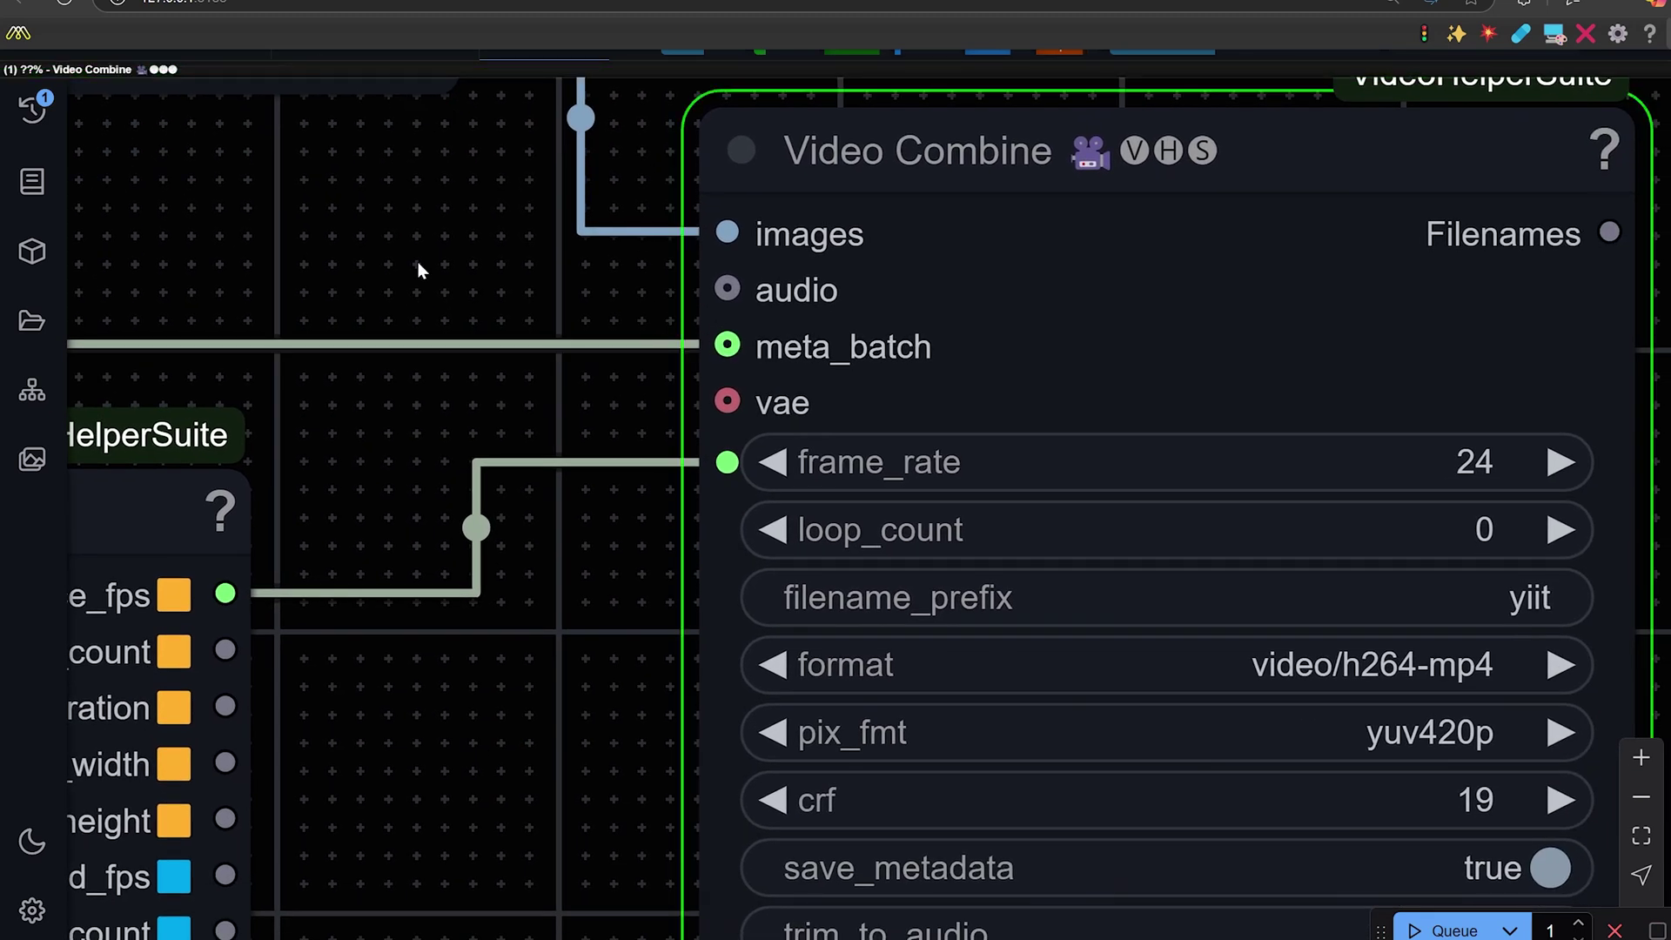
Trace the connections from the Load Video node through Upscale Image and Video Info to Video Combine
drag(362, 265, 1194, 235)
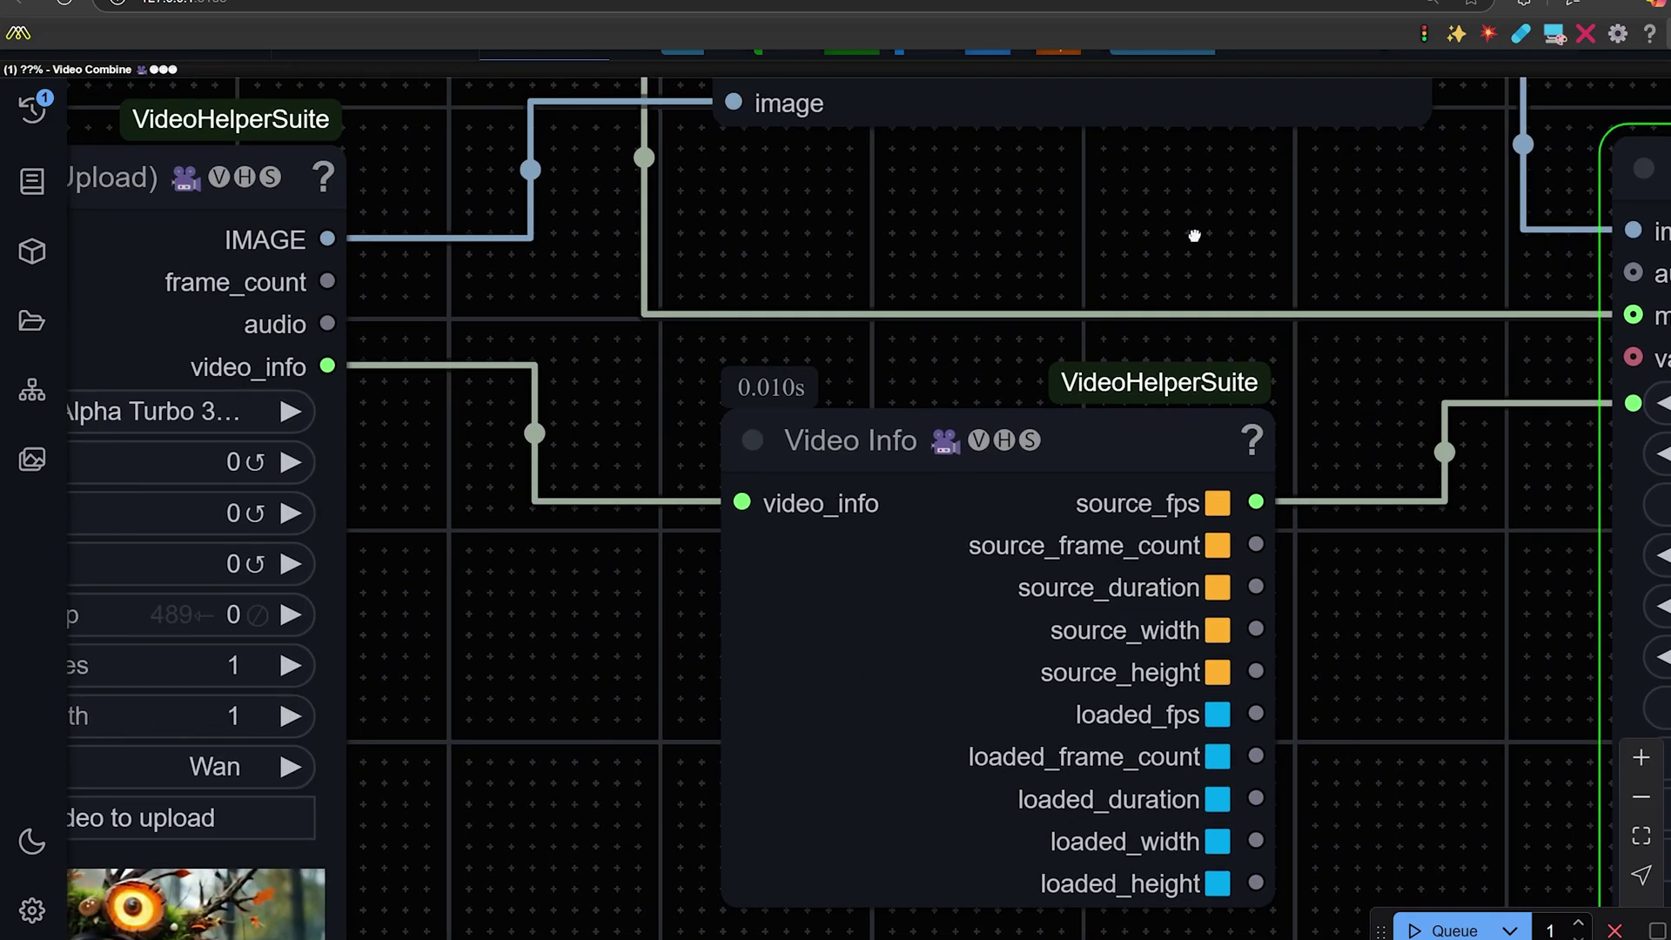
drag(410, 173, 514, 260)
drag(1186, 336, 703, 295)
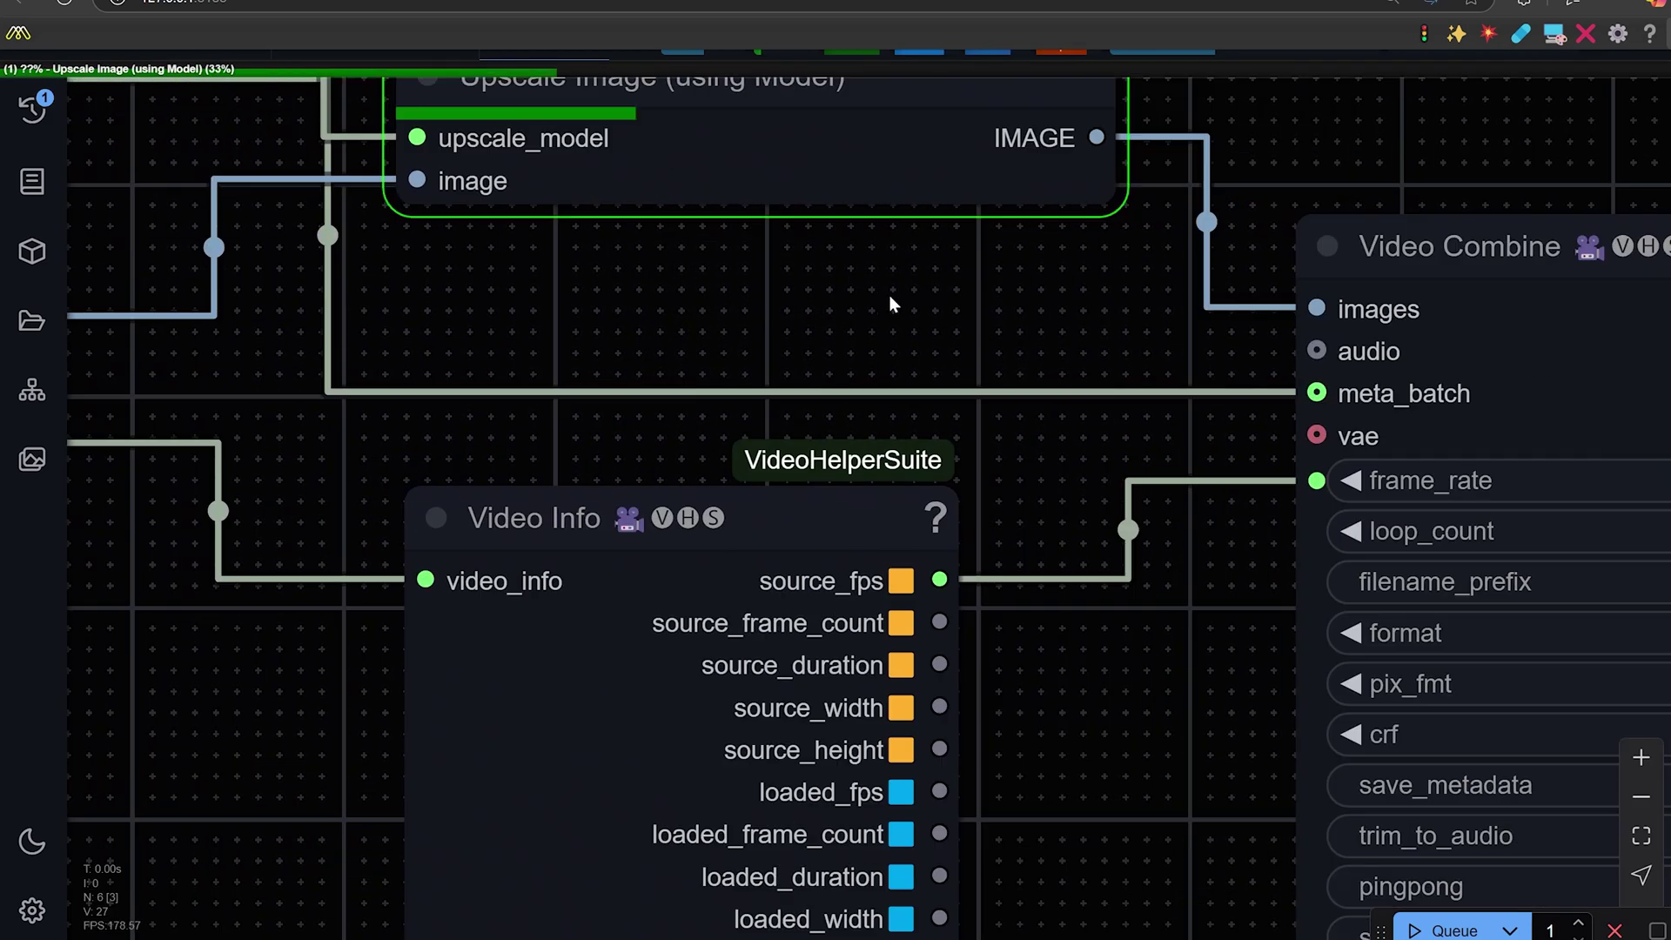
drag(1178, 479, 869, 466)
drag(932, 525, 640, 589)
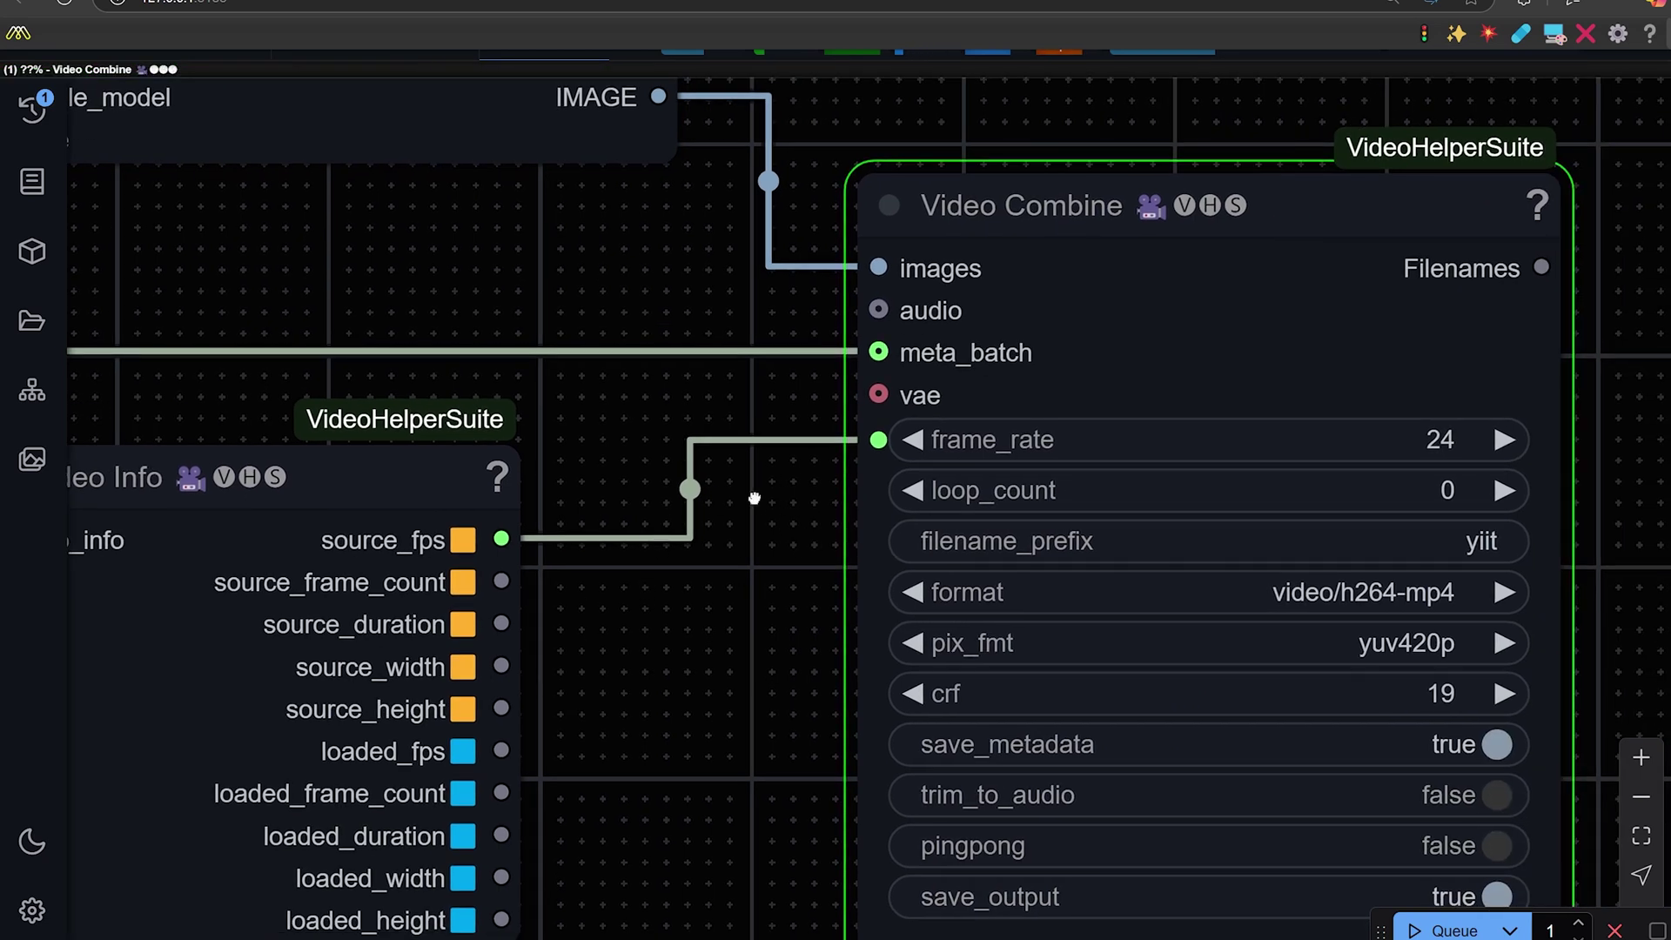
Review the Video Combine node's output format and save settings together with its video preview
drag(754, 498, 641, 476)
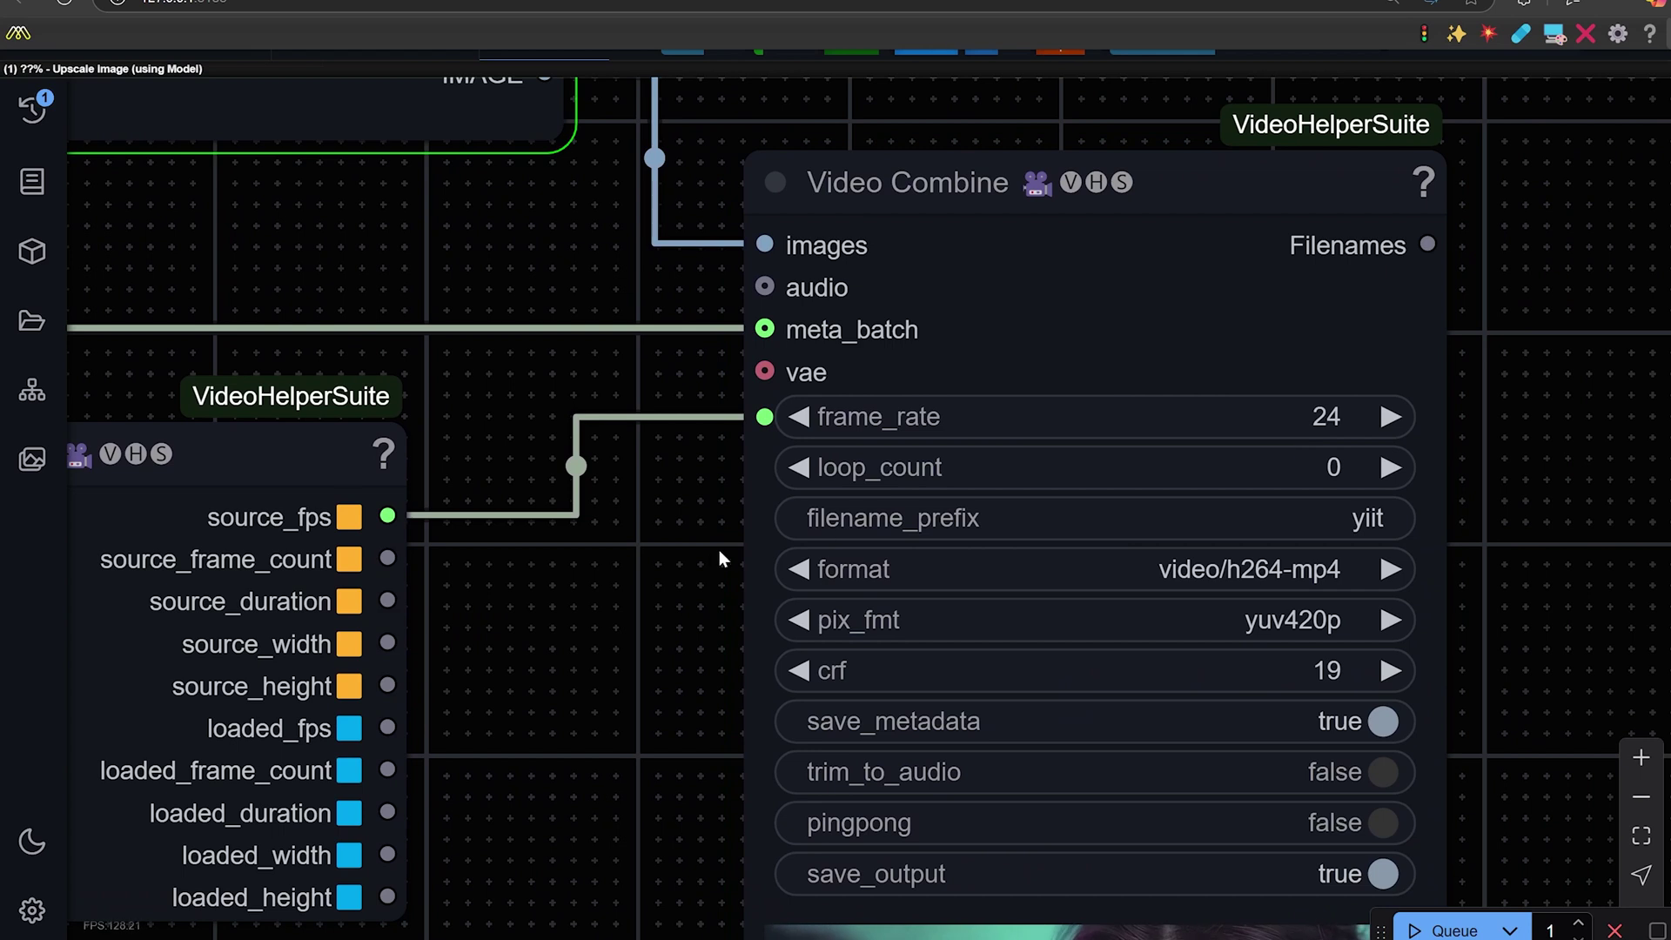
drag(601, 578, 575, 448)
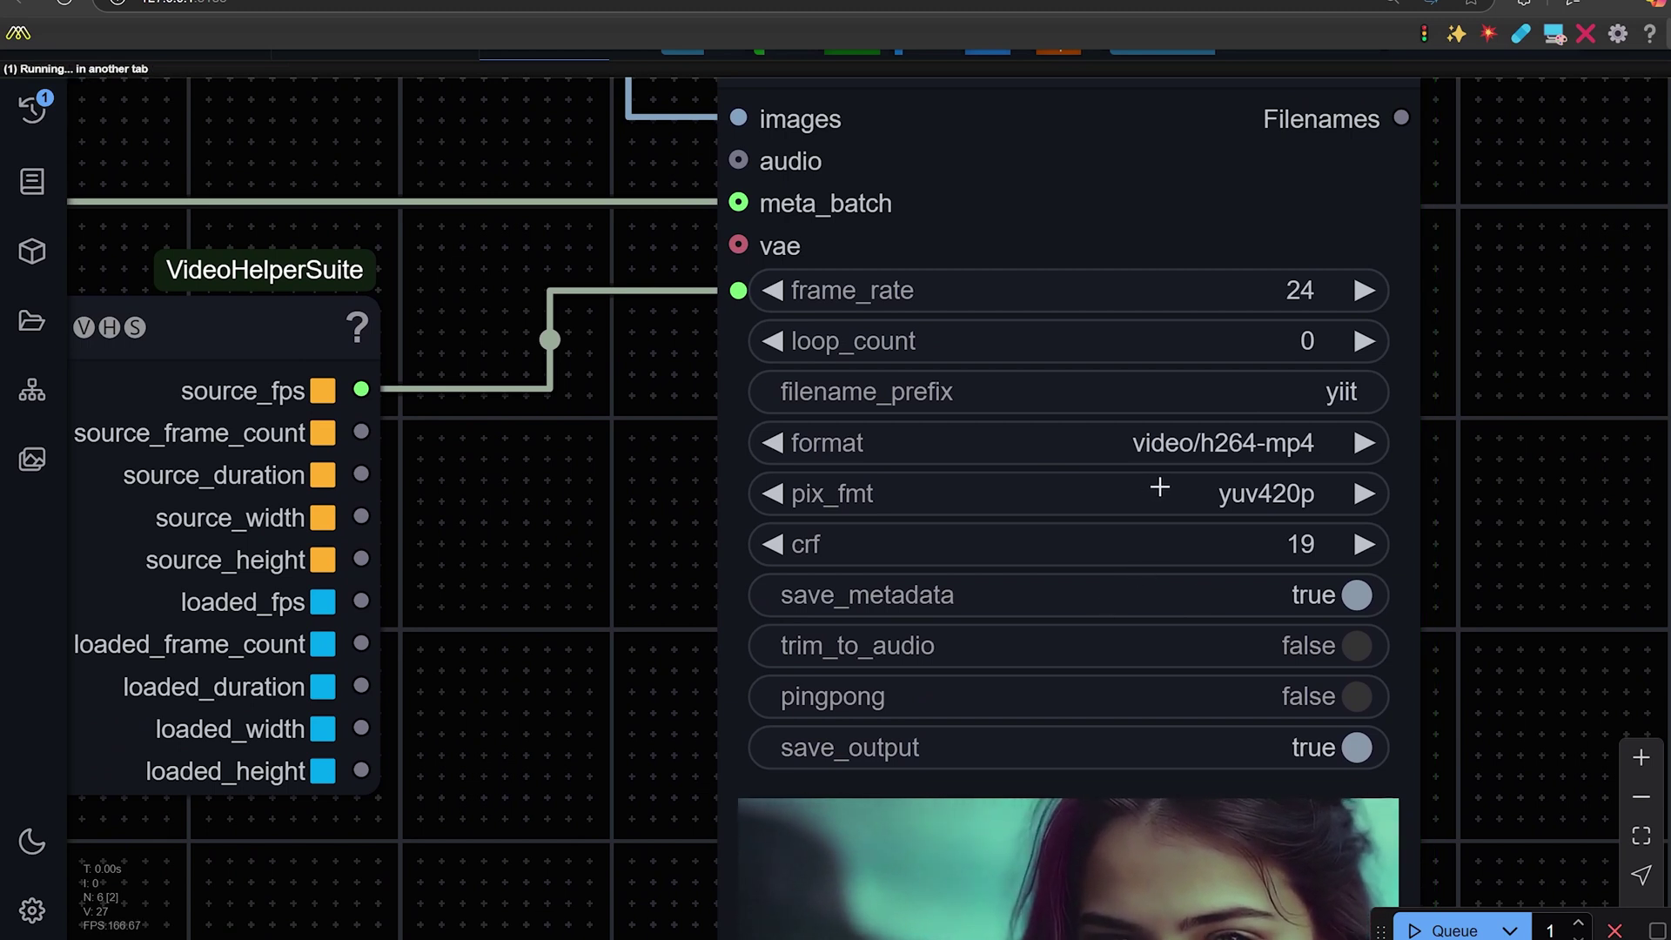
scroll(652, 649, down, 3)
drag(652, 649, 642, 447)
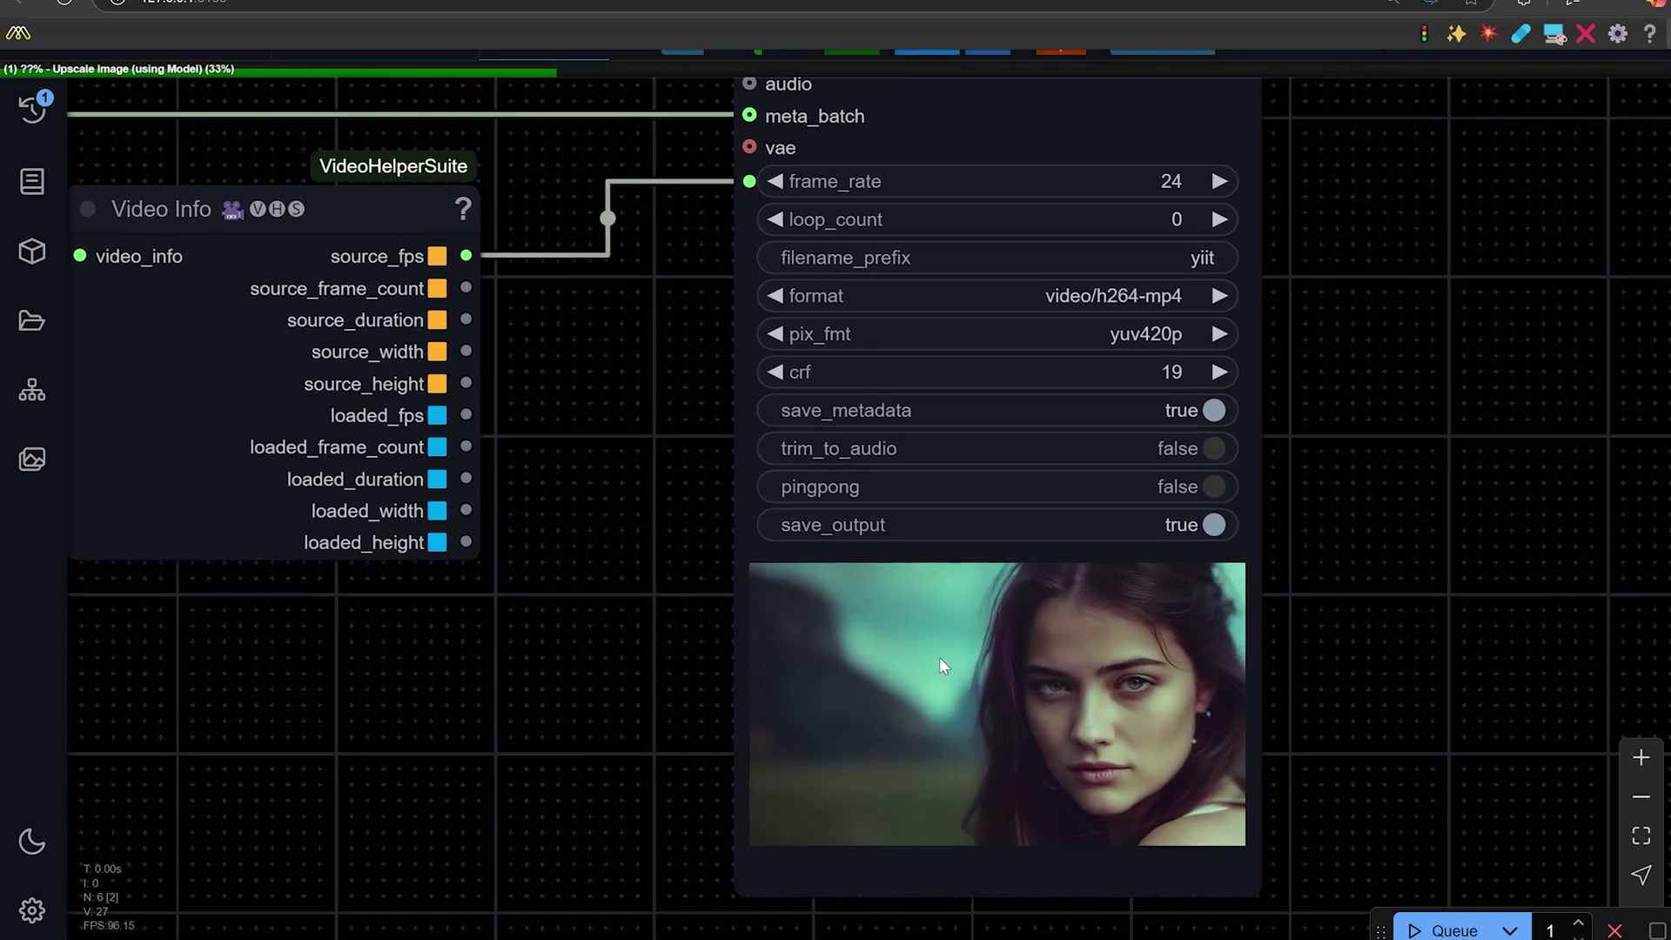
Open the Video Combine node's upscaled video in its own browser tab, play it at full size and close the tab
mouse_move(1010, 667)
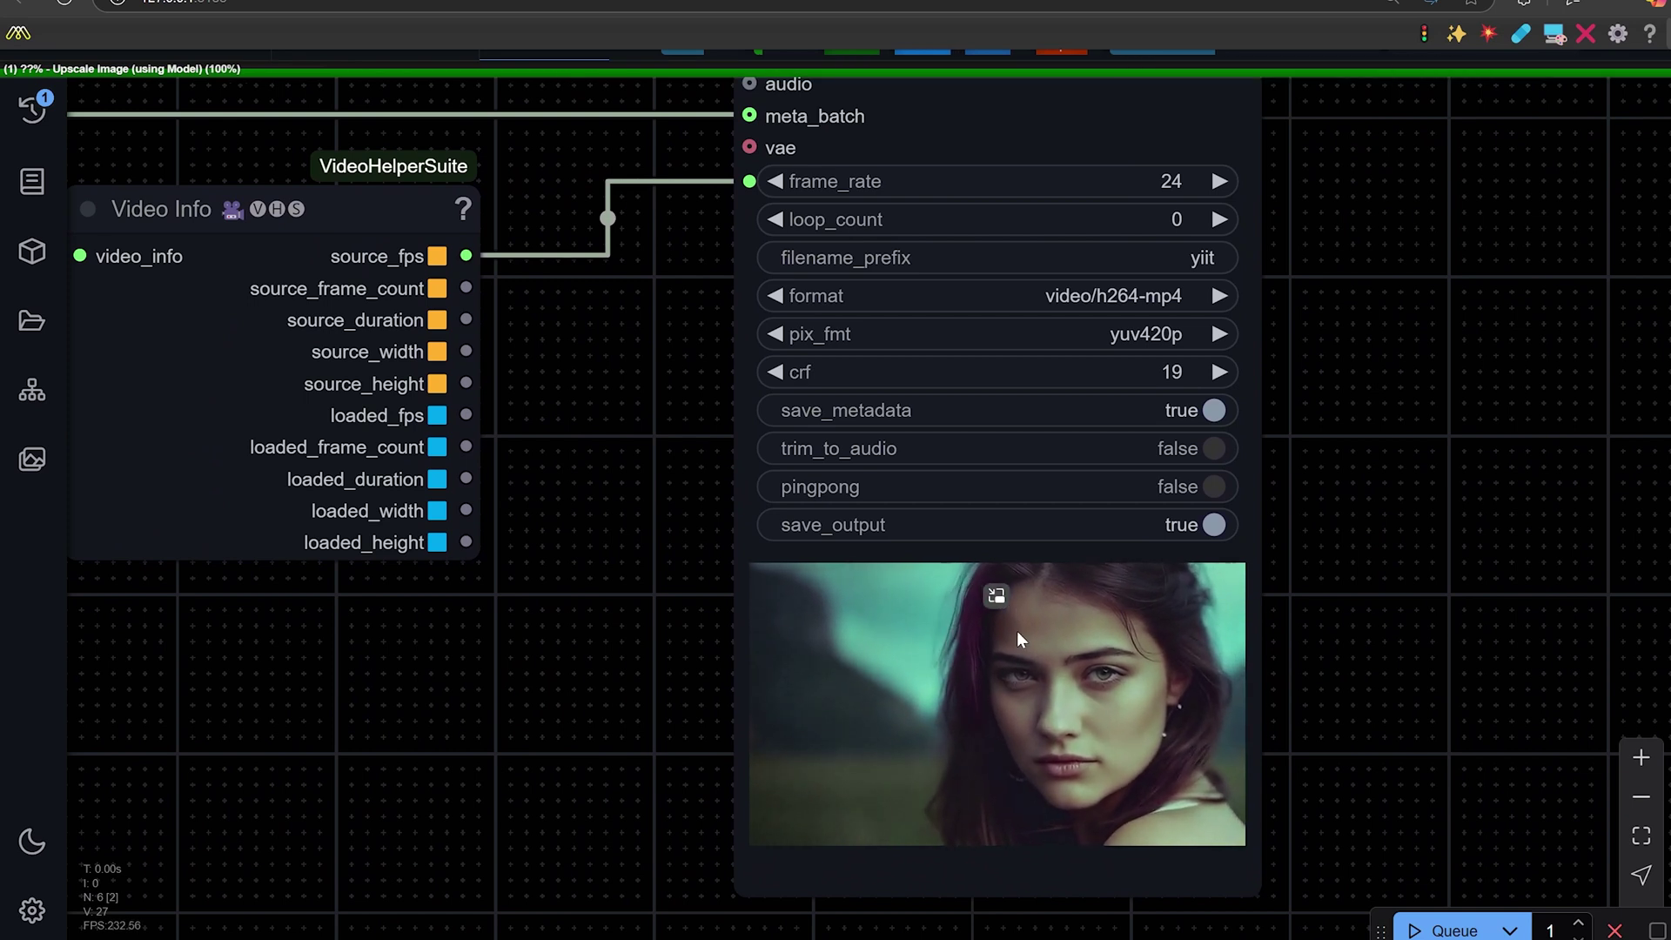
right_click(1017, 632)
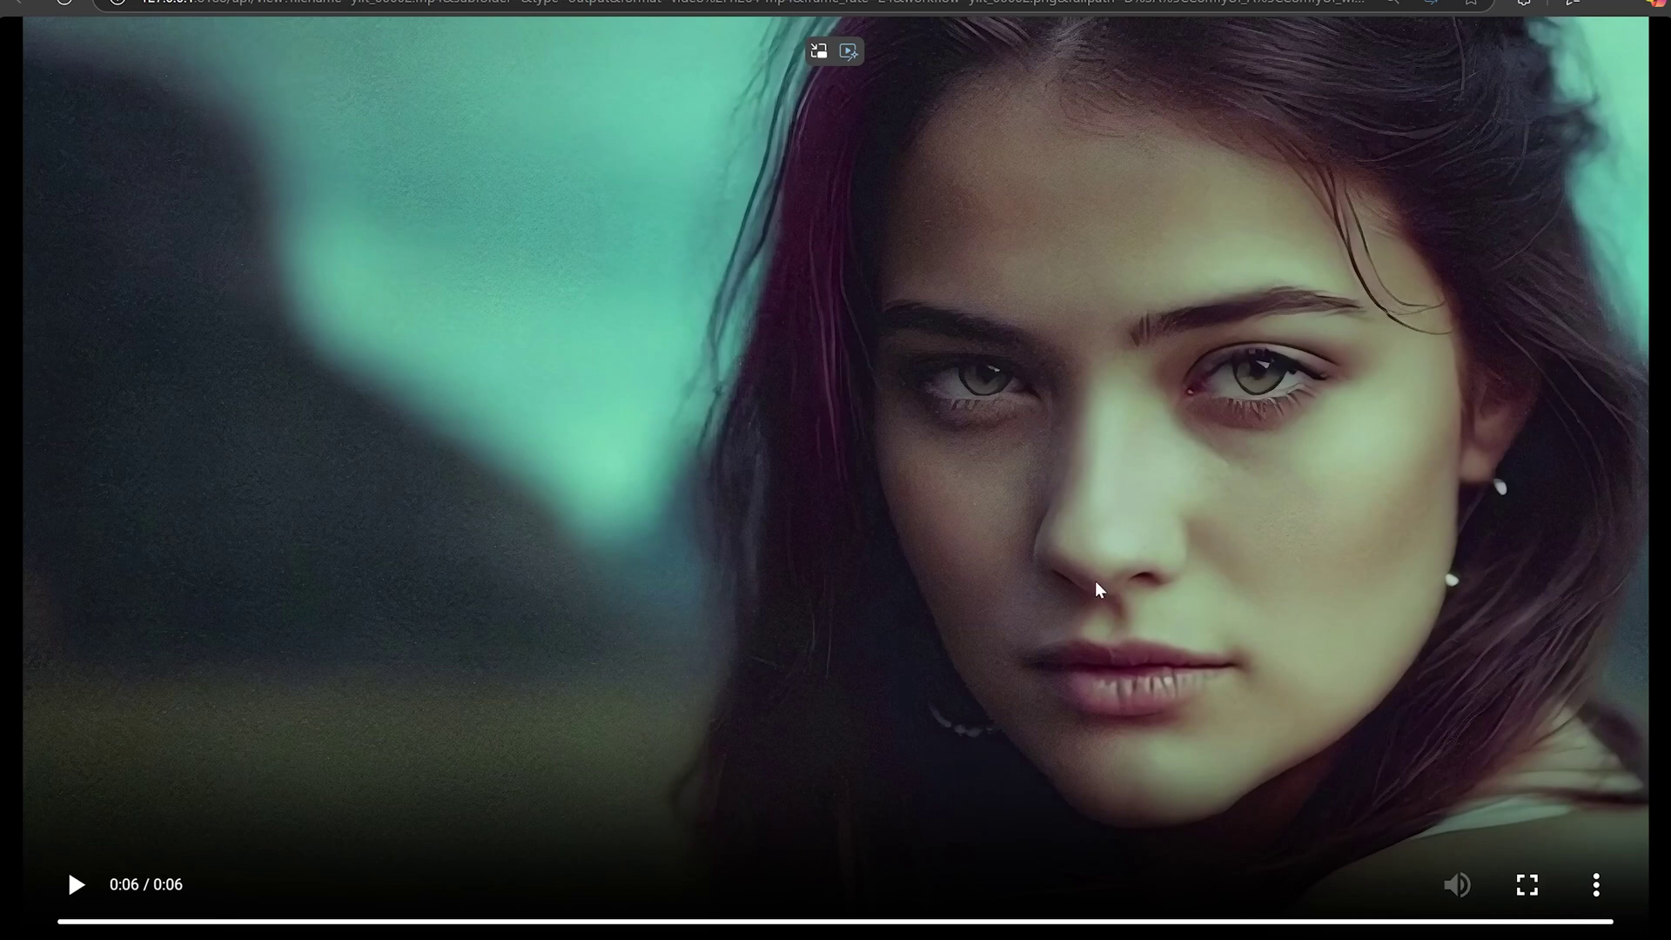
click(76, 884)
key(ctrl+w)
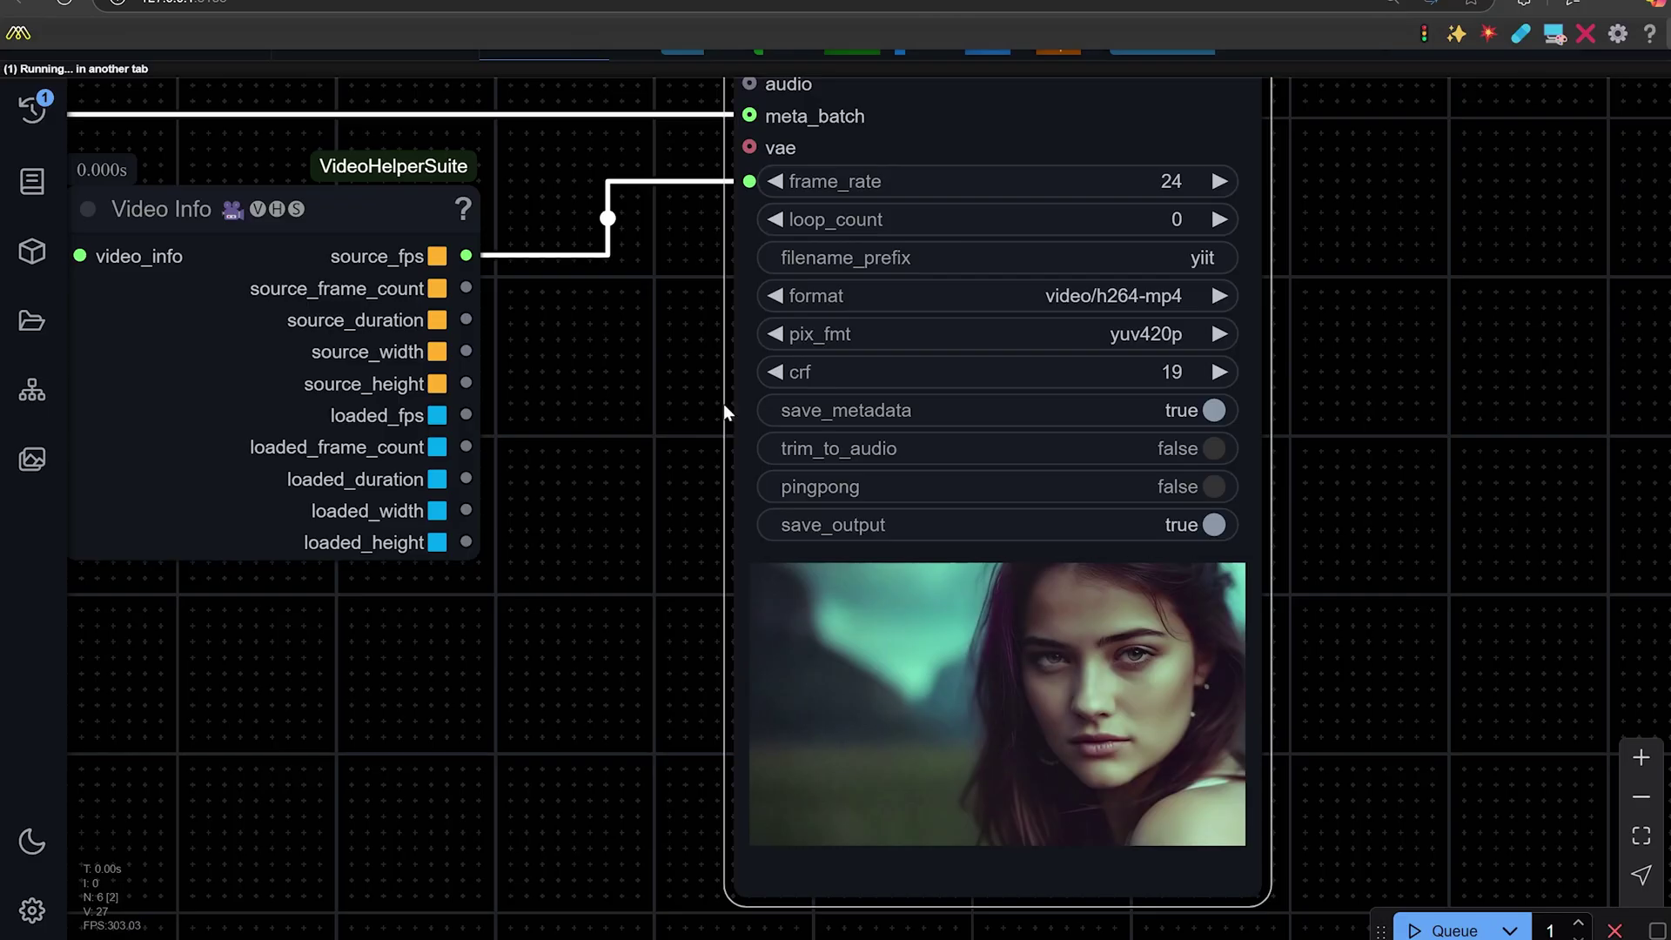
Examine the source clip preview and the frame settings of the Load Video node up close
drag(708, 653, 1009, 599)
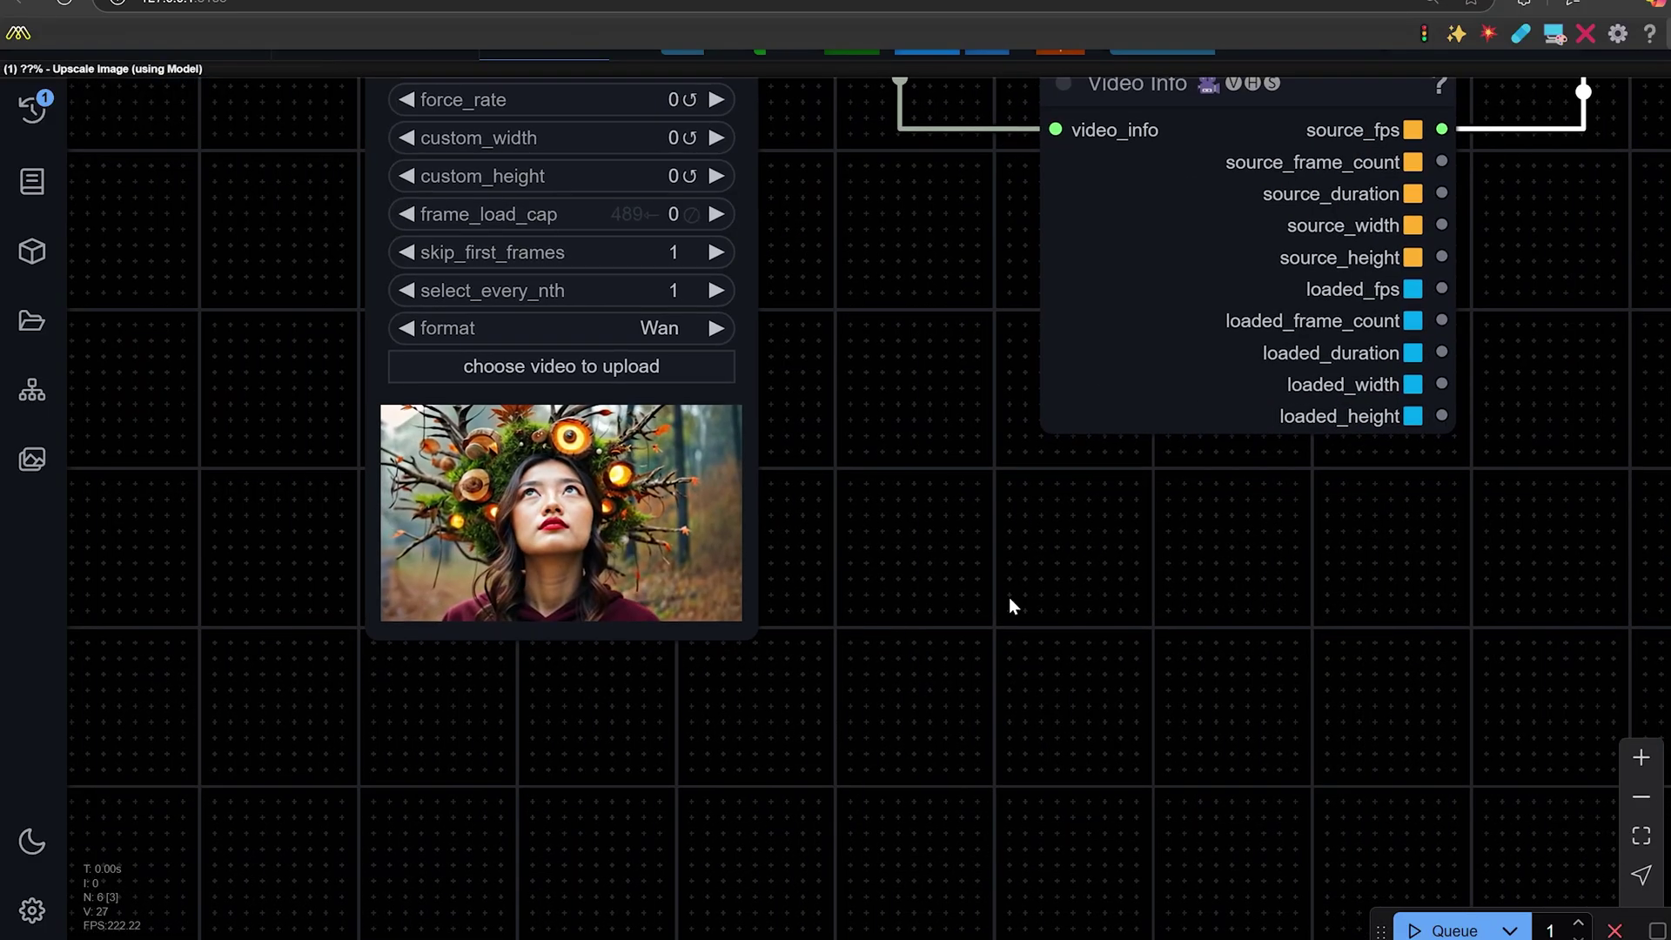
scroll(865, 607, up, 7)
drag(663, 532, 1036, 546)
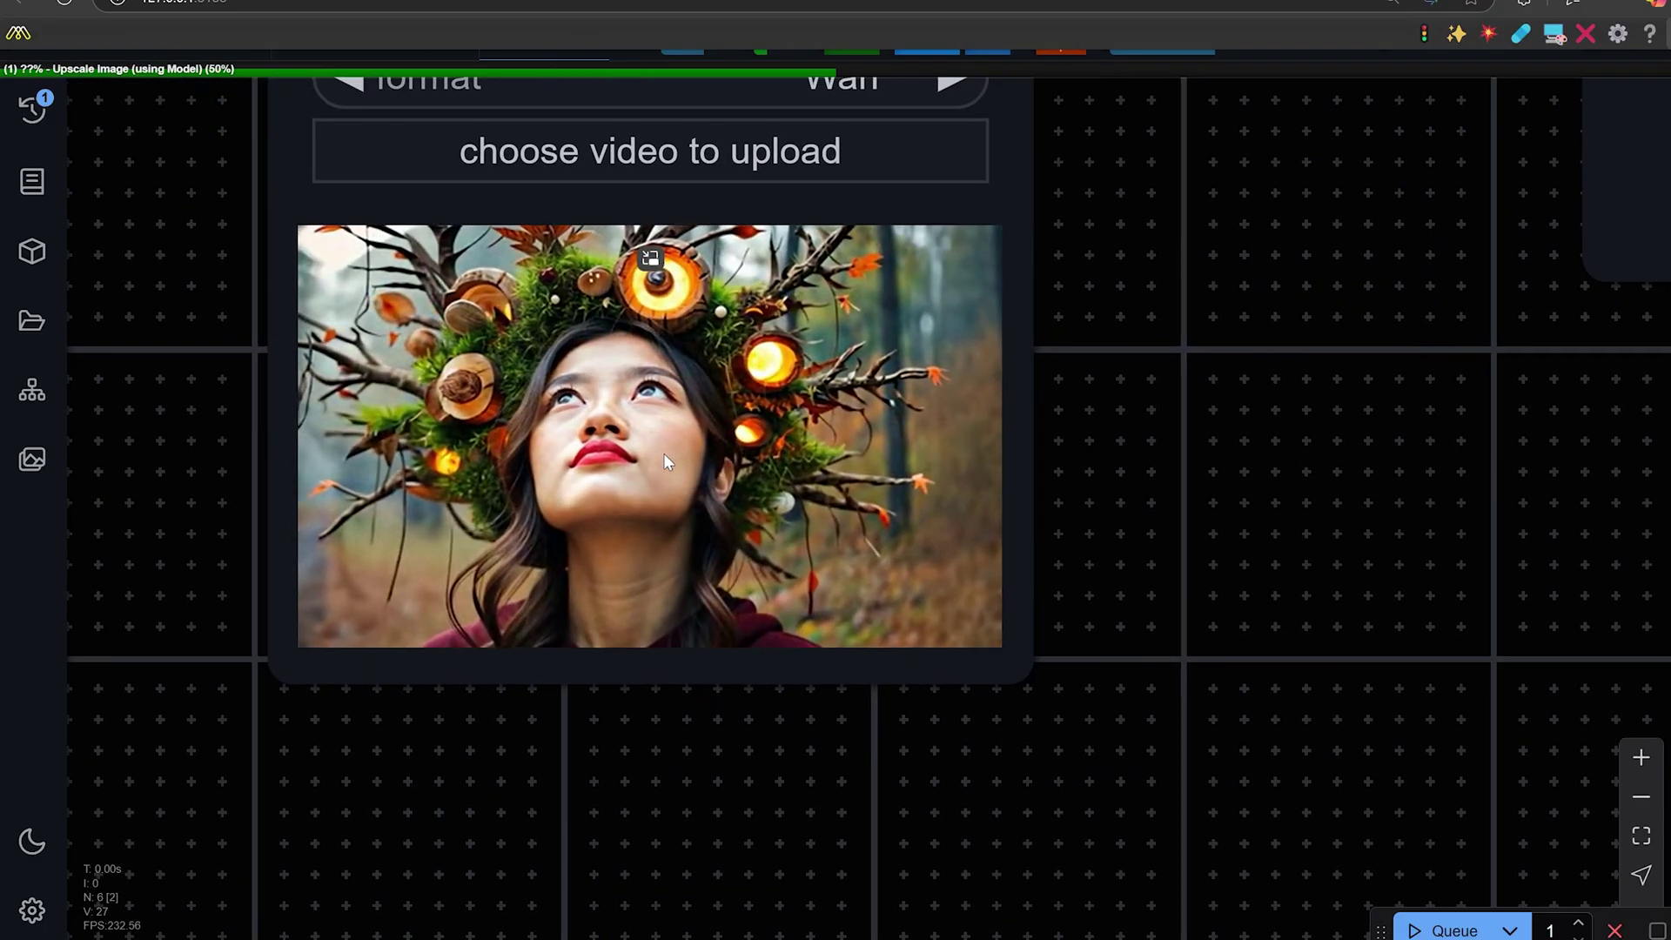
scroll(662, 447, up, 2)
scroll(657, 453, down, 6)
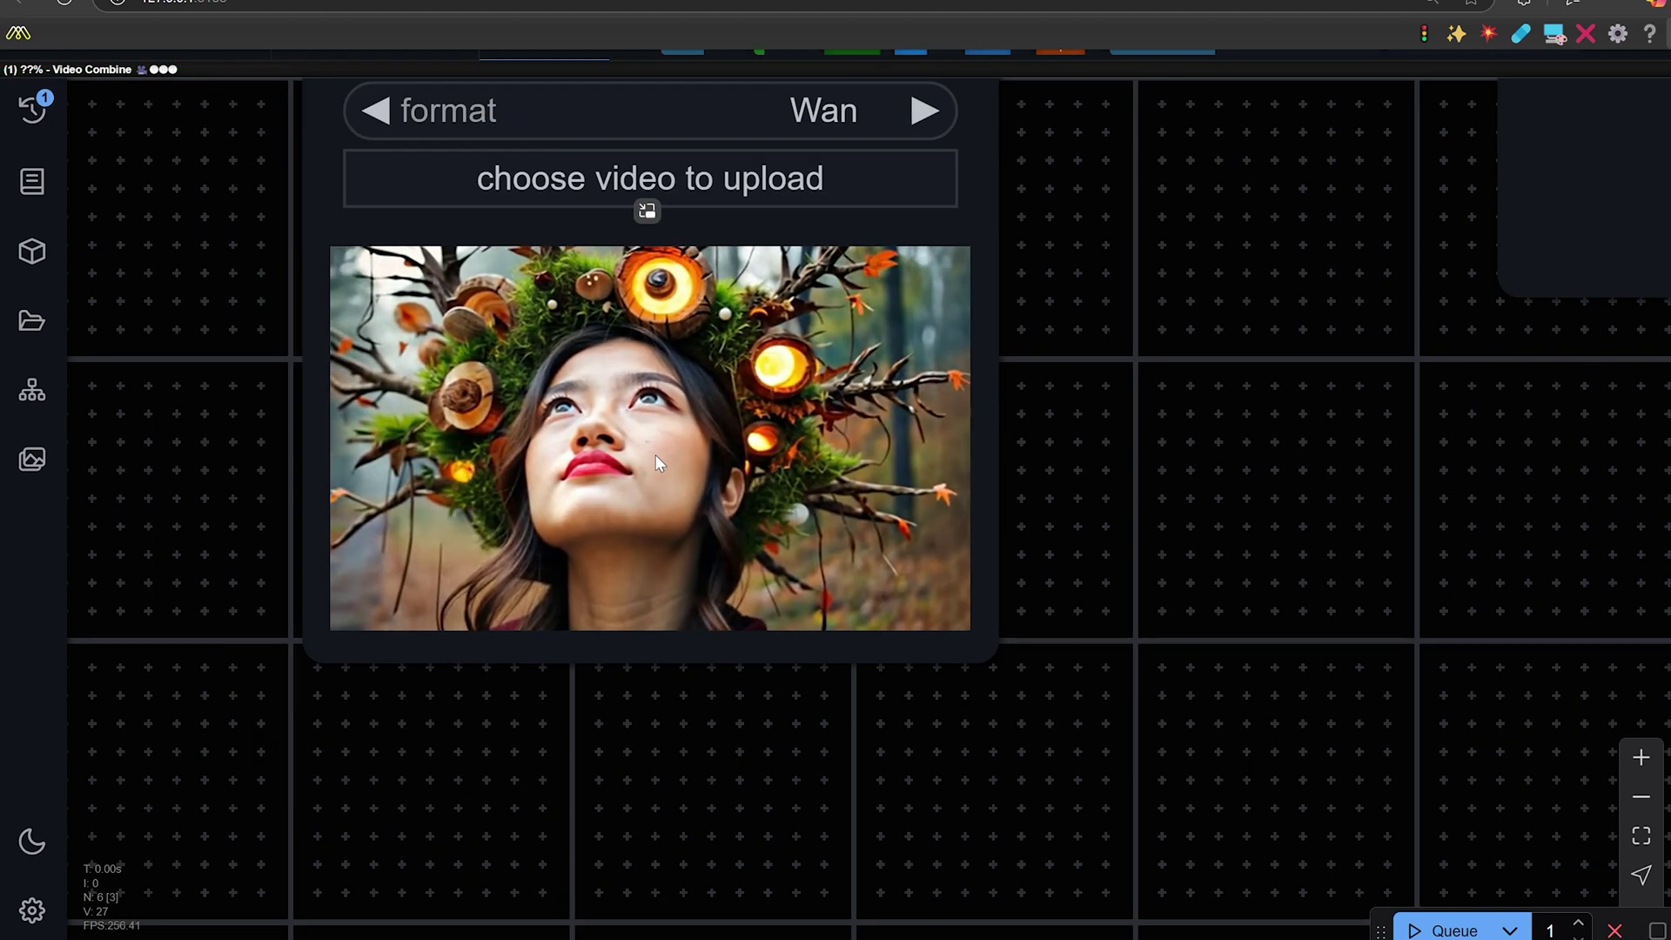
drag(1100, 355, 982, 578)
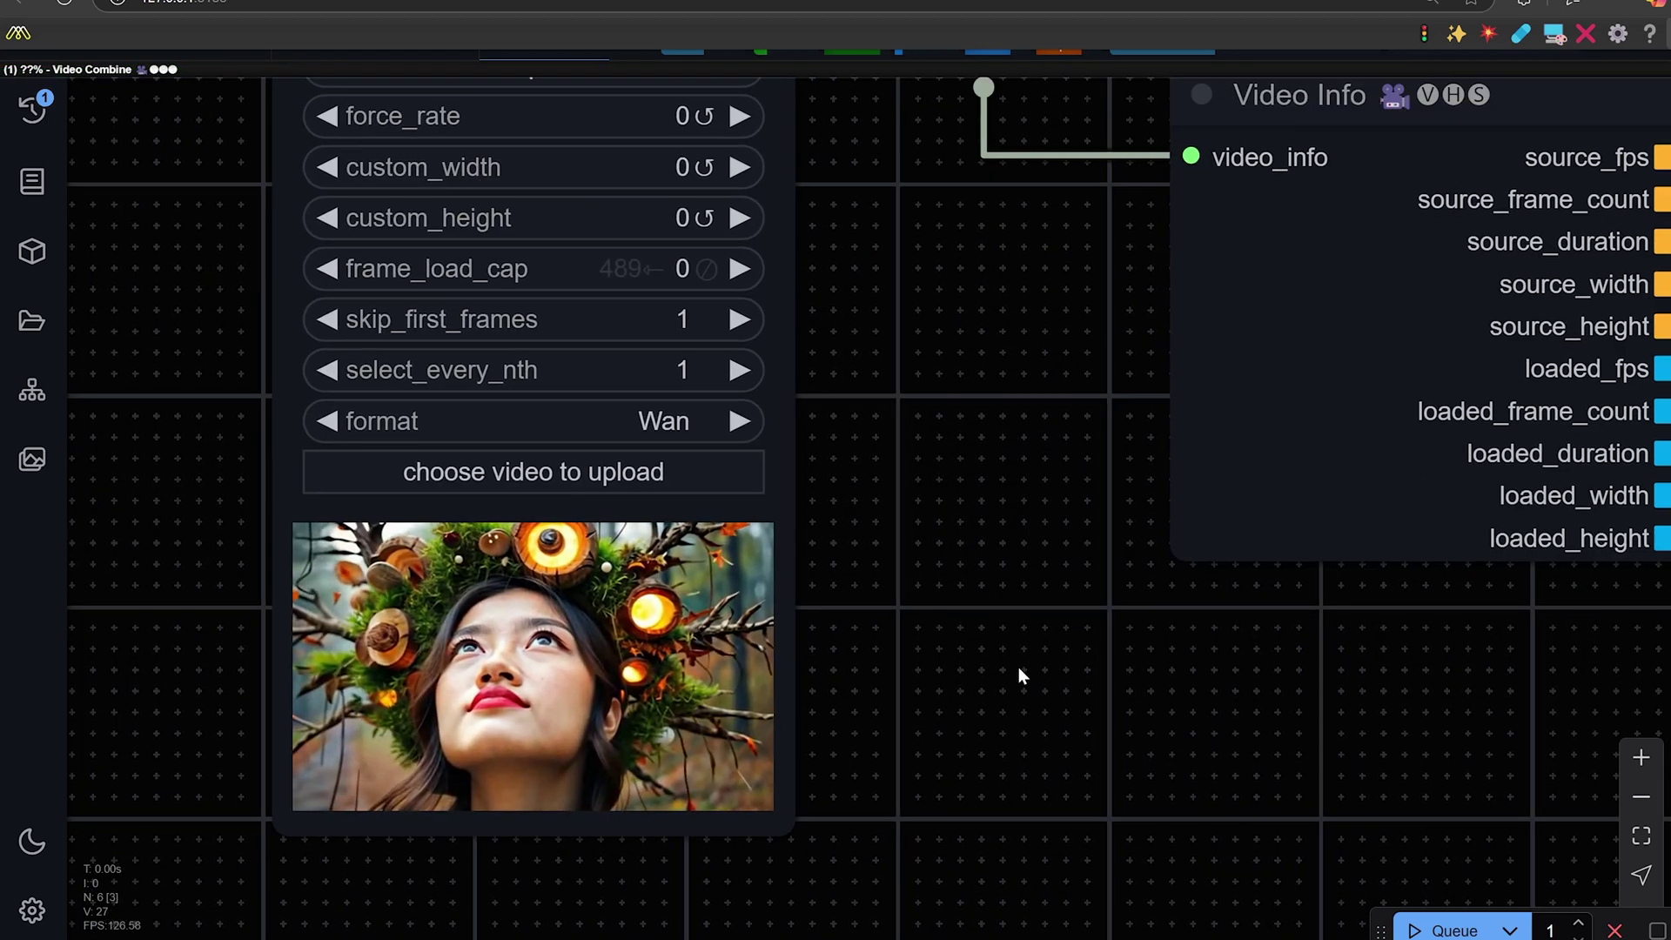
Check the Meta-Batch progress in the command window and return to the Load Video and Video Info nodes
click(1045, 939)
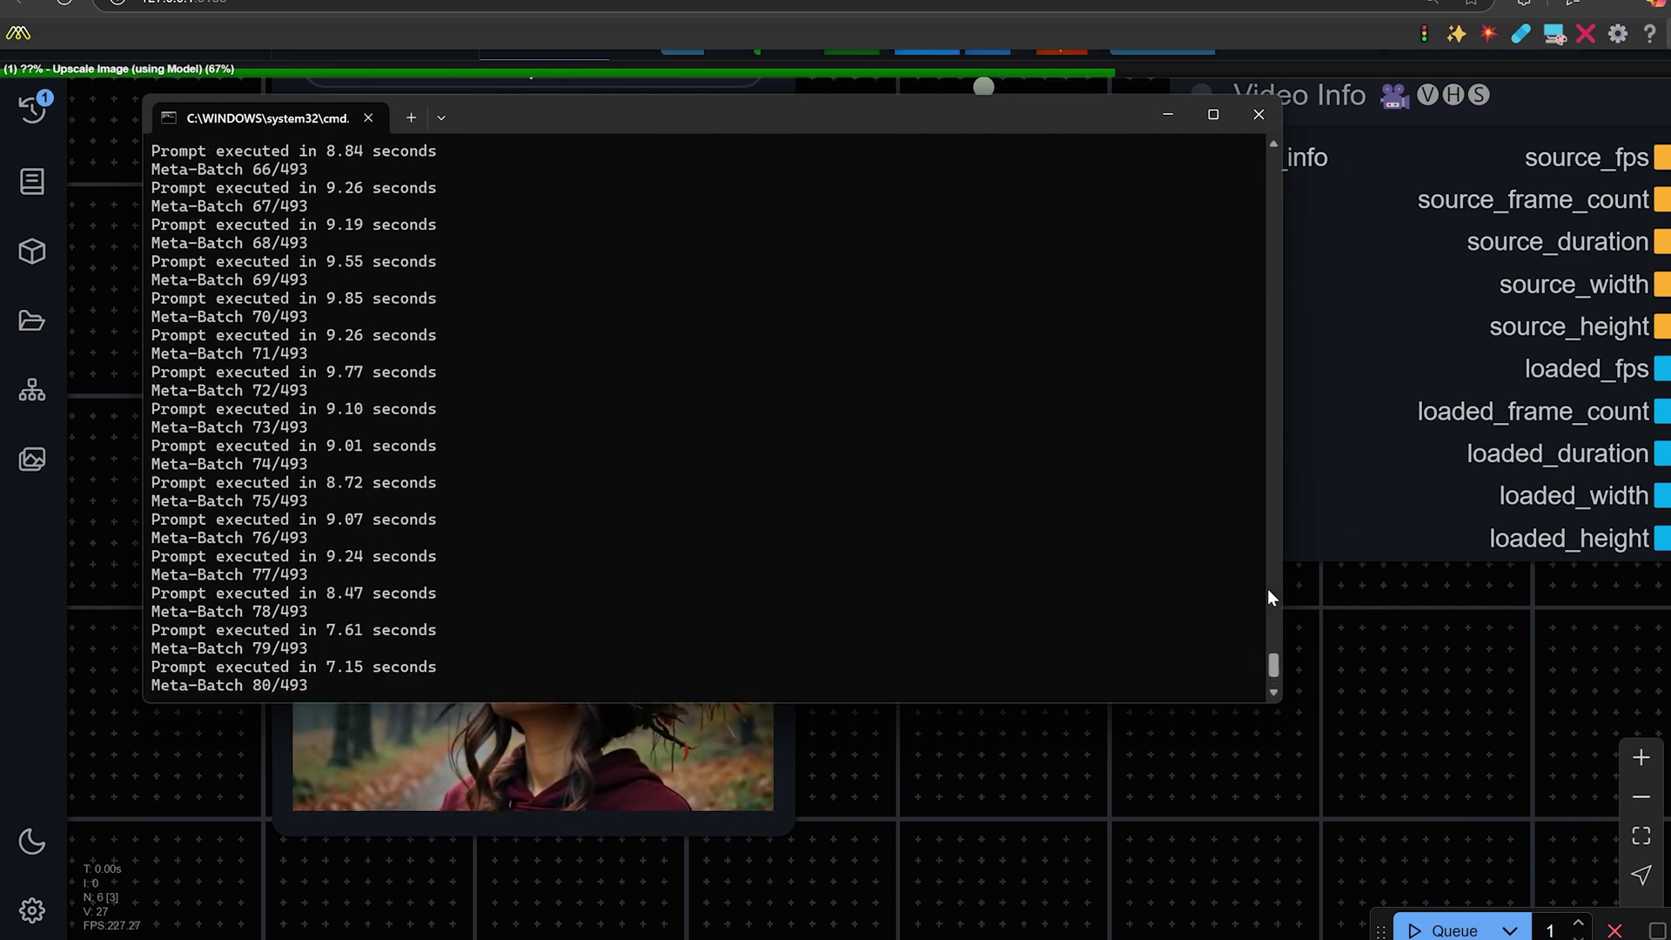
click(1358, 585)
scroll(1187, 600, down, 2)
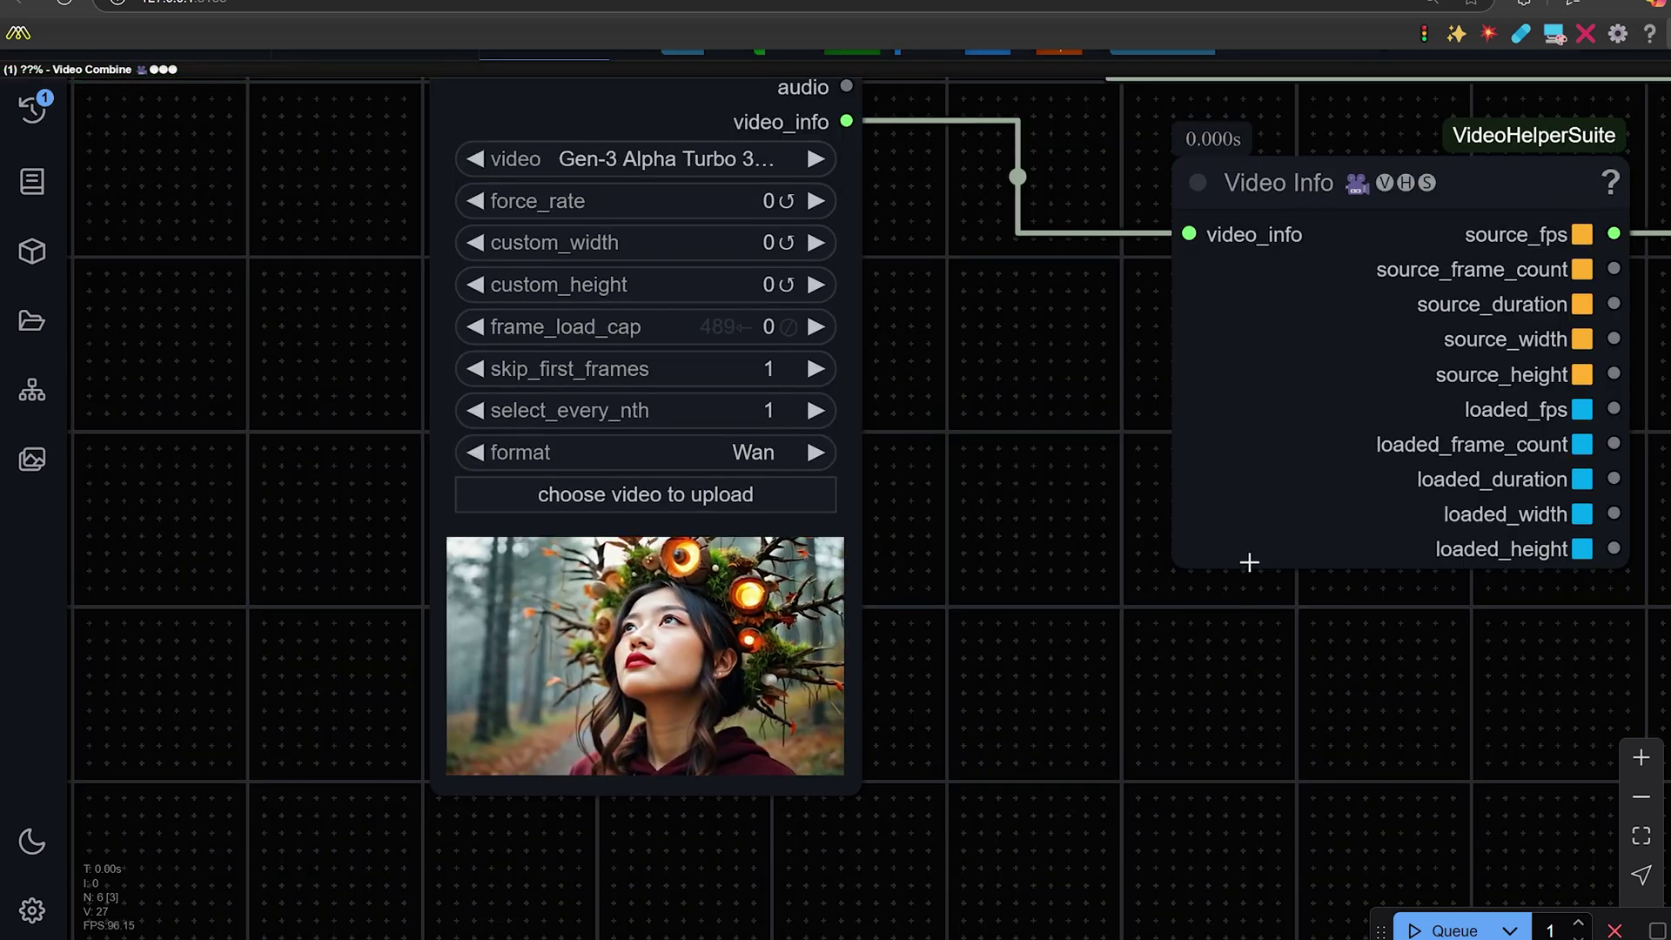
drag(1249, 560, 1207, 580)
drag(1034, 606, 916, 509)
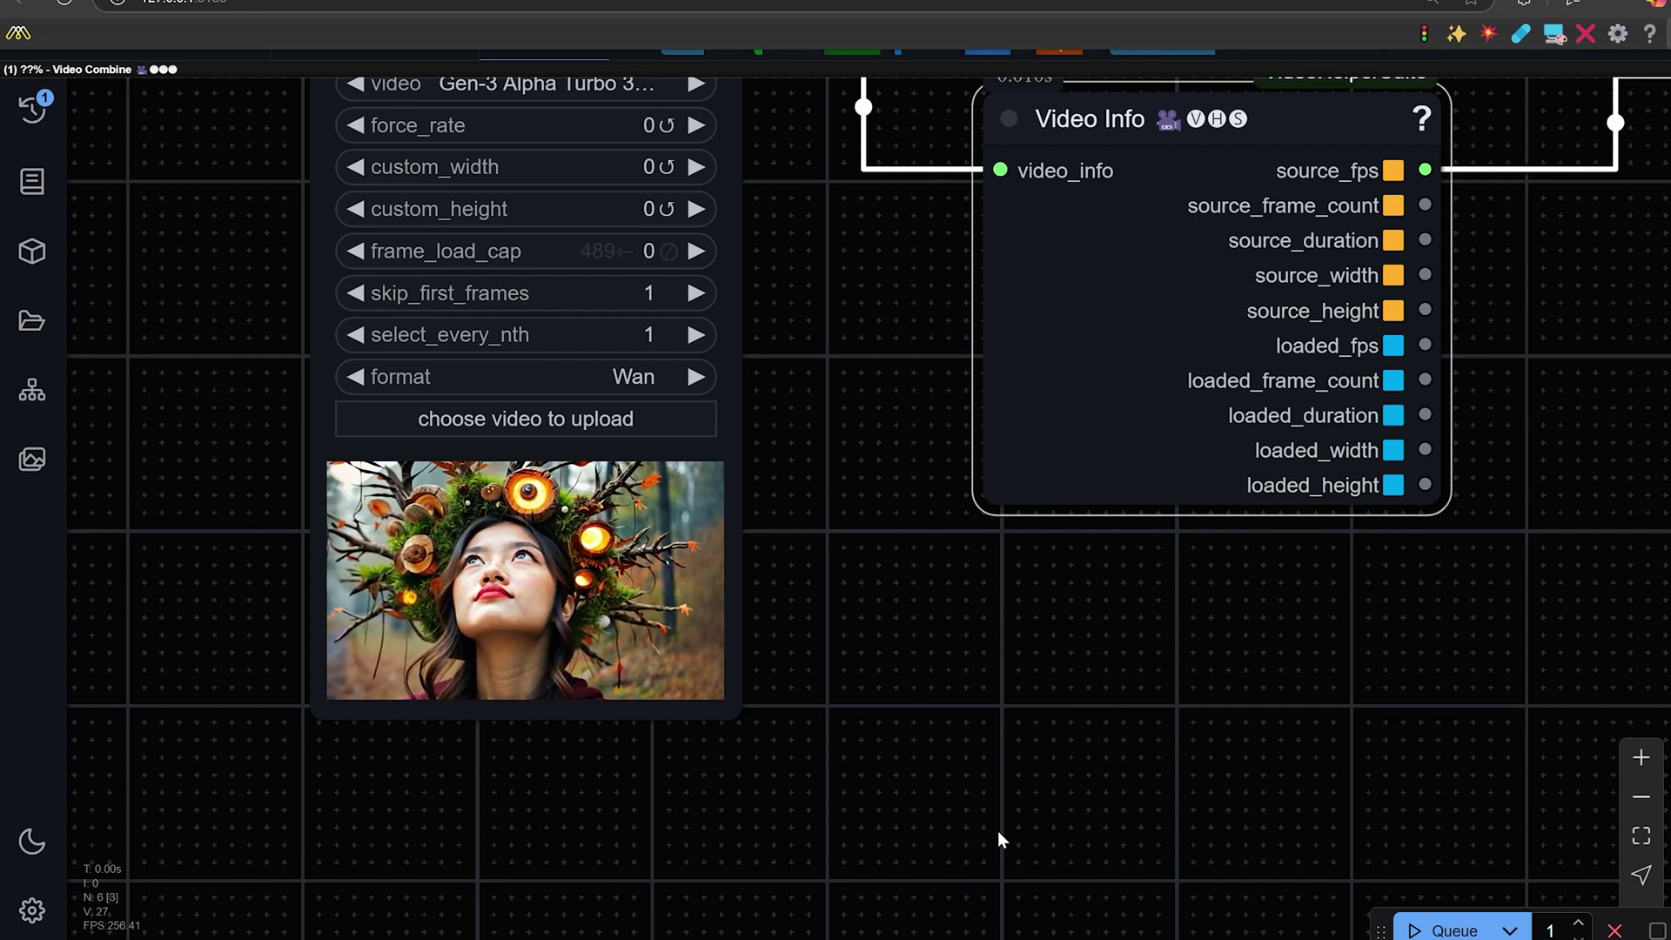
drag(934, 664, 1011, 757)
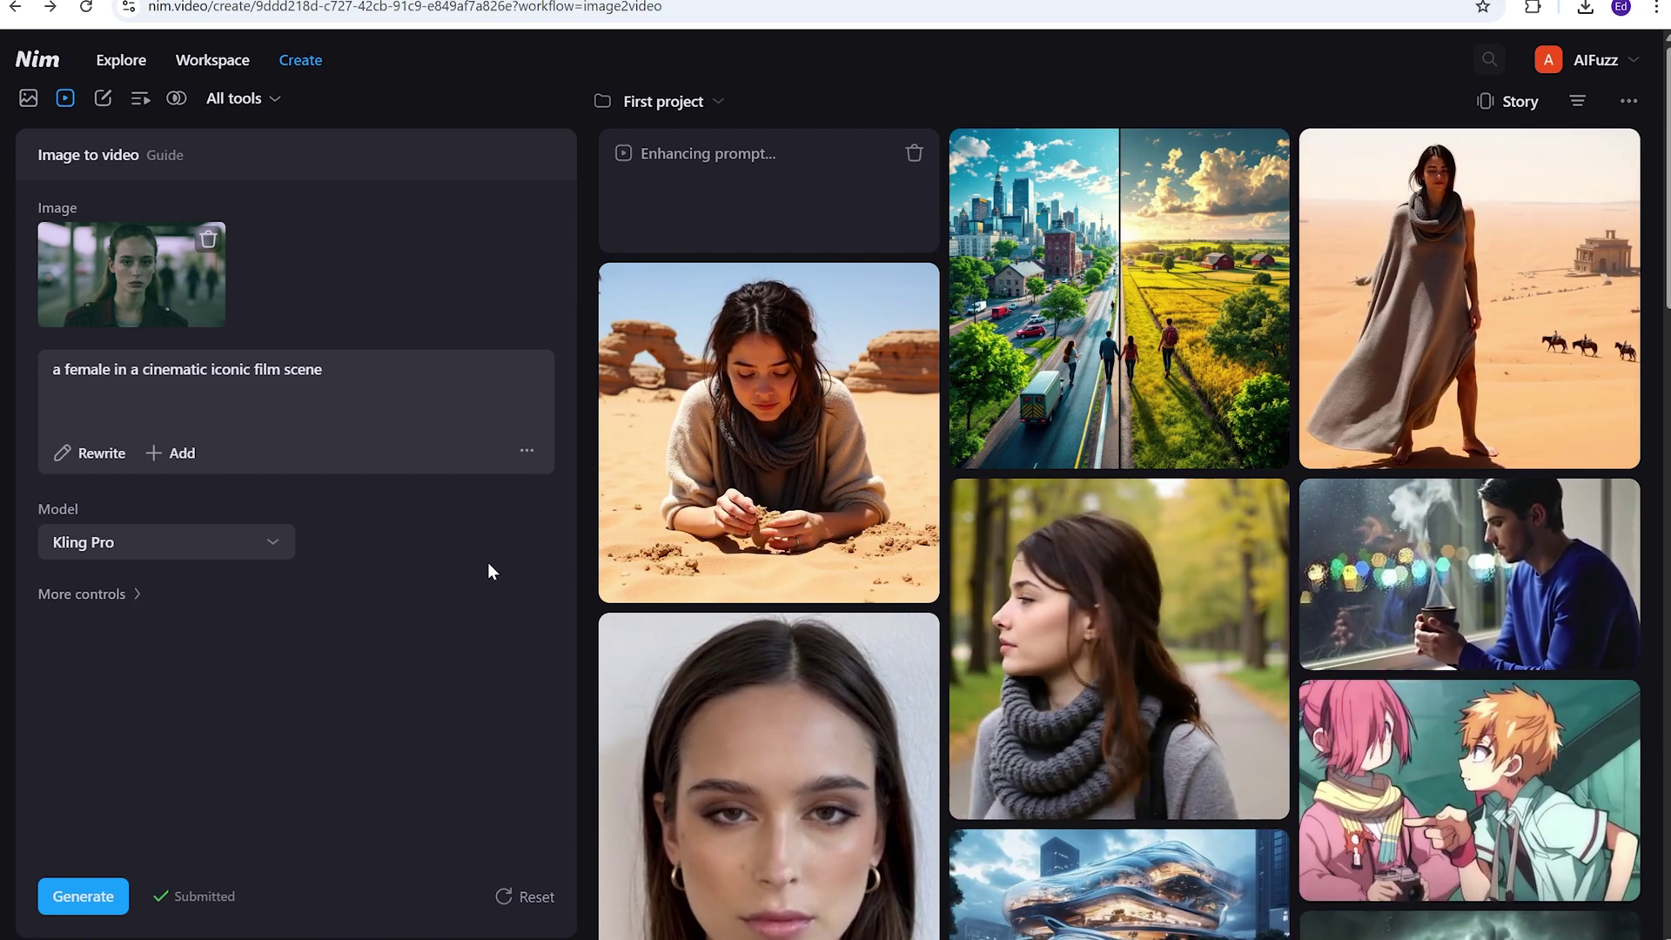
In Nim, browse the project gallery and review the models offered for image-to-video generation
scroll(418, 557, down, 1)
click(270, 543)
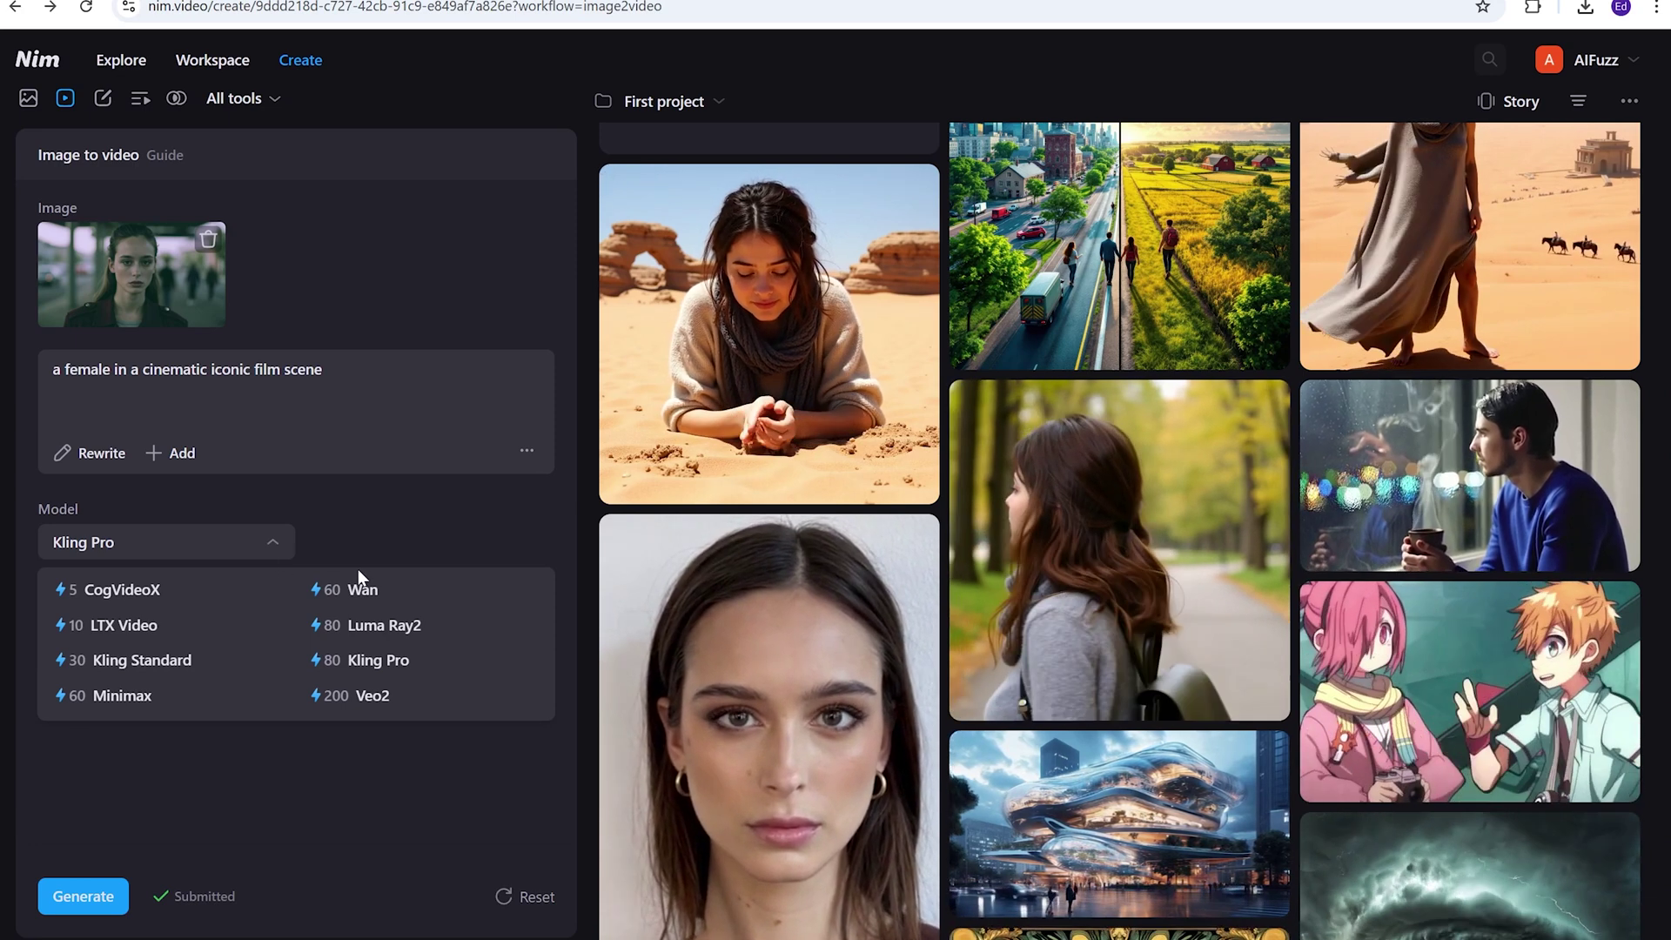
click(466, 520)
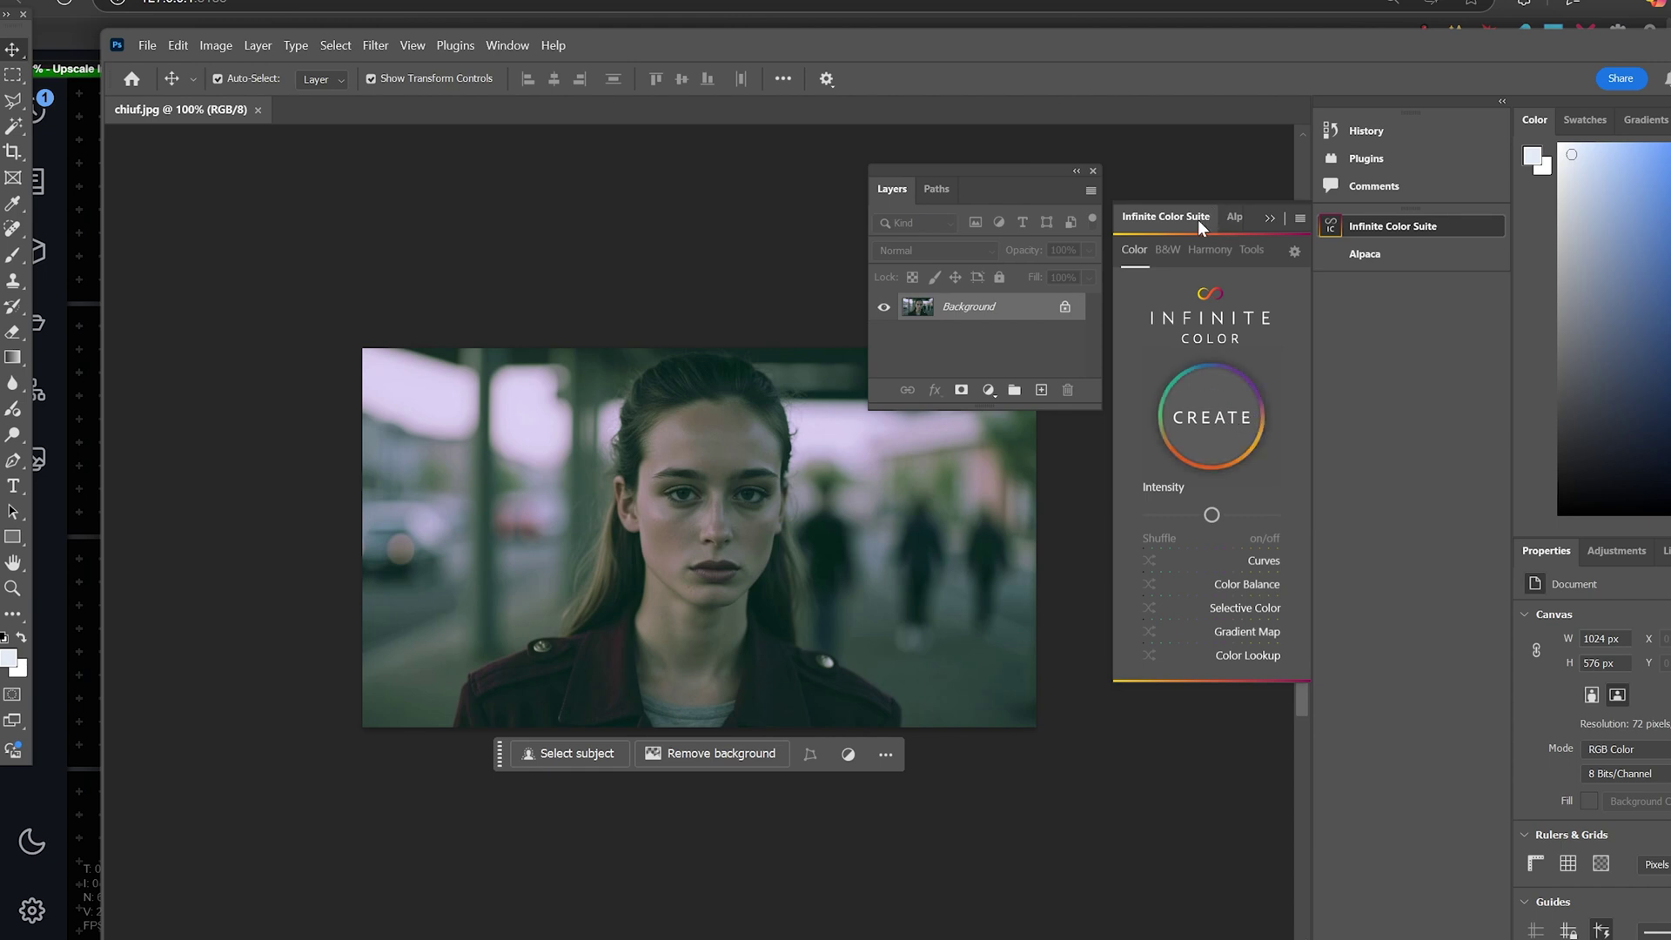
In Photoshop, try several random Infinite Color grades on the chiuf.jpg portrait
click(1218, 423)
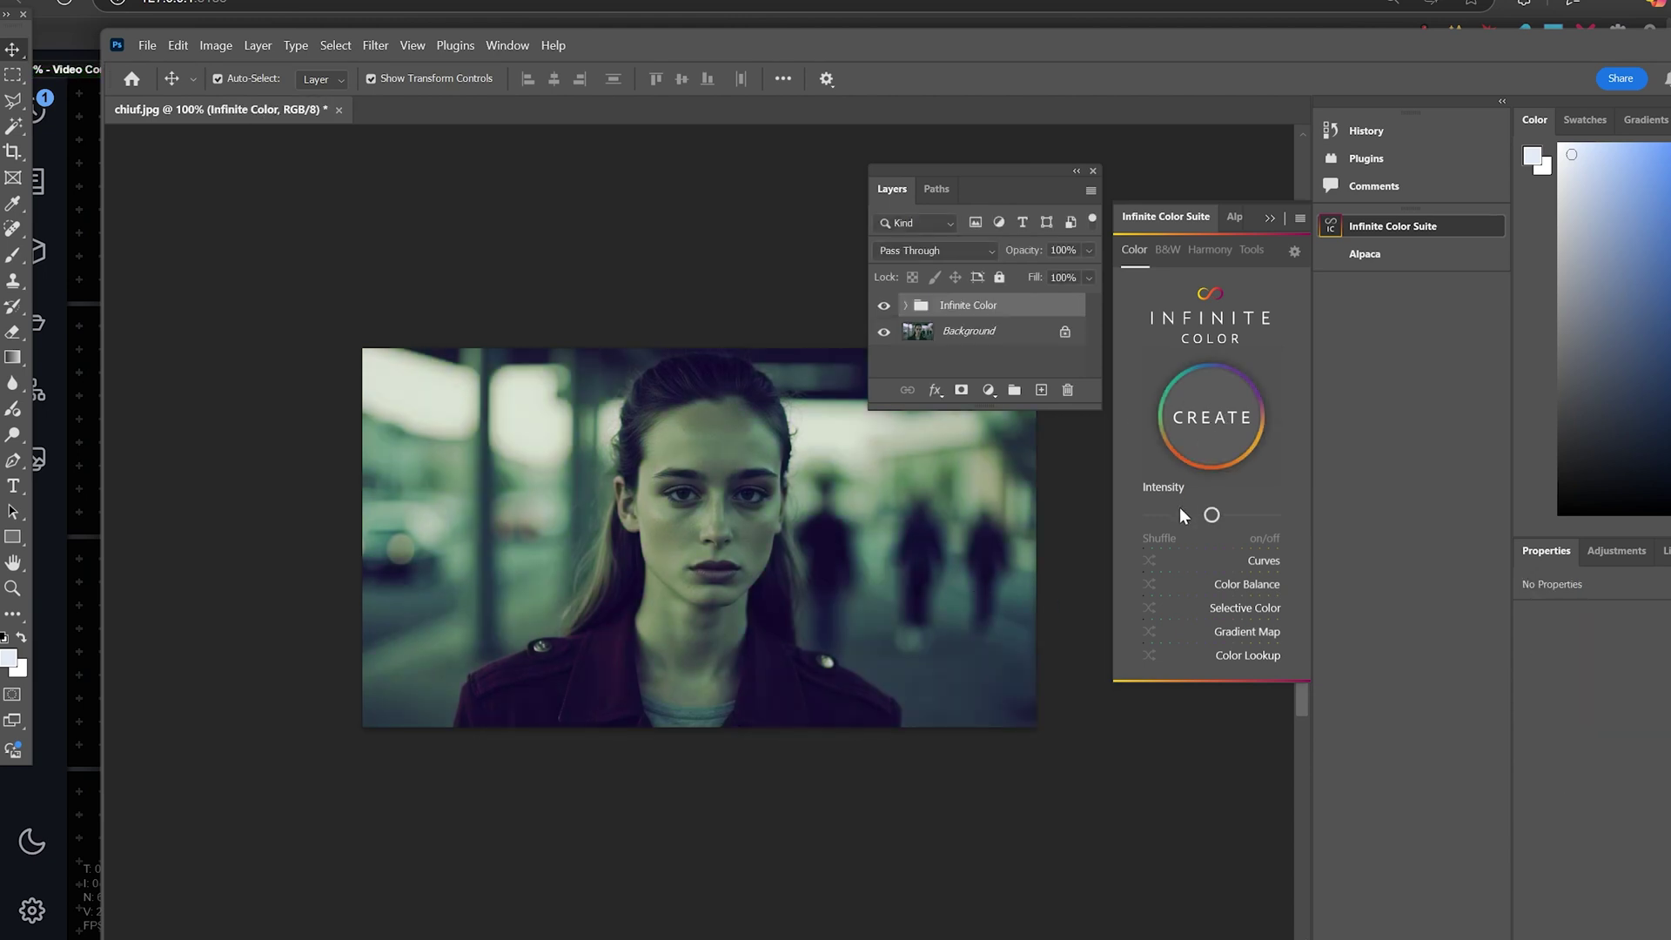
click(1219, 423)
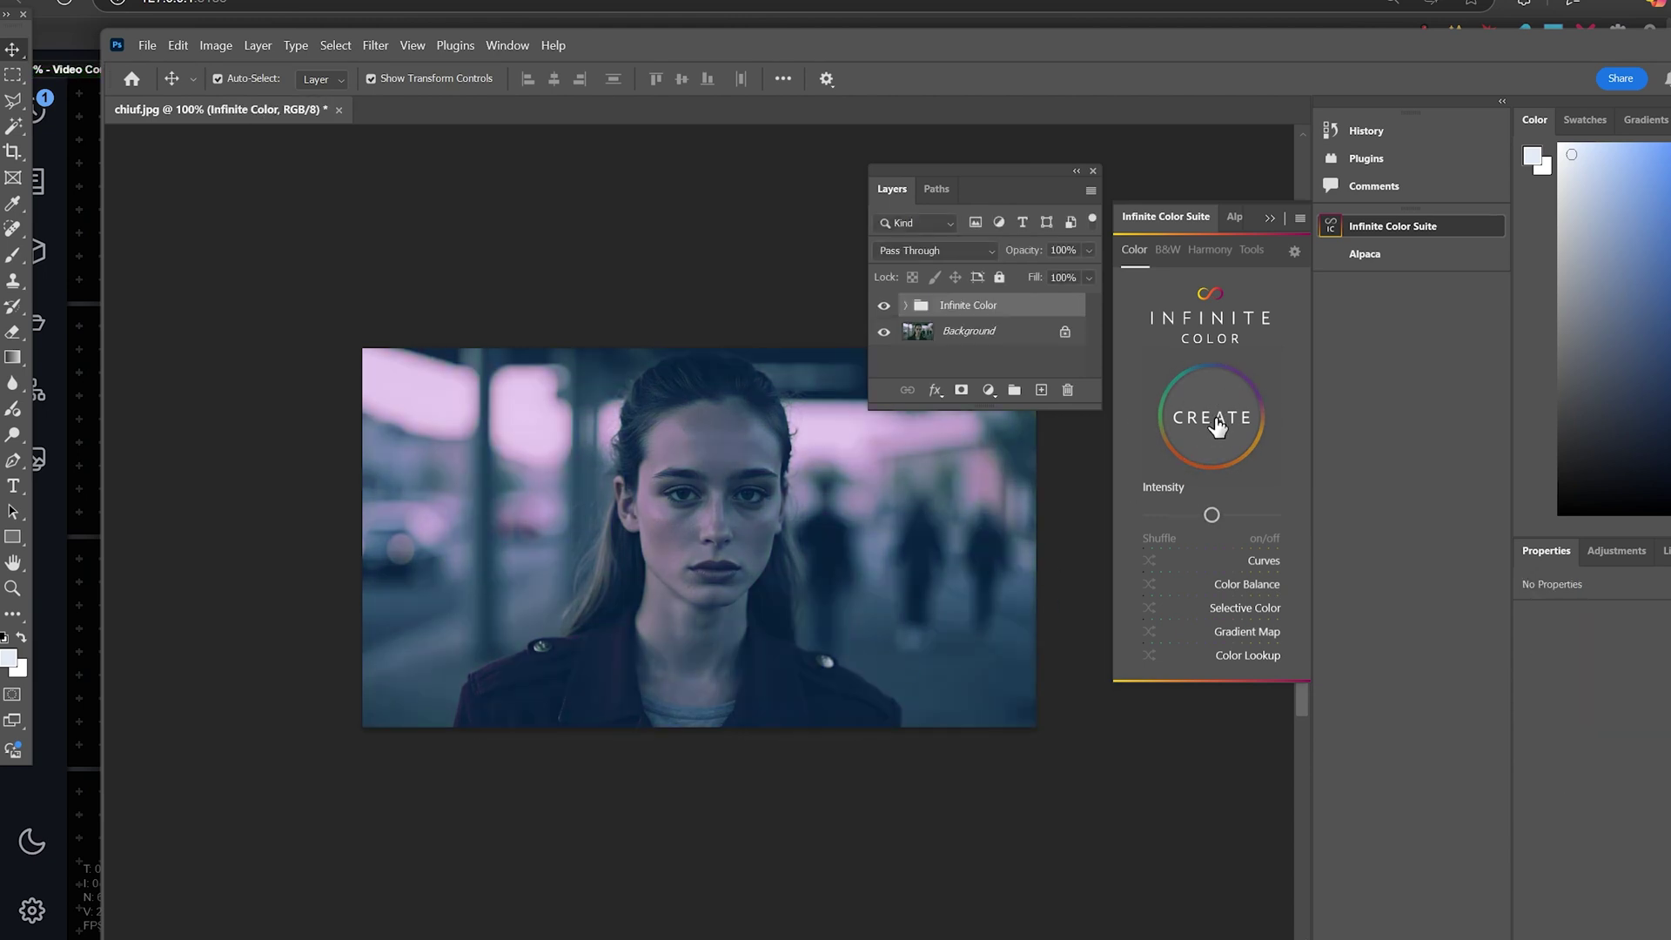
click(1217, 427)
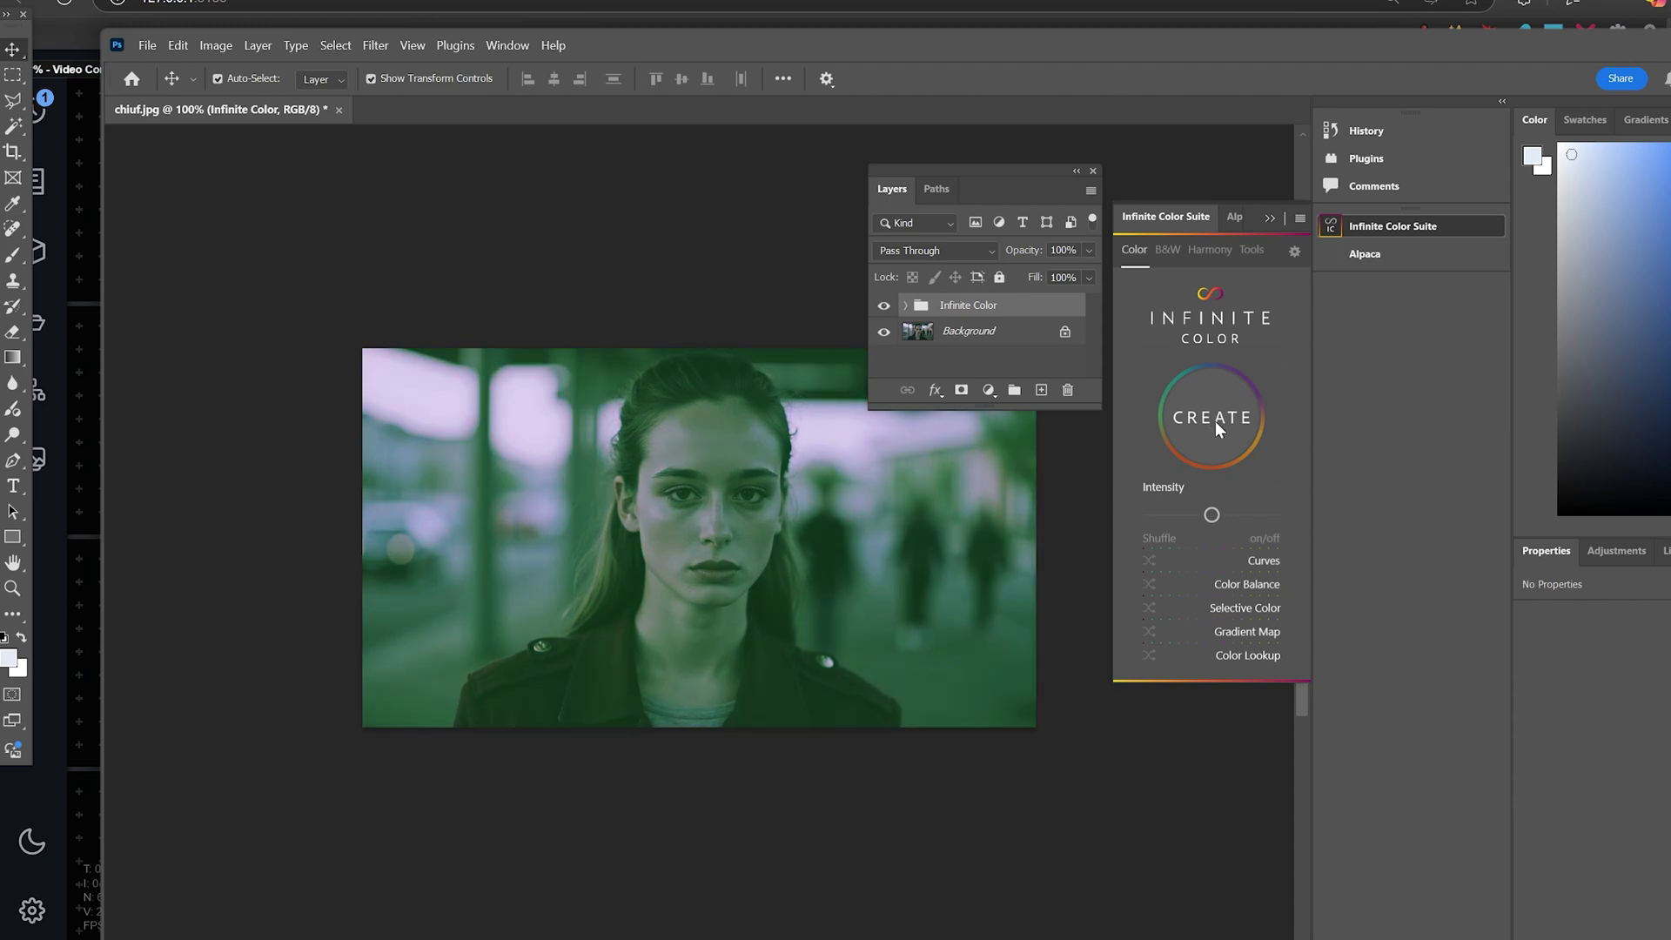
Toggle the visibility of the Infinite Color group to compare the graded portrait with the original
click(884, 304)
click(884, 306)
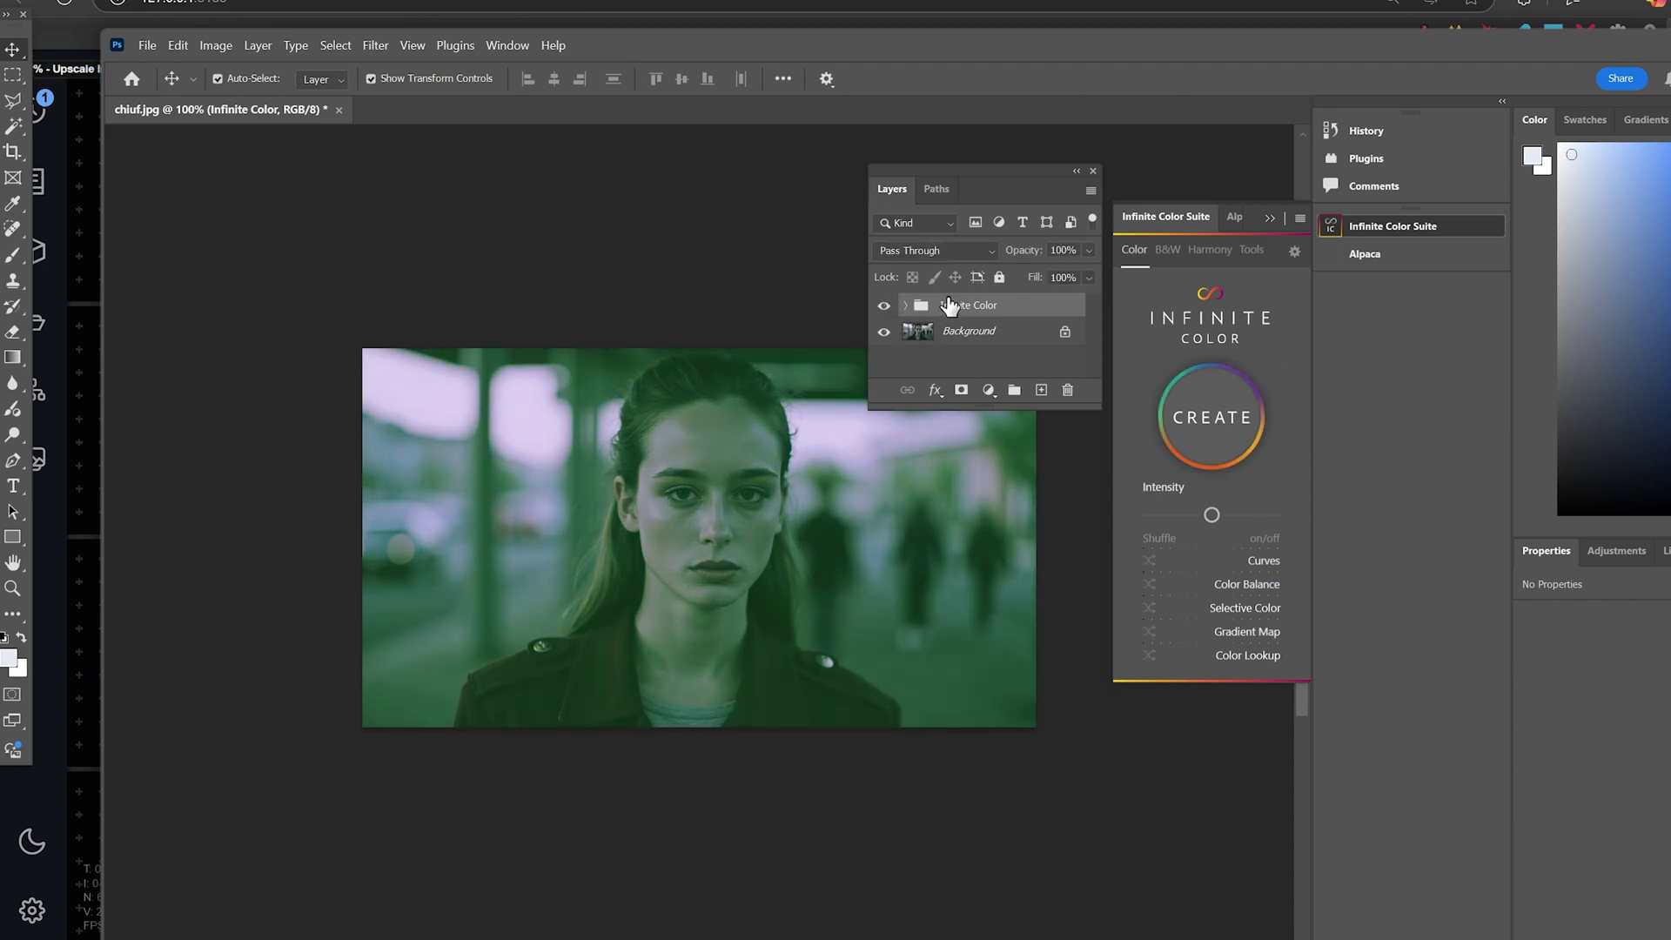
click(885, 305)
click(883, 307)
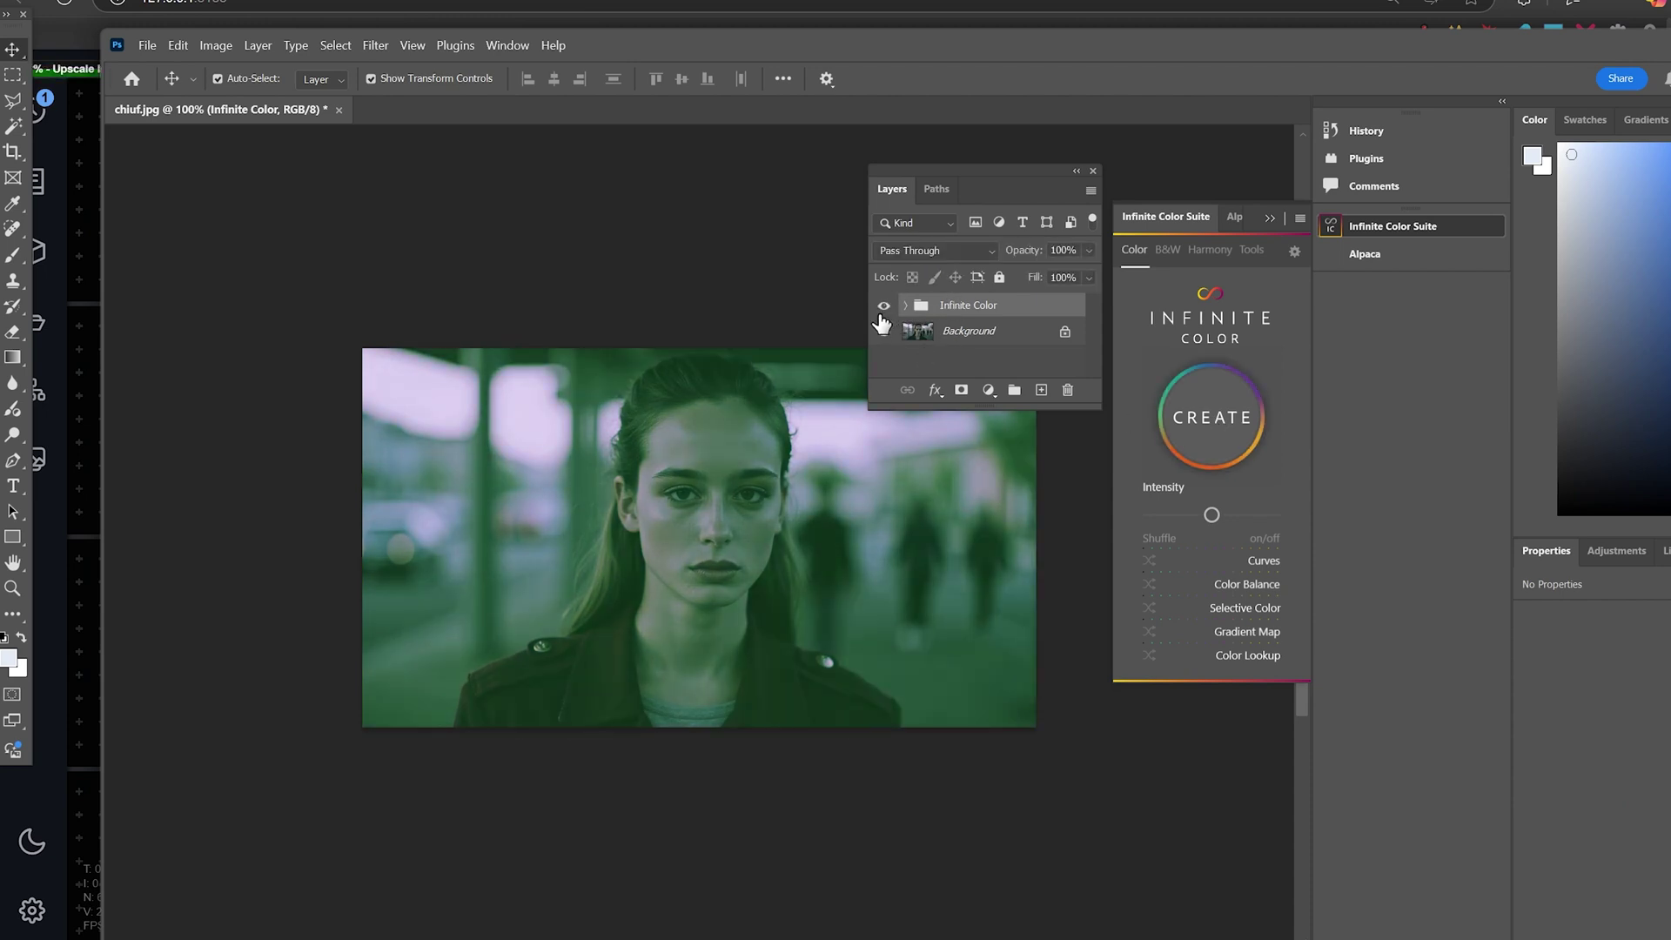
Generate further random color grades for the portrait with Infinite Color
click(1209, 433)
click(1206, 432)
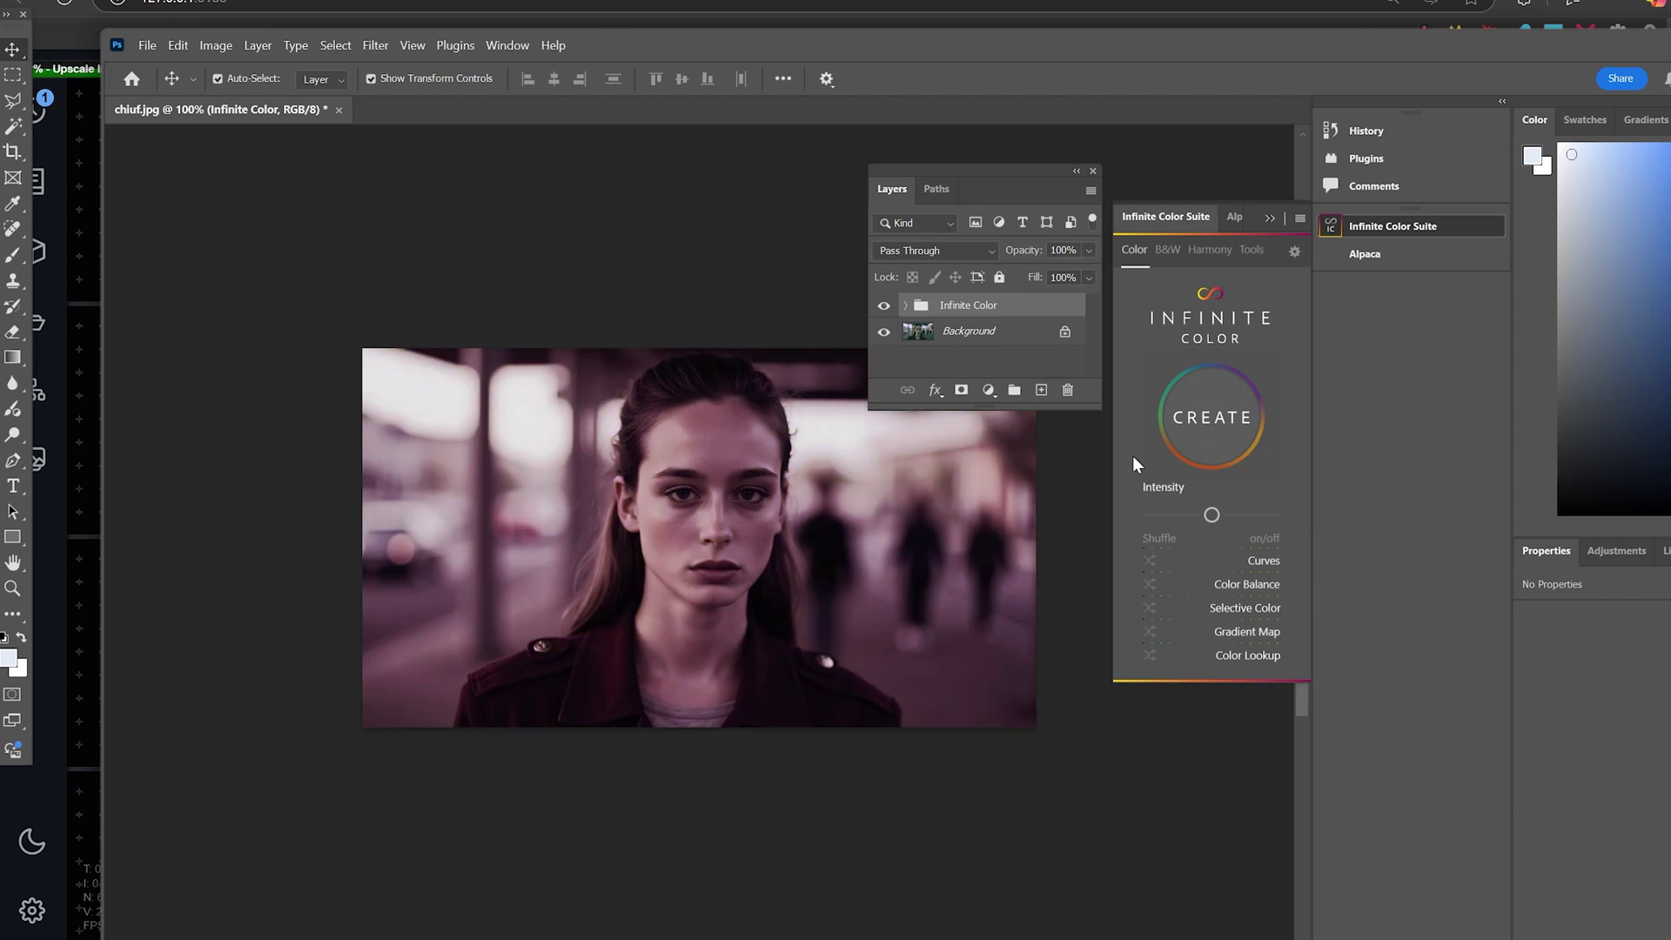
click(1197, 430)
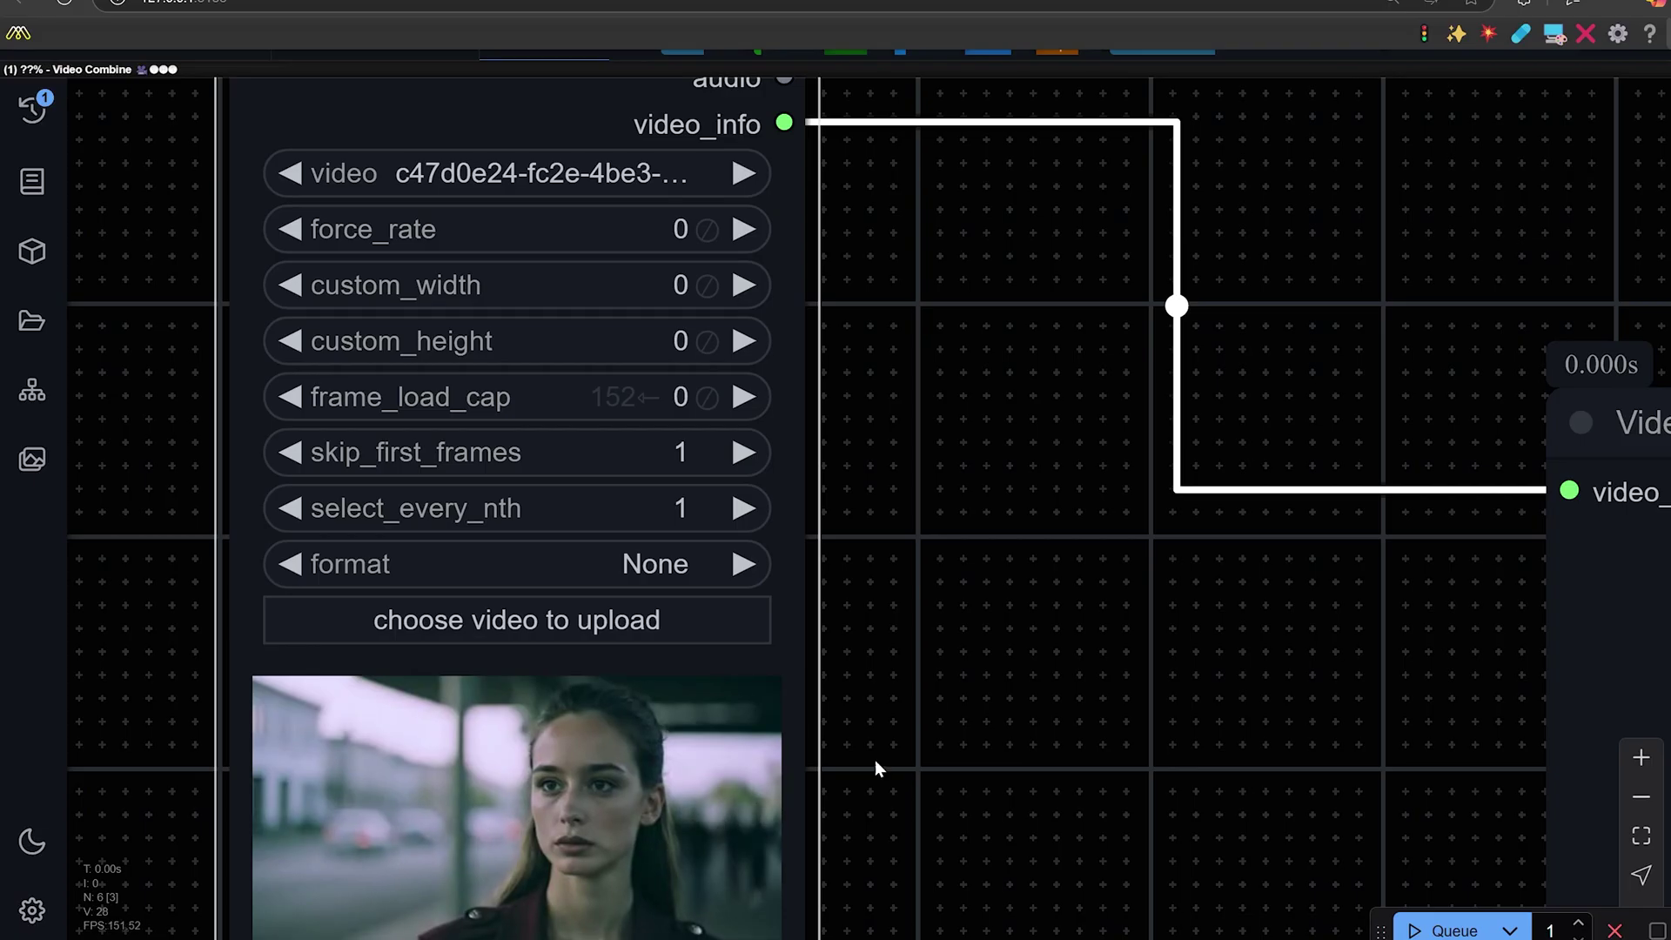
In ComfyUI, examine the street portrait clip in the Load Video node, its settings and its link to Video Info
scroll(938, 667, down, 3)
drag(1071, 698, 1110, 520)
scroll(1133, 484, up, 3)
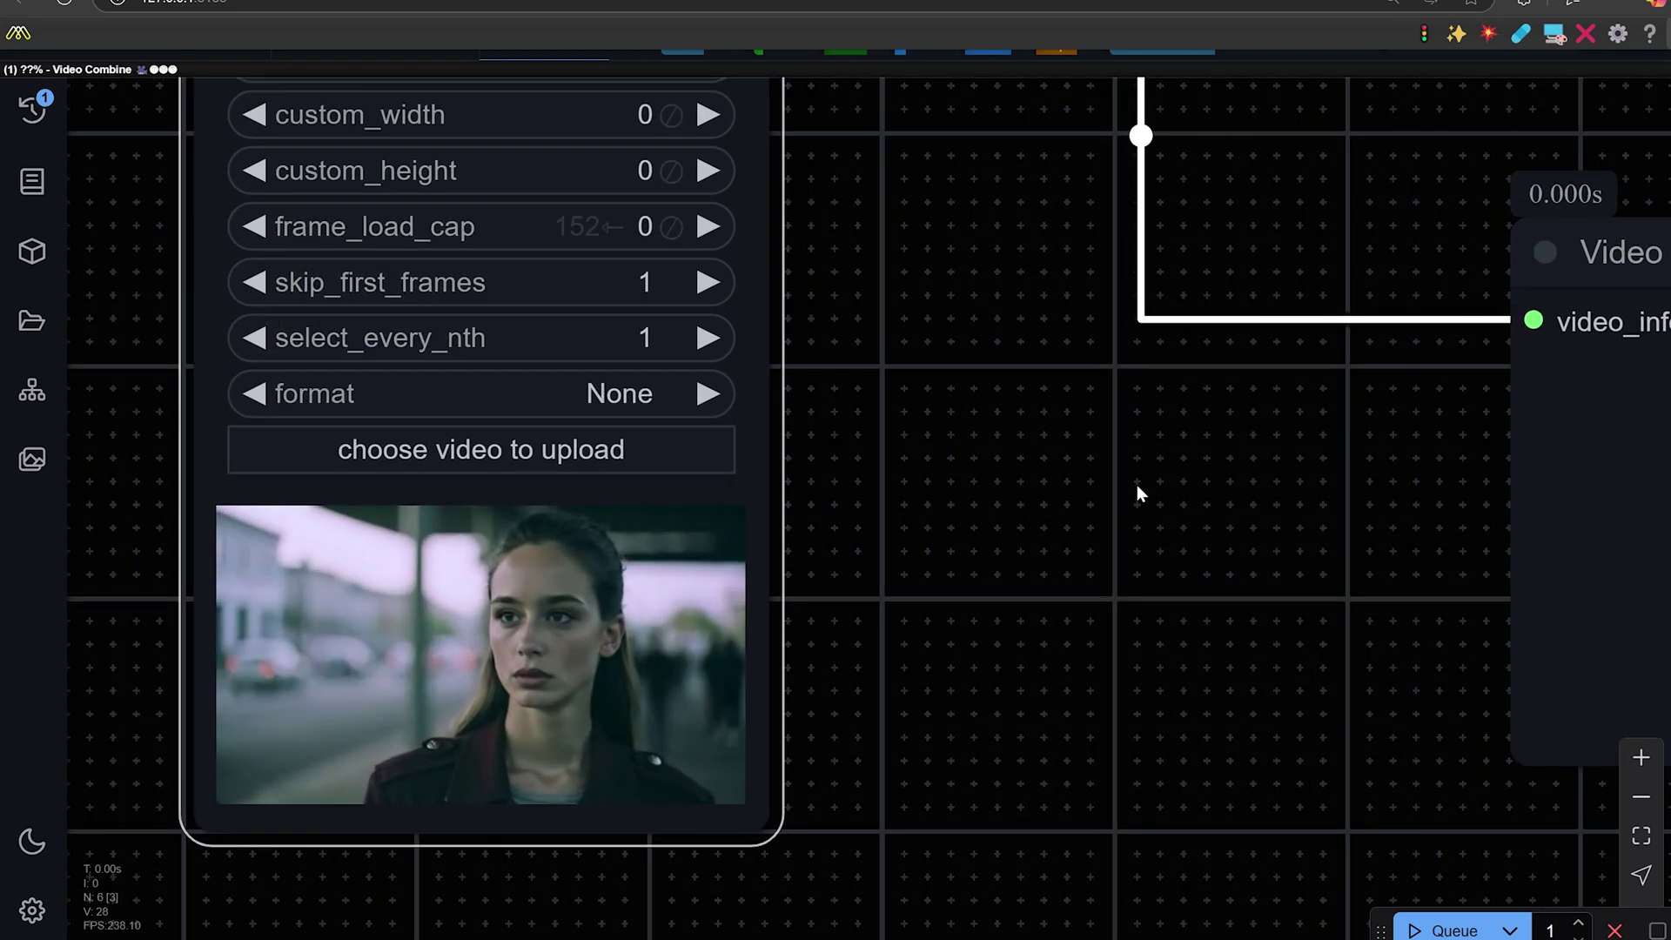
scroll(1136, 483, down, 3)
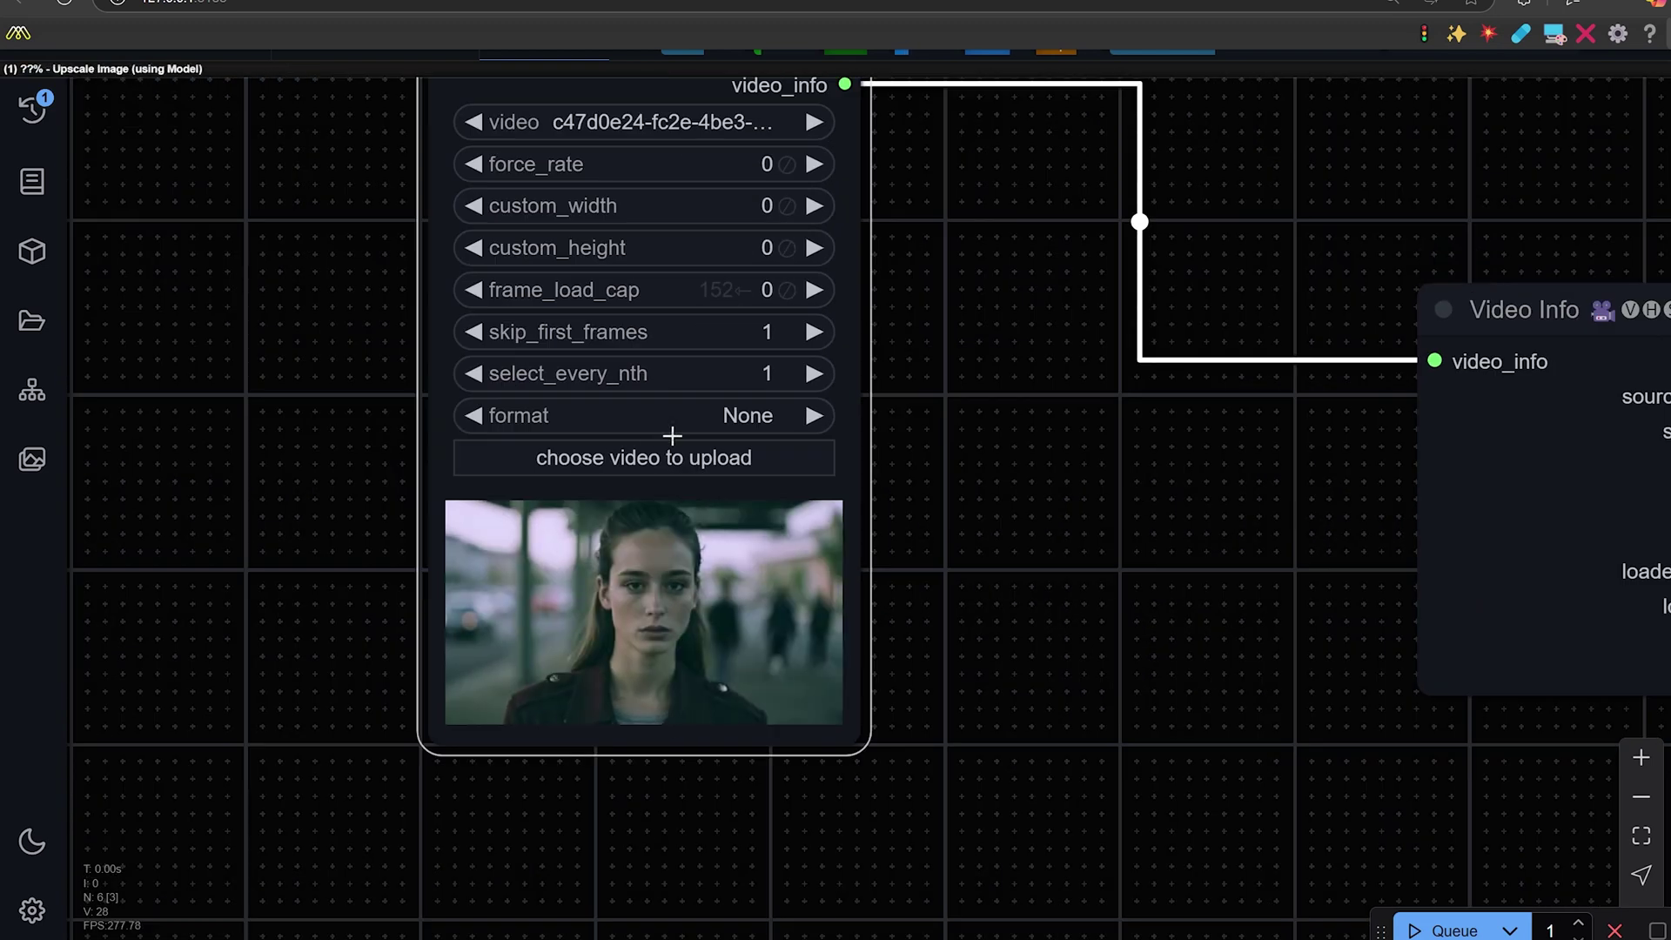
drag(1027, 456, 749, 541)
scroll(799, 525, down, 2)
drag(963, 578, 839, 526)
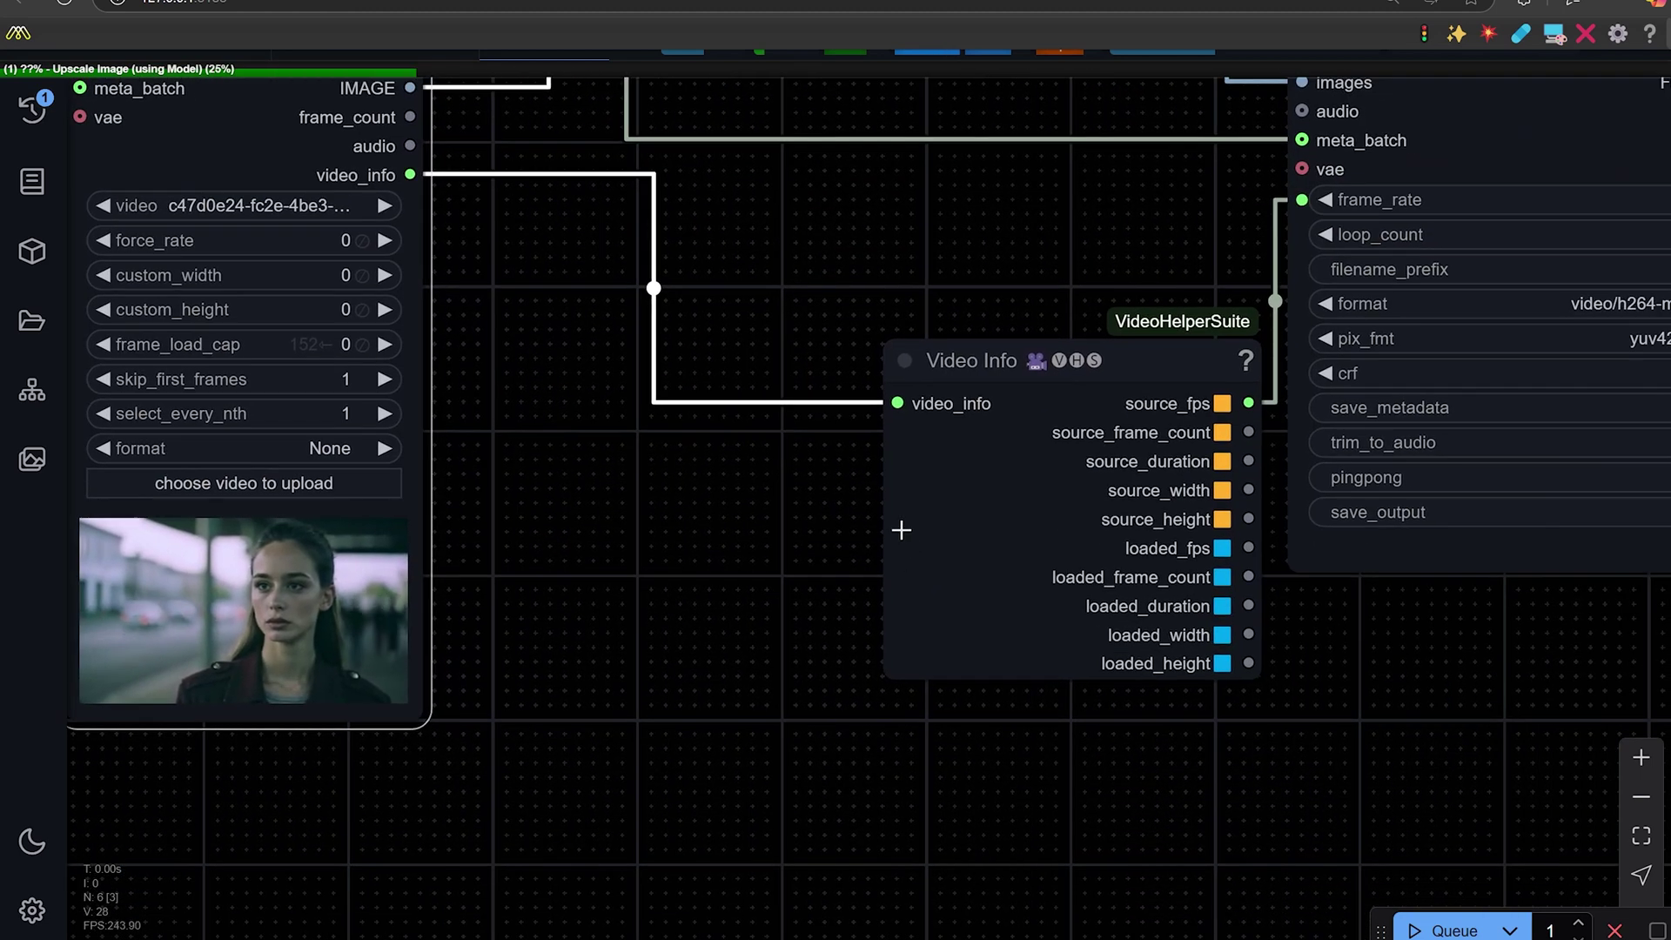
Check the Meta-Batch progress in the command window and bring up the options of the upscaled video's preview
key(alt+Tab)
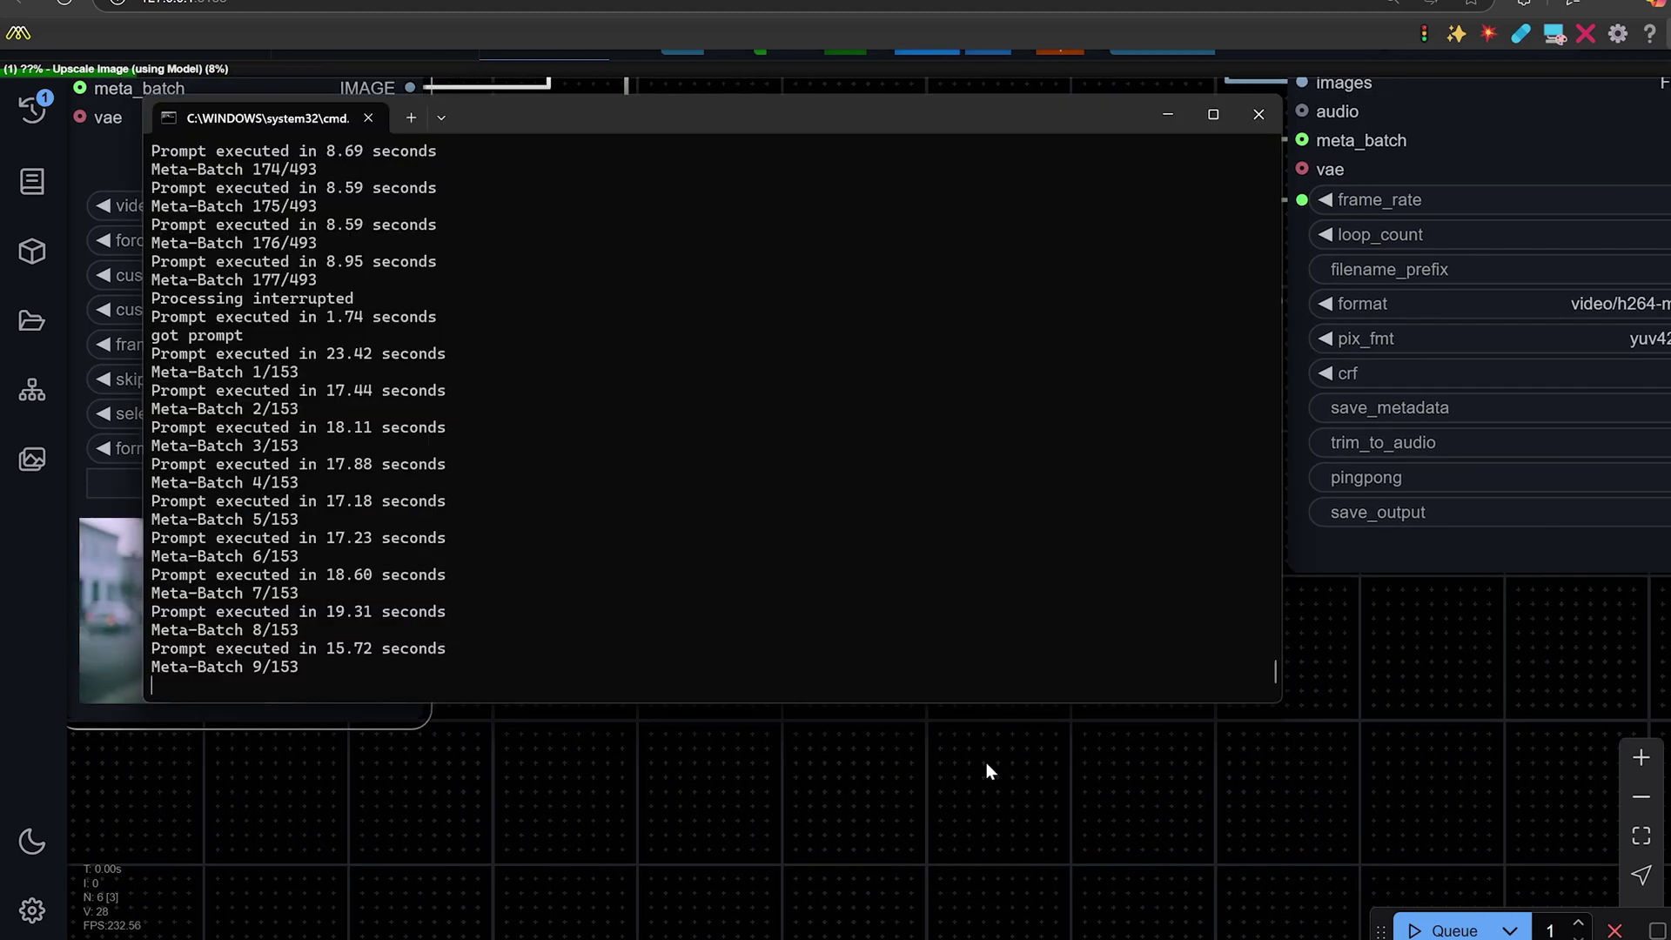
click(738, 807)
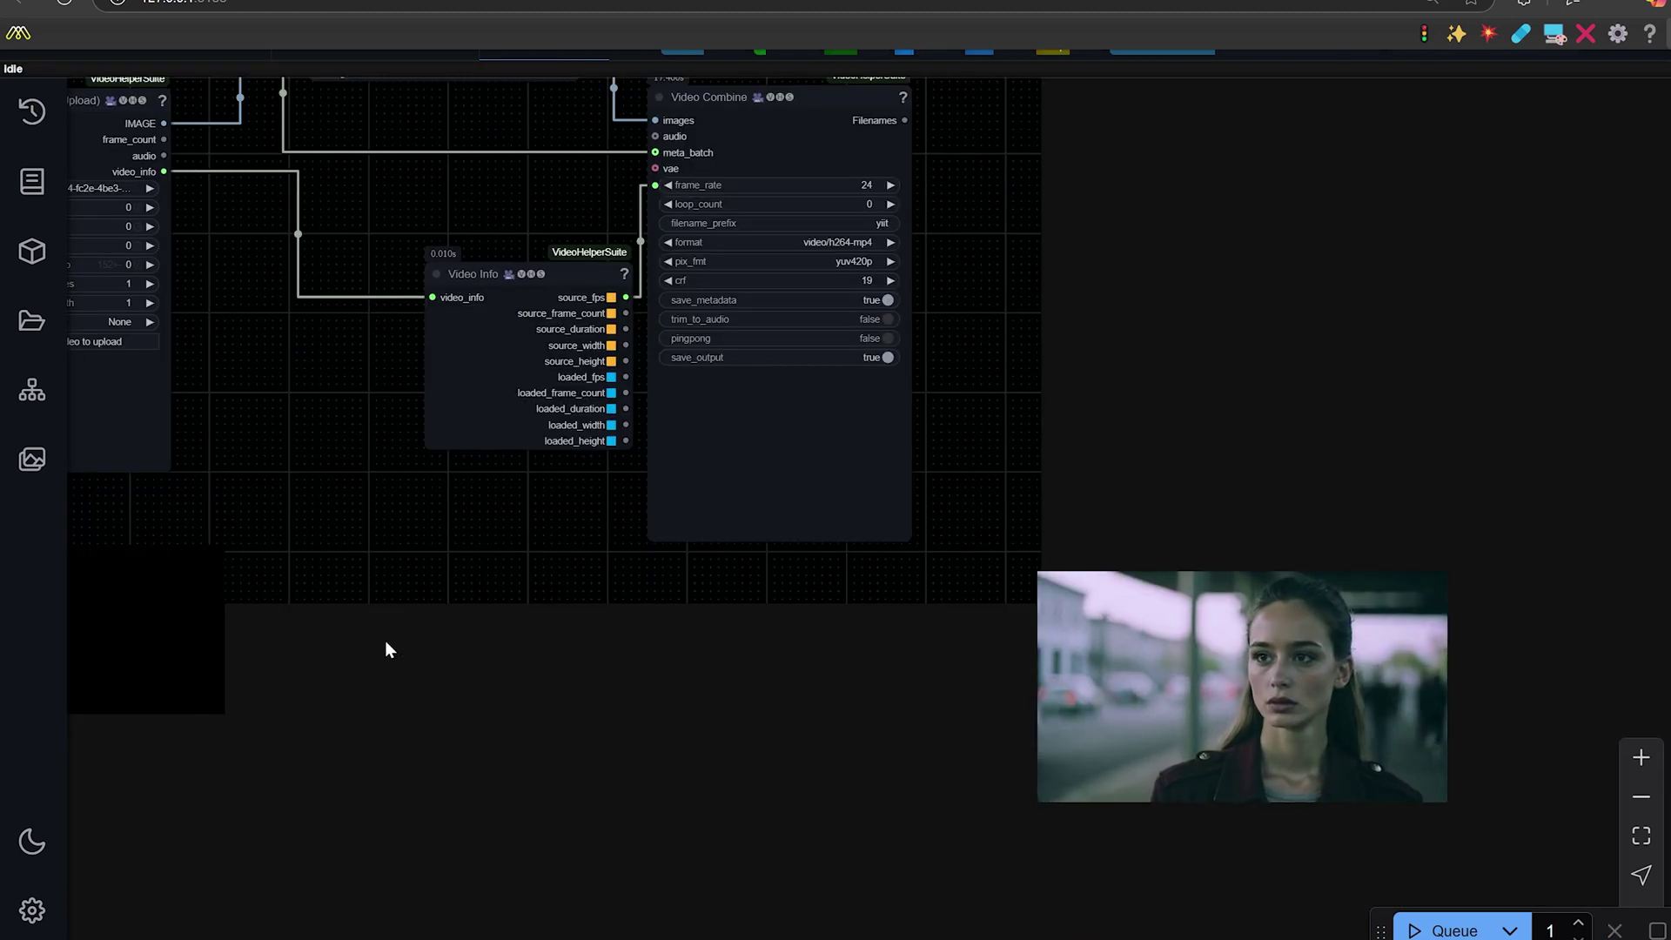
drag(387, 643, 372, 583)
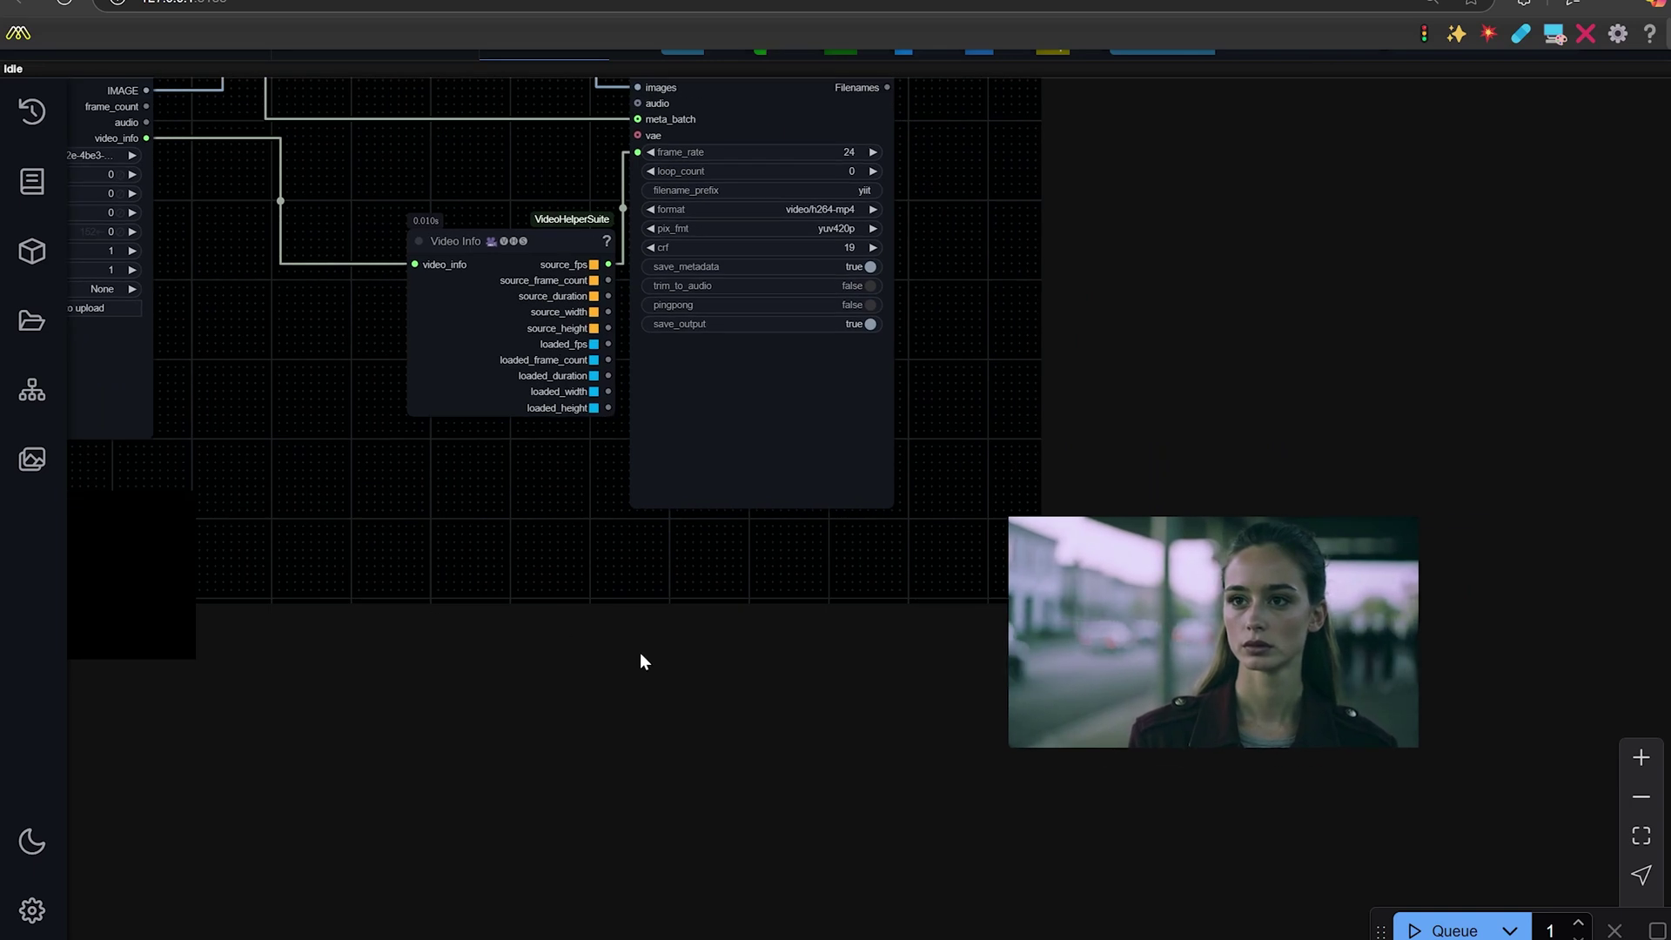
right_click(1331, 609)
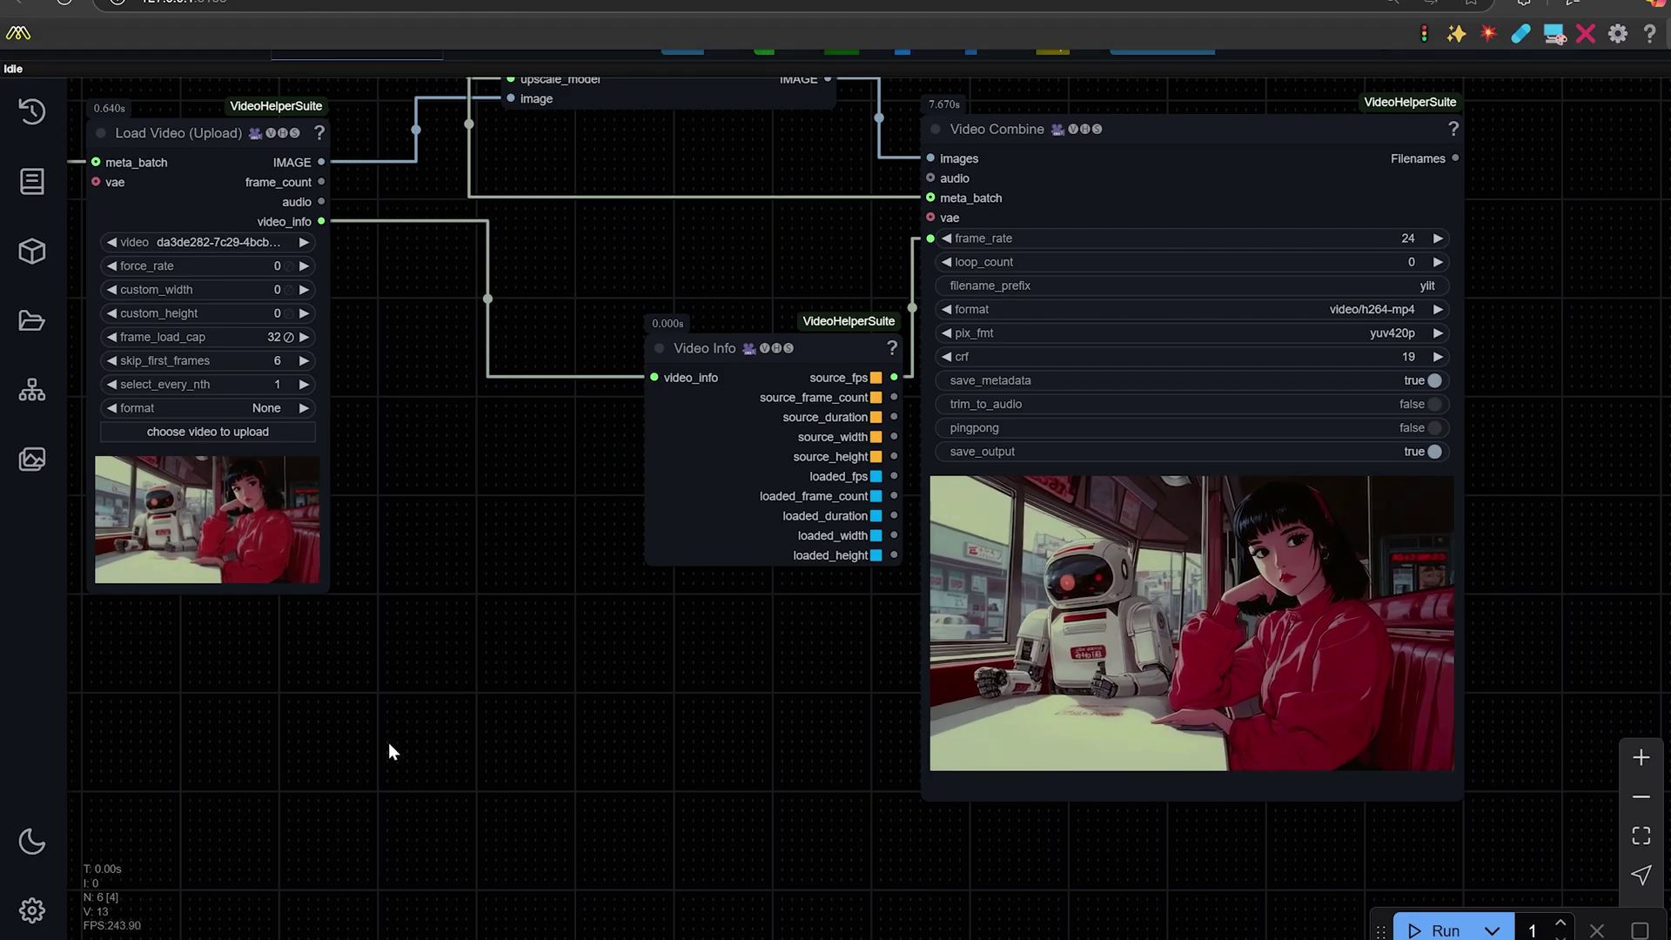
Examine the diner robot clip's source preview and frame settings in the Load Video node
drag(388, 743, 572, 808)
drag(699, 760, 666, 589)
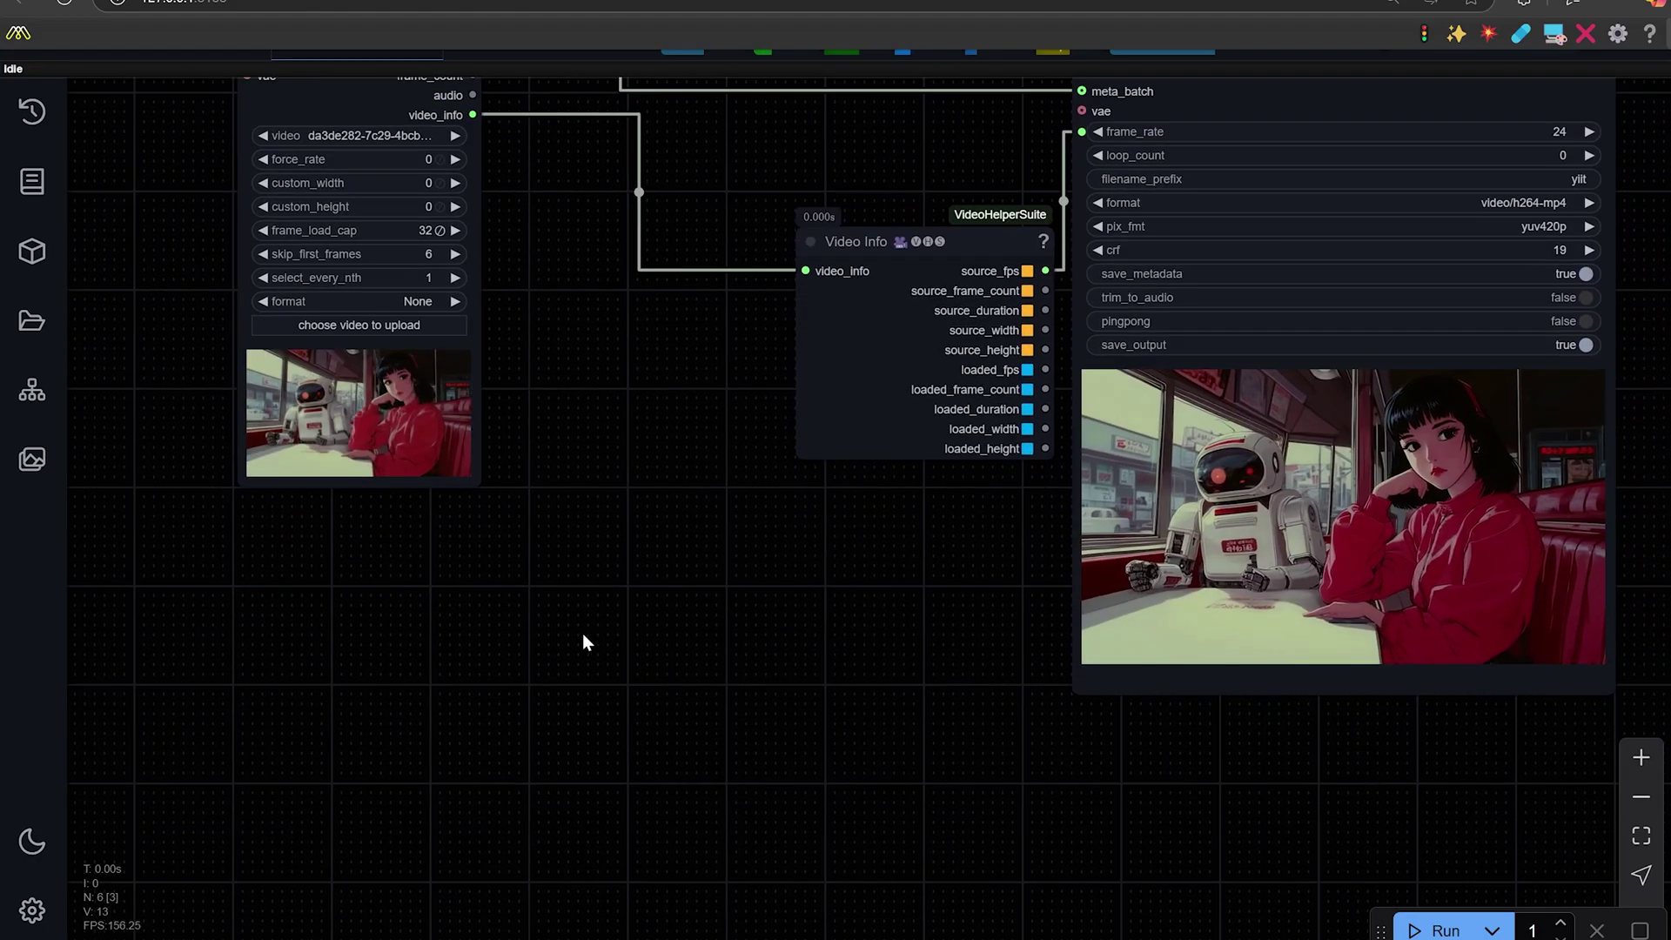
scroll(582, 634, up, 6)
drag(582, 641, 969, 653)
scroll(973, 652, up, 2)
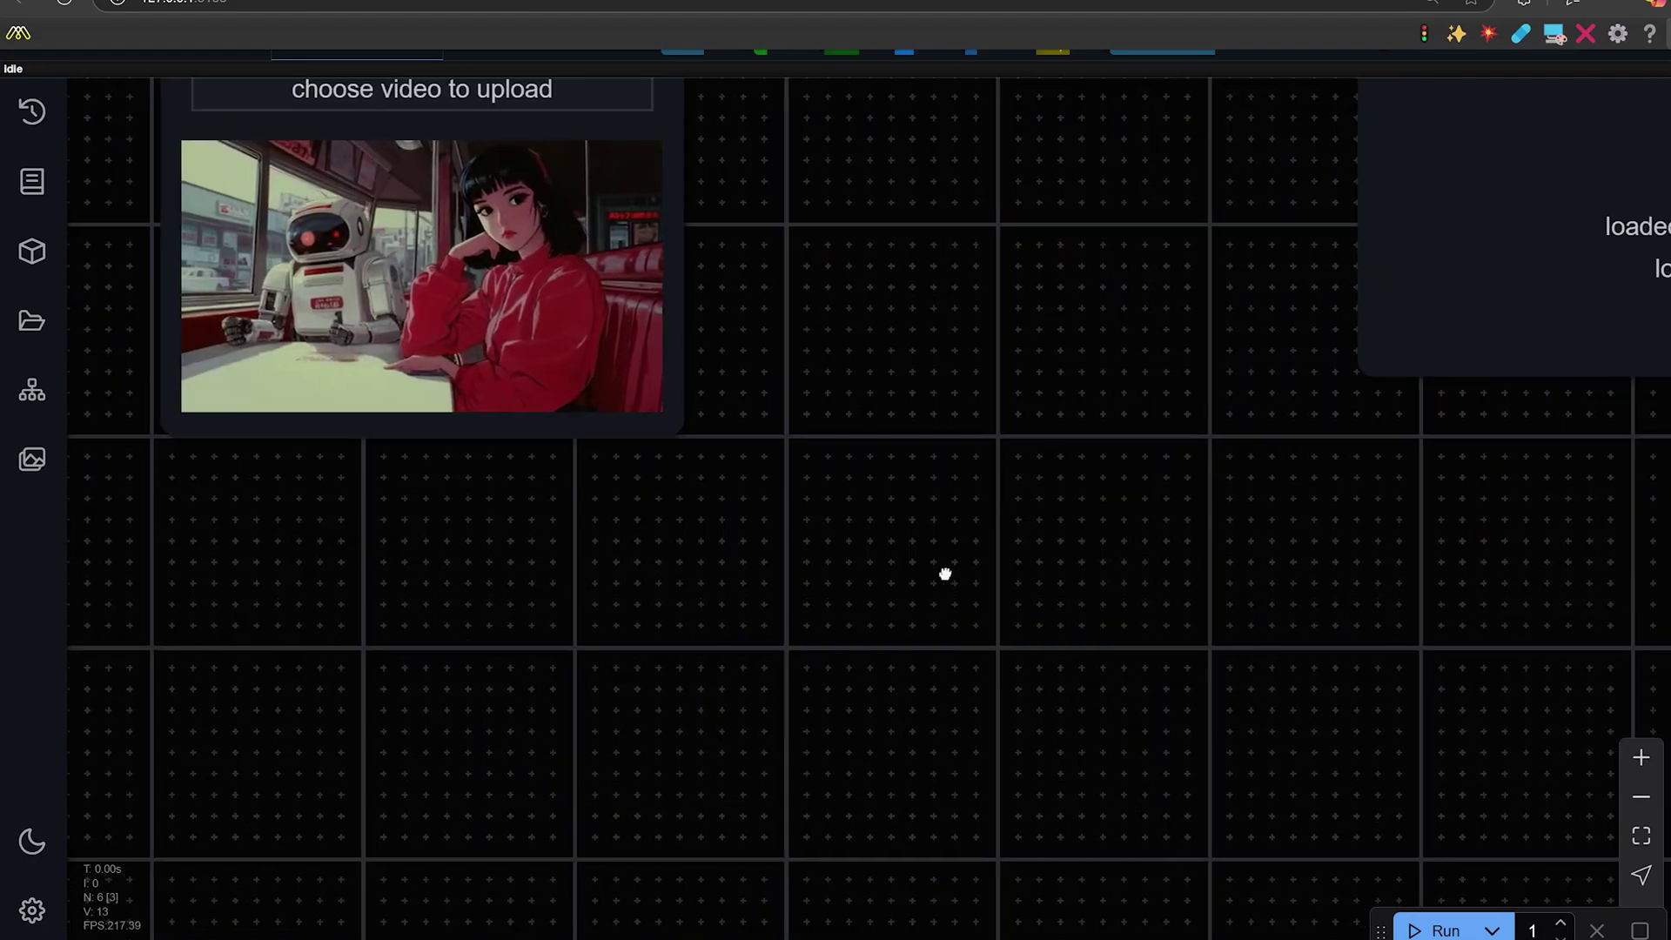
drag(945, 575, 802, 614)
Follow the connections from Upscale Image and Video Info to Video Combine and inspect the upscaled diner clip
scroll(619, 721, down, 3)
drag(596, 392, 339, 678)
drag(510, 415, 429, 313)
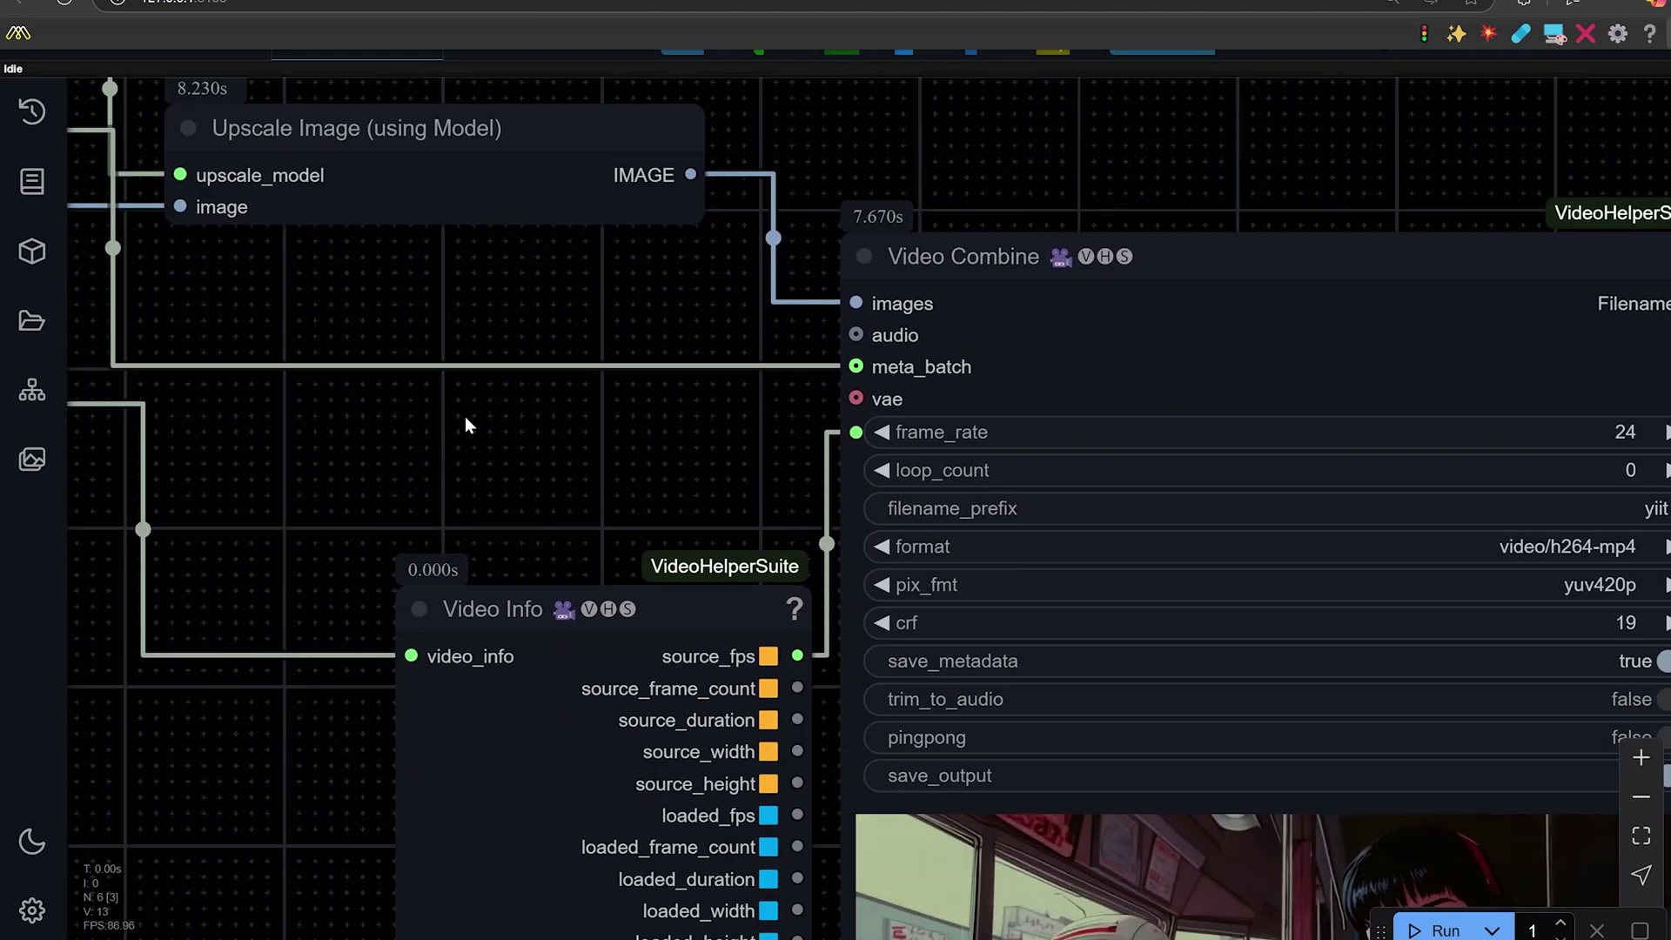
drag(466, 421, 514, 196)
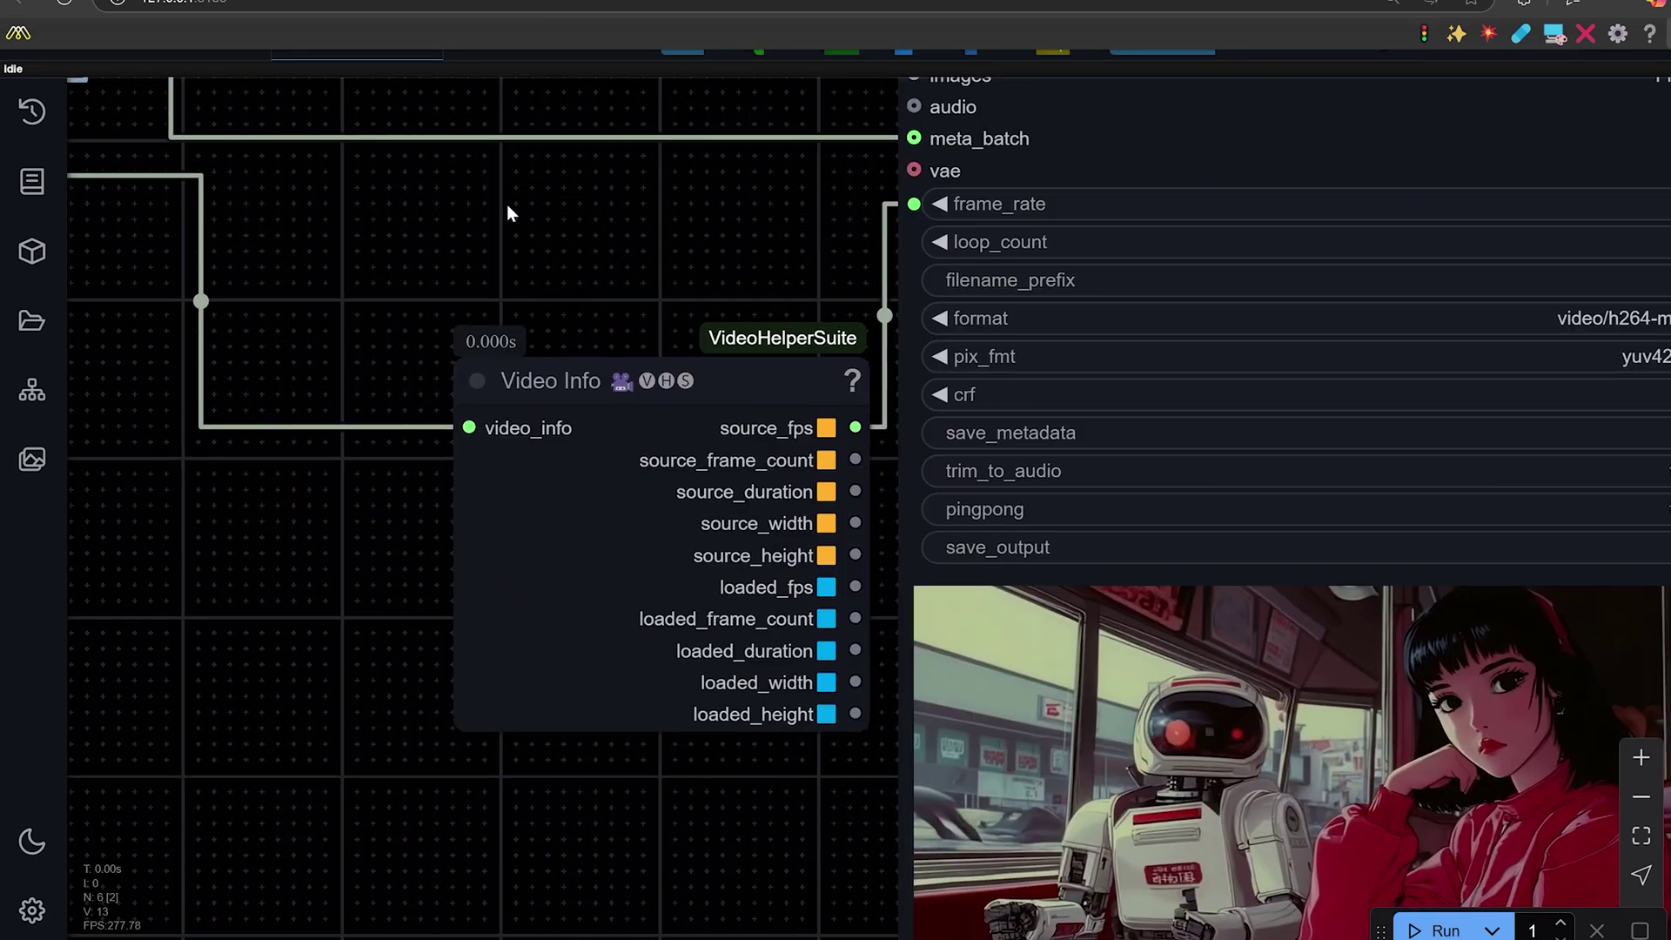
drag(449, 552, 122, 196)
drag(474, 613, 93, 650)
scroll(74, 691, up, 4)
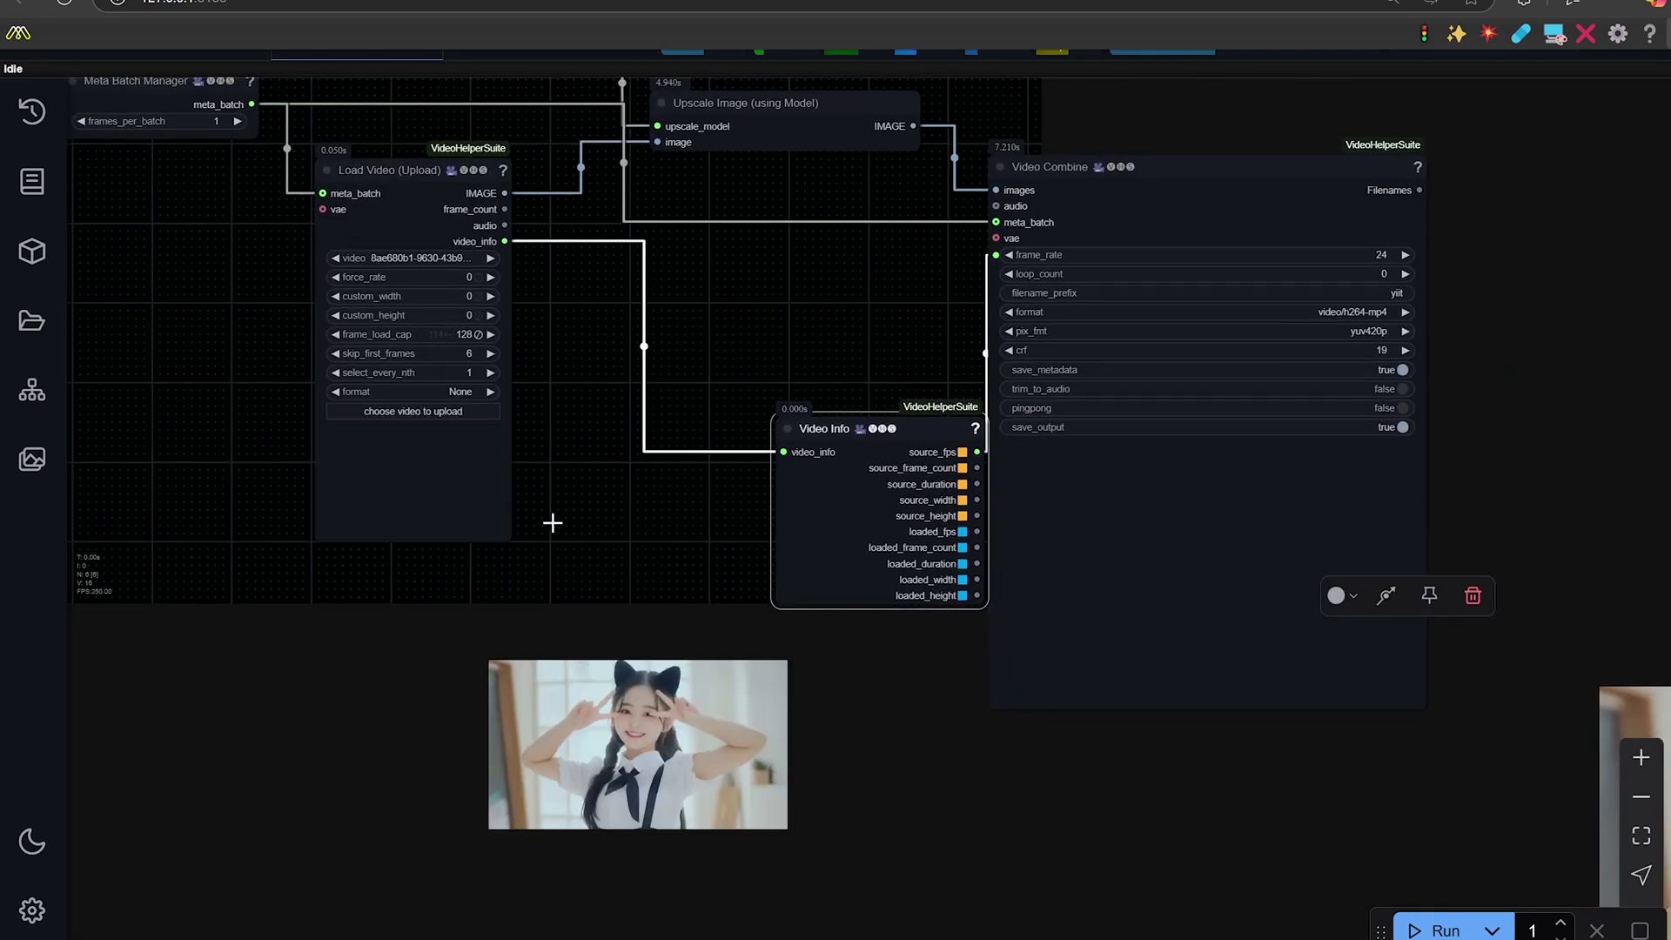
Examine the Load Video node's settings and source preview for the clip of the girl with cat ears
click(625, 528)
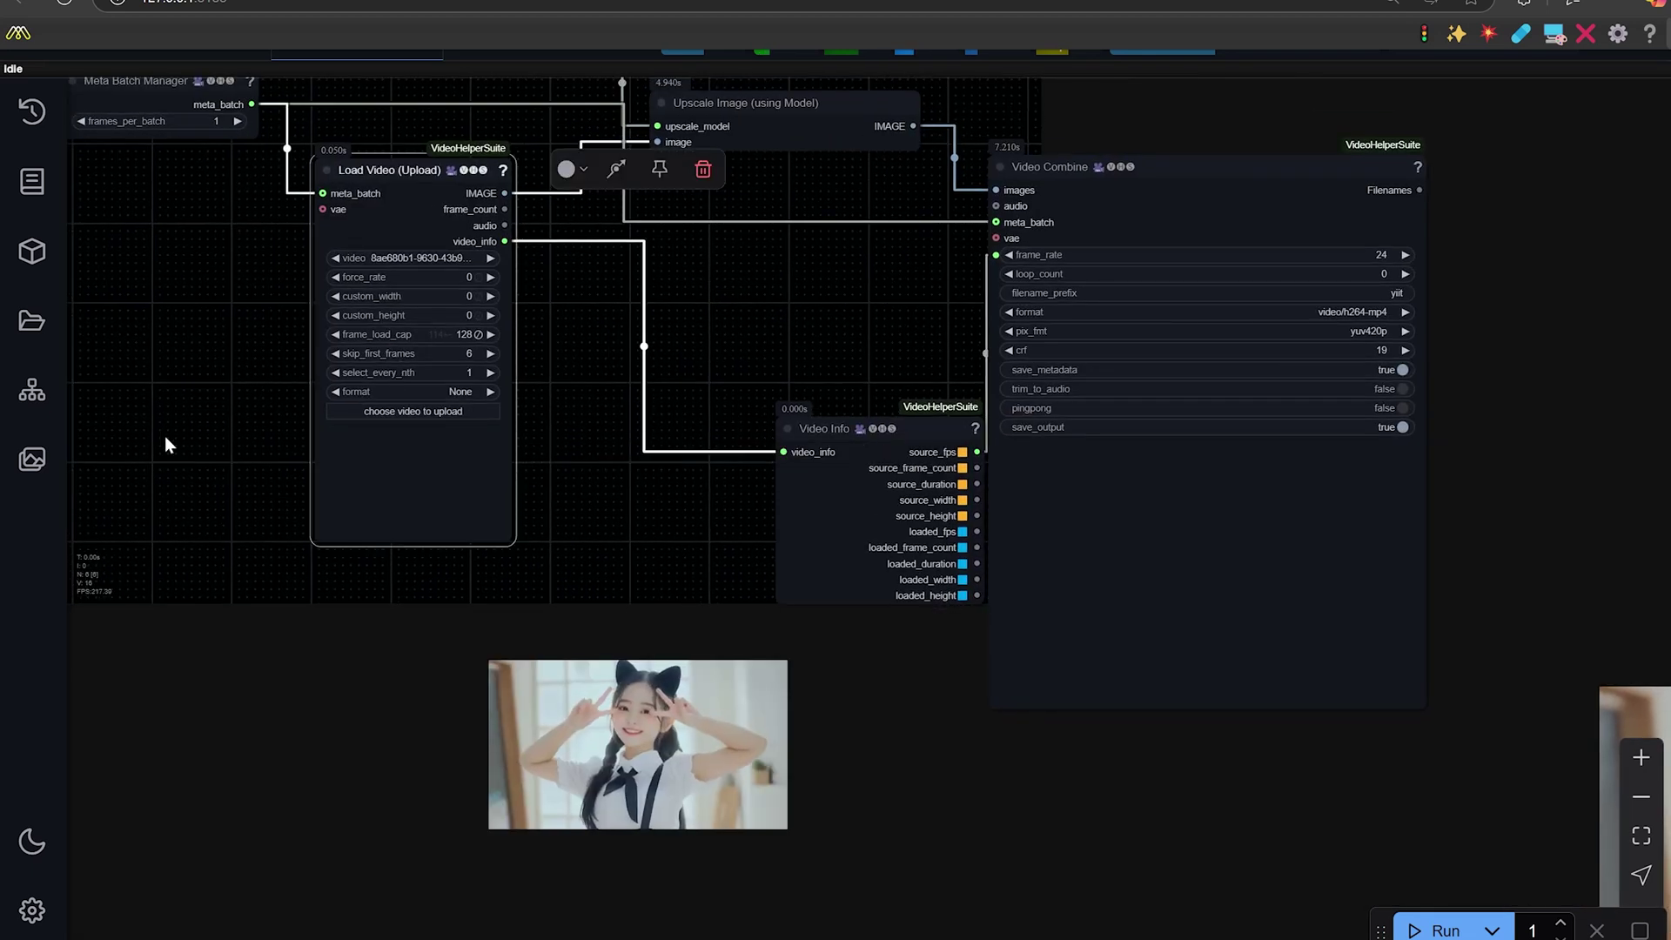
click(163, 442)
drag(1173, 799, 1044, 566)
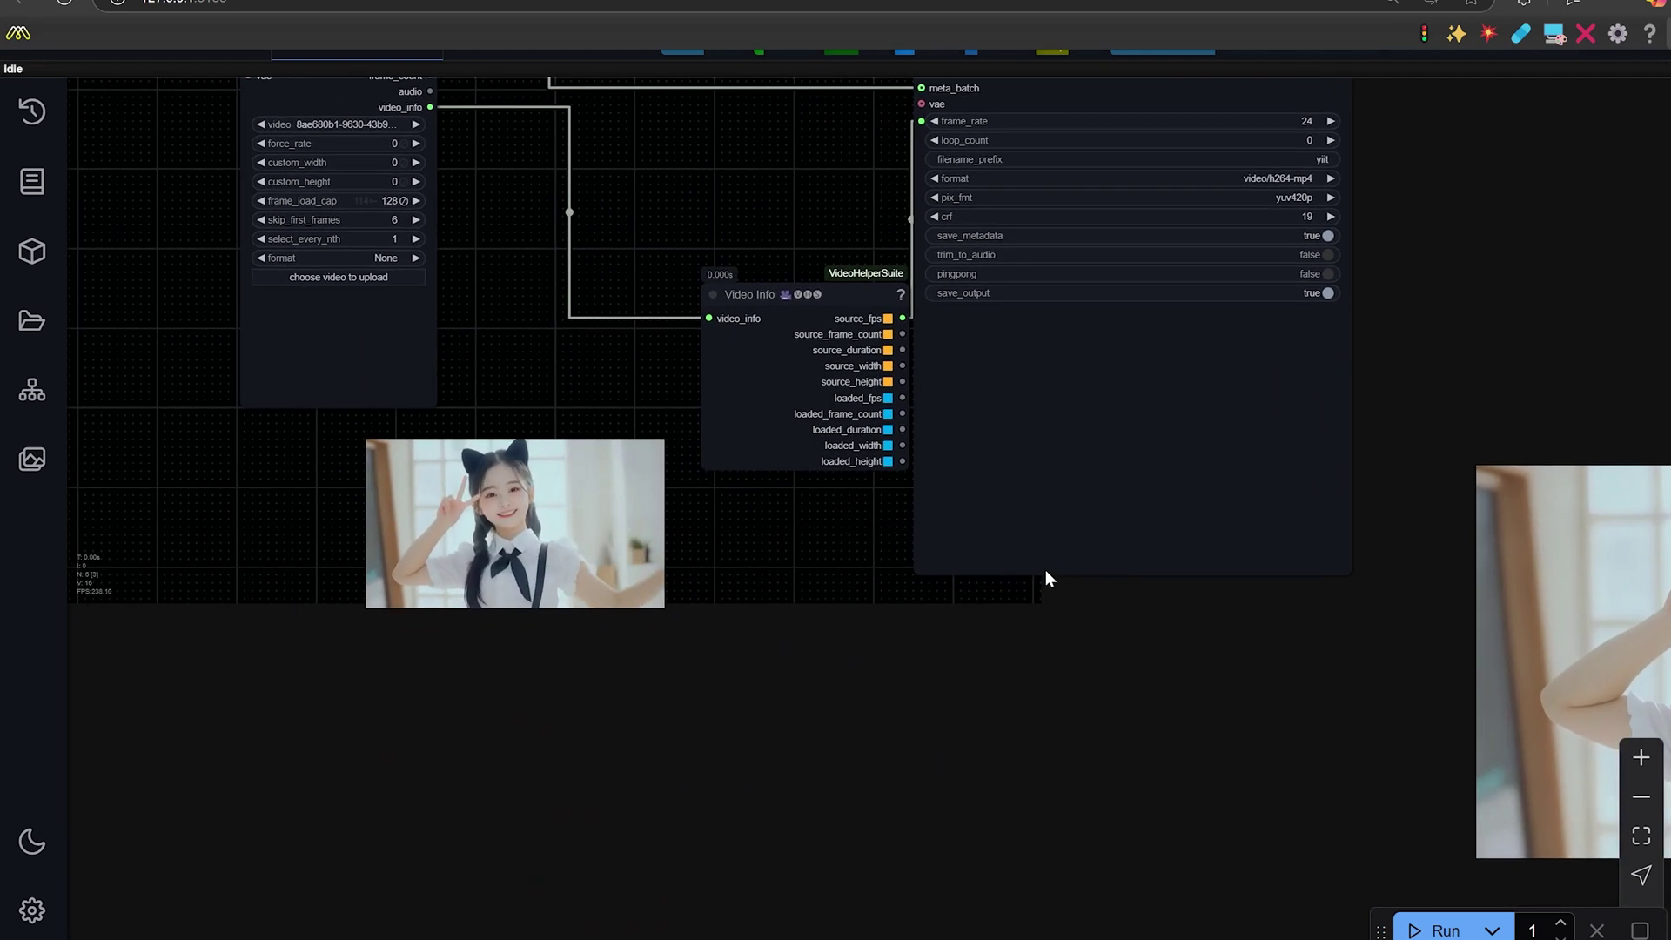
scroll(833, 670, up, 5)
drag(692, 513, 877, 618)
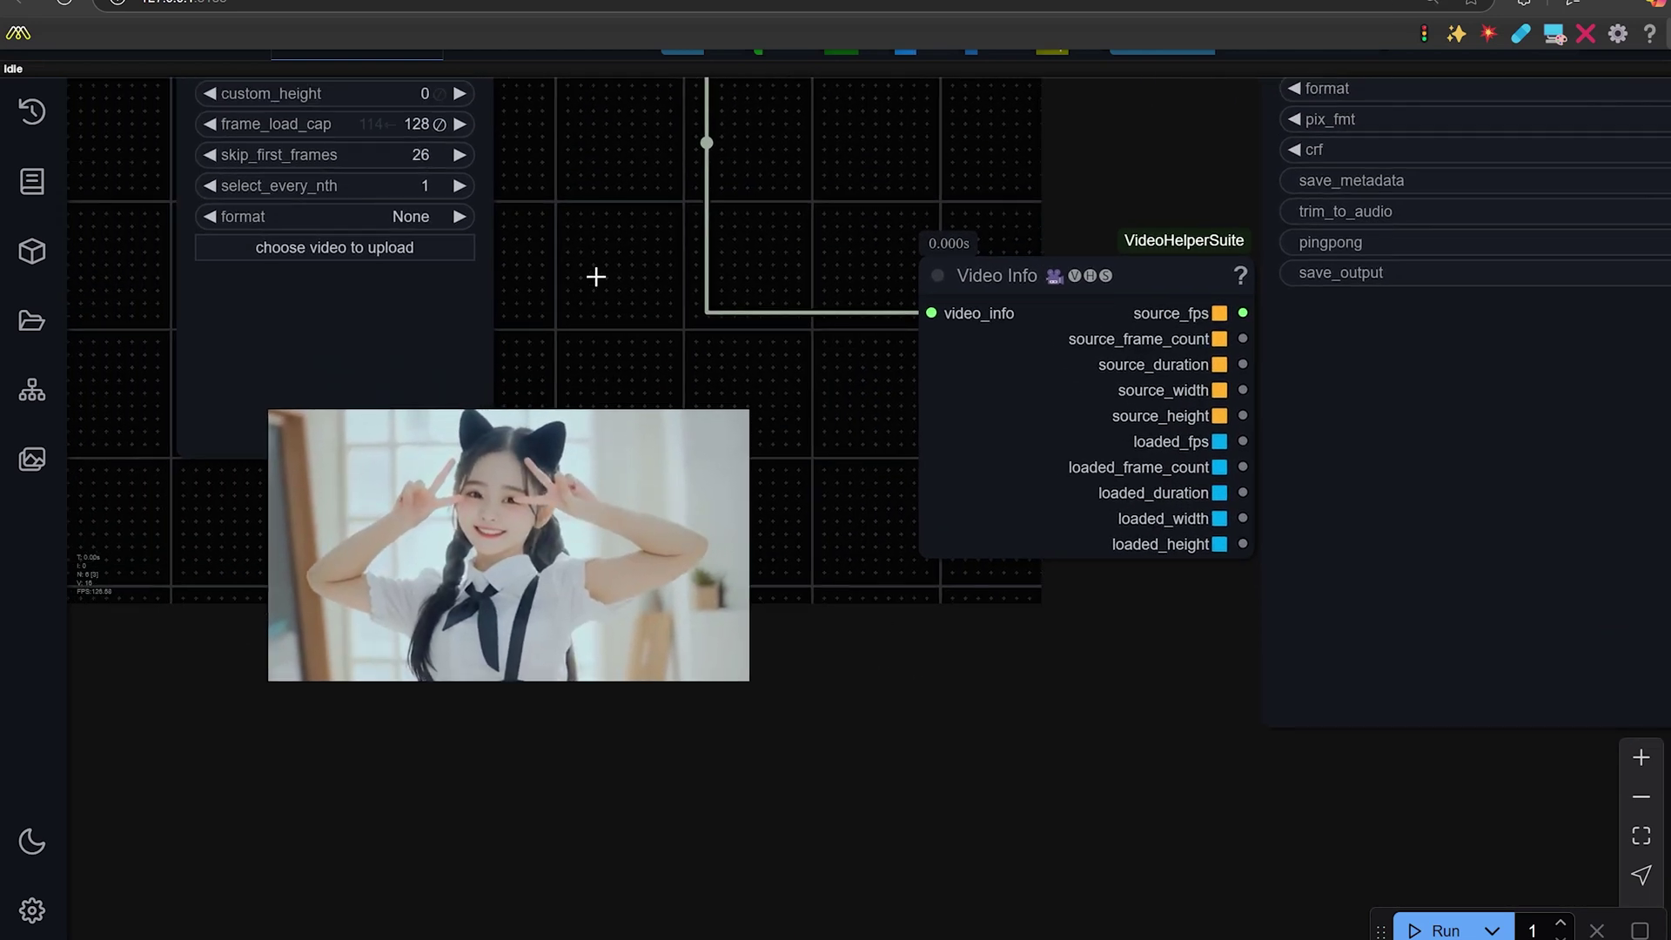
Set the Load Video node's skip_first_frames to 56 and inspect the preview of the trimmed clip
click(612, 222)
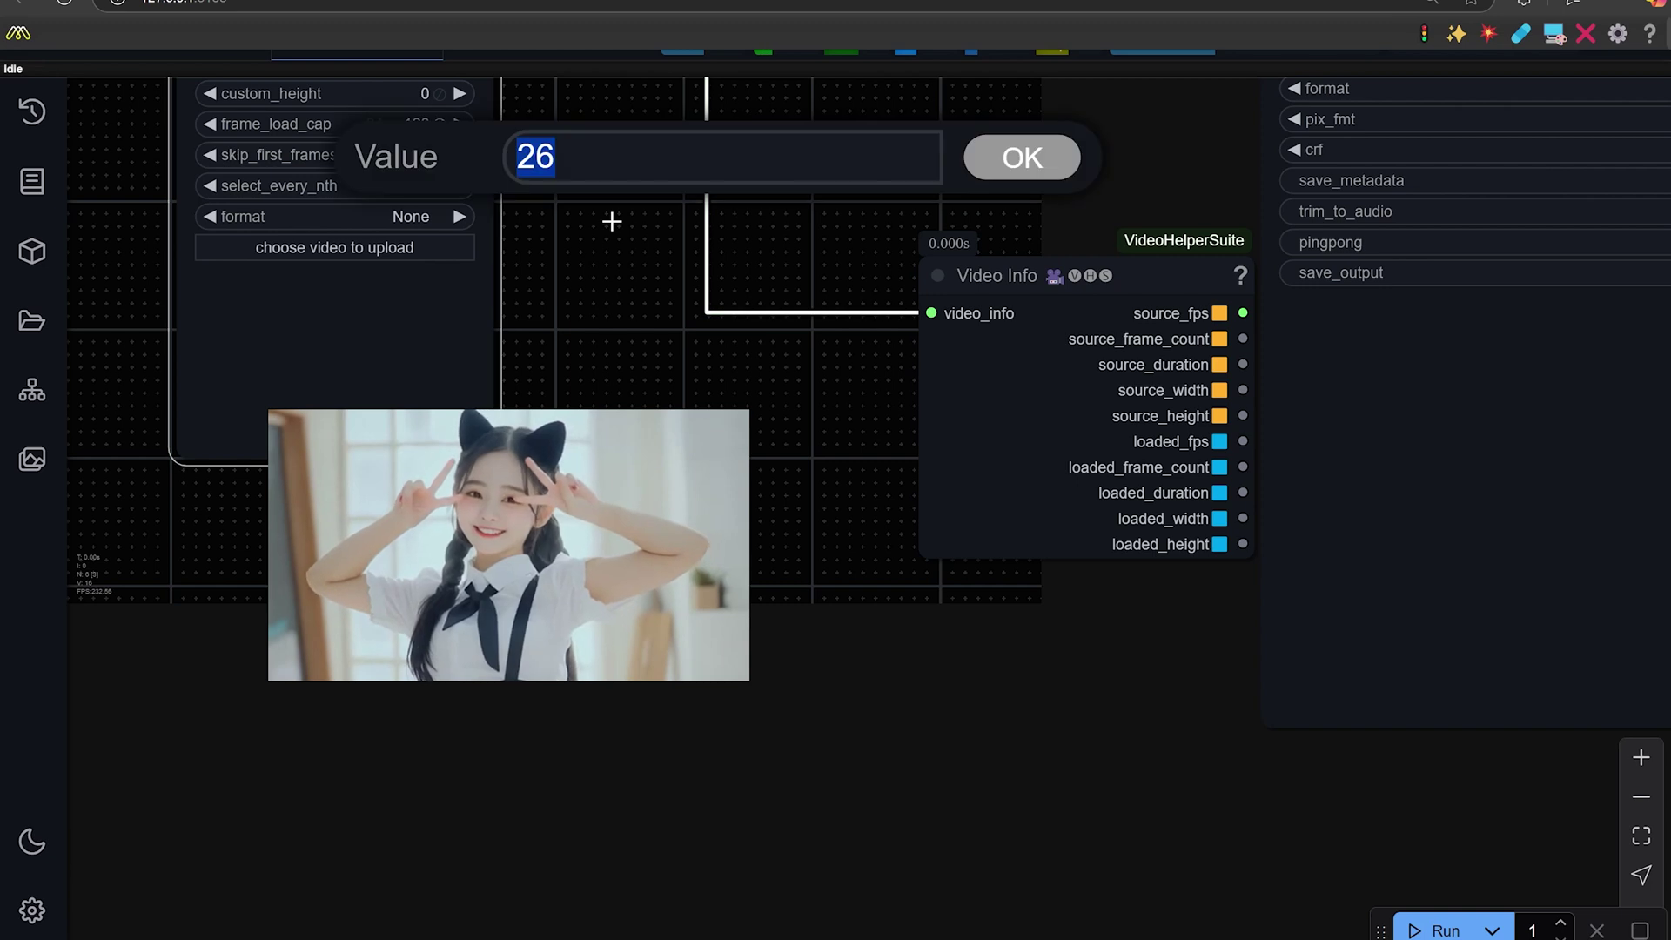
click(992, 157)
scroll(540, 218, up, 2)
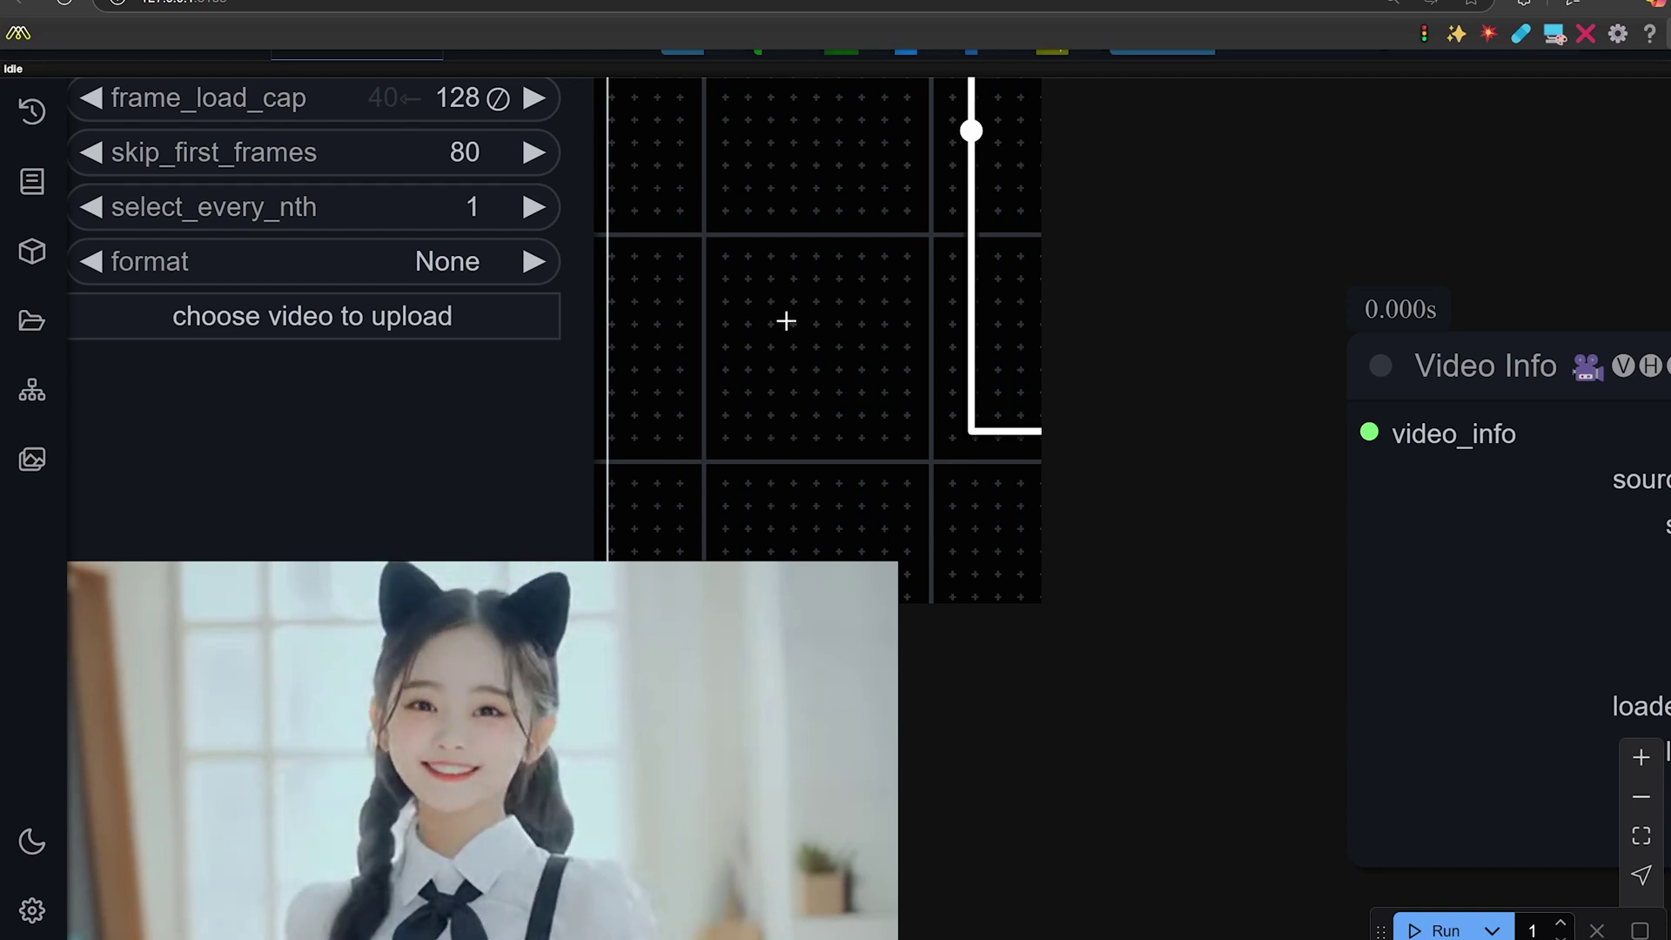
scroll(790, 325, down, 4)
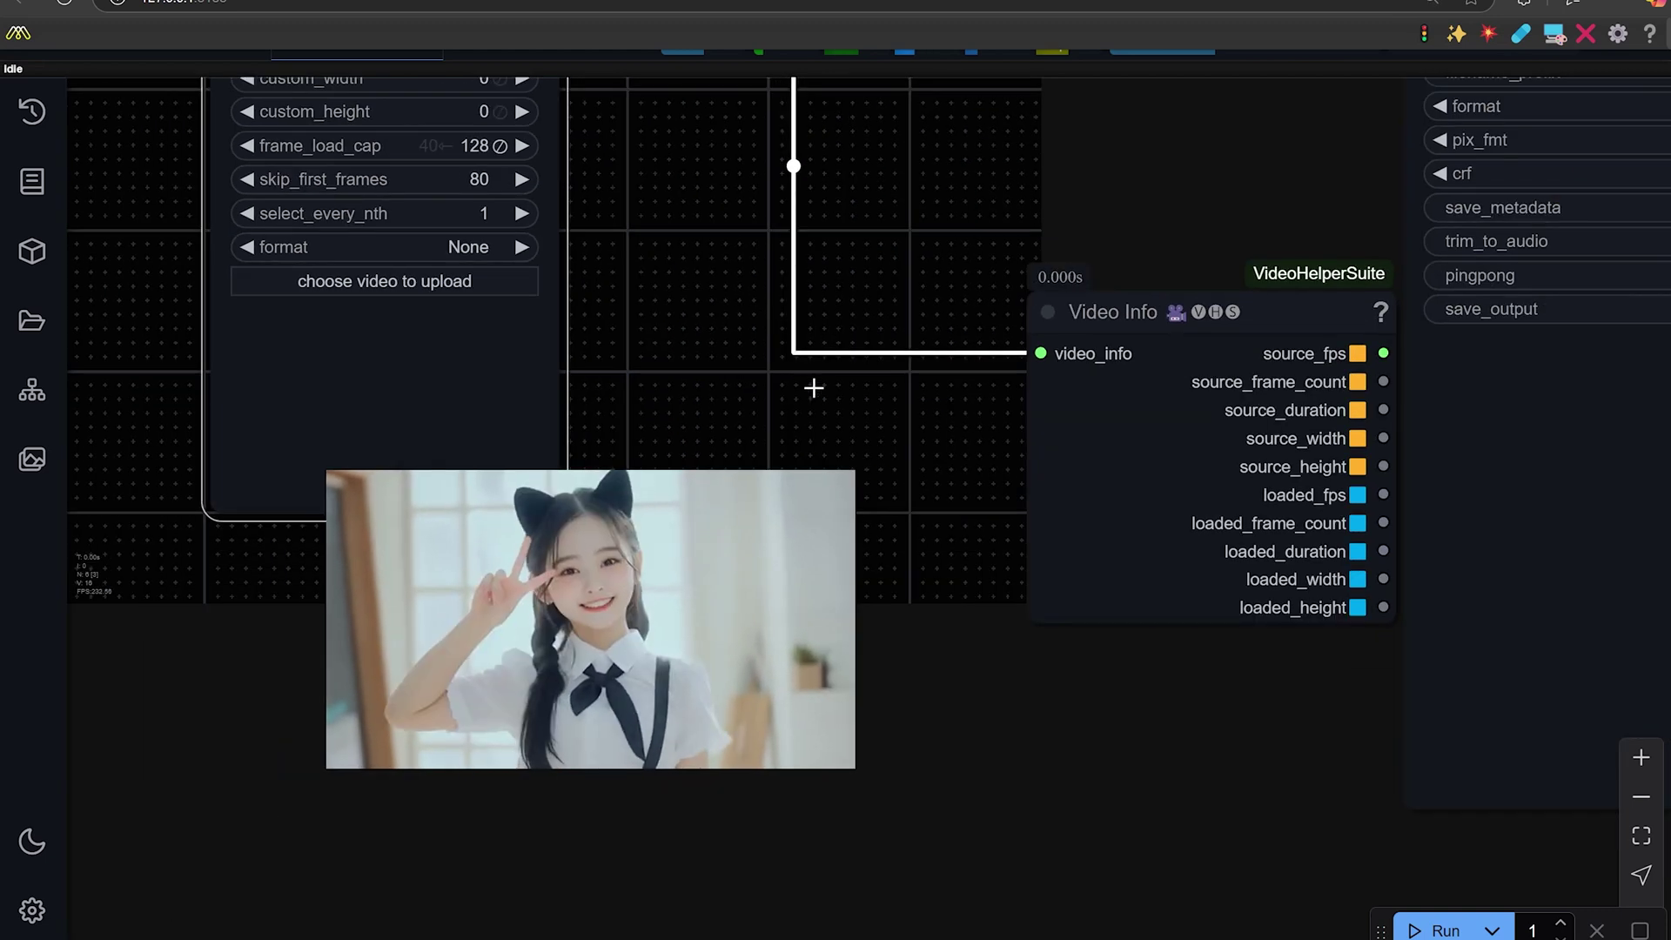
scroll(695, 265, down, 3)
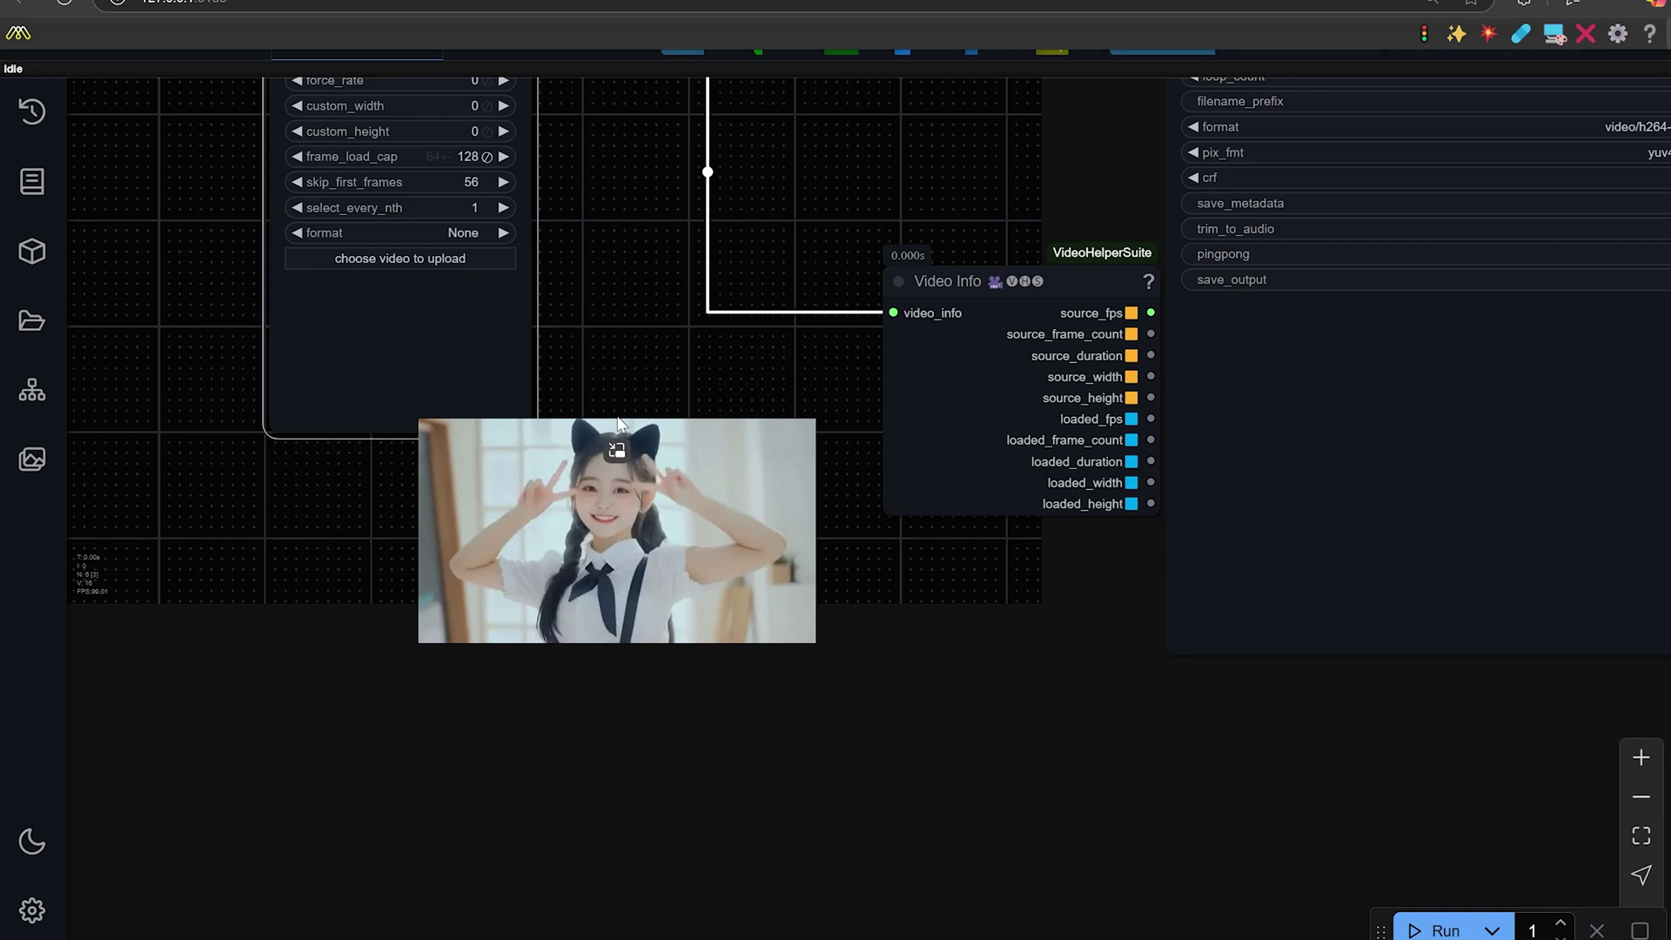
scroll(640, 362, up, 5)
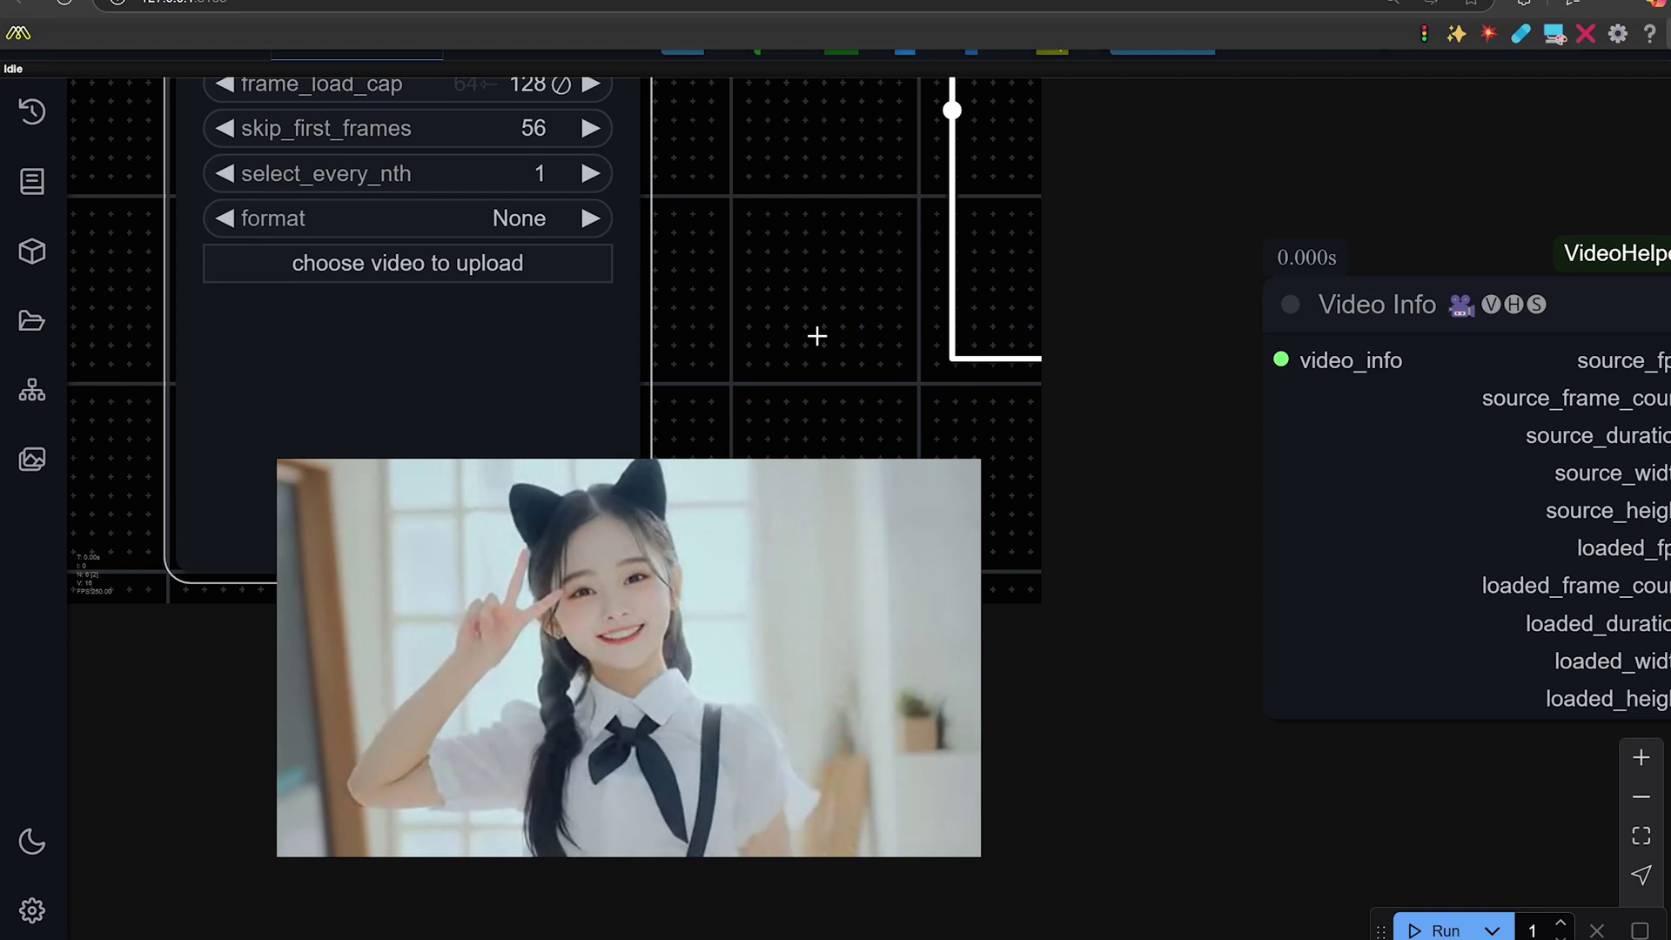
scroll(838, 345, down, 2)
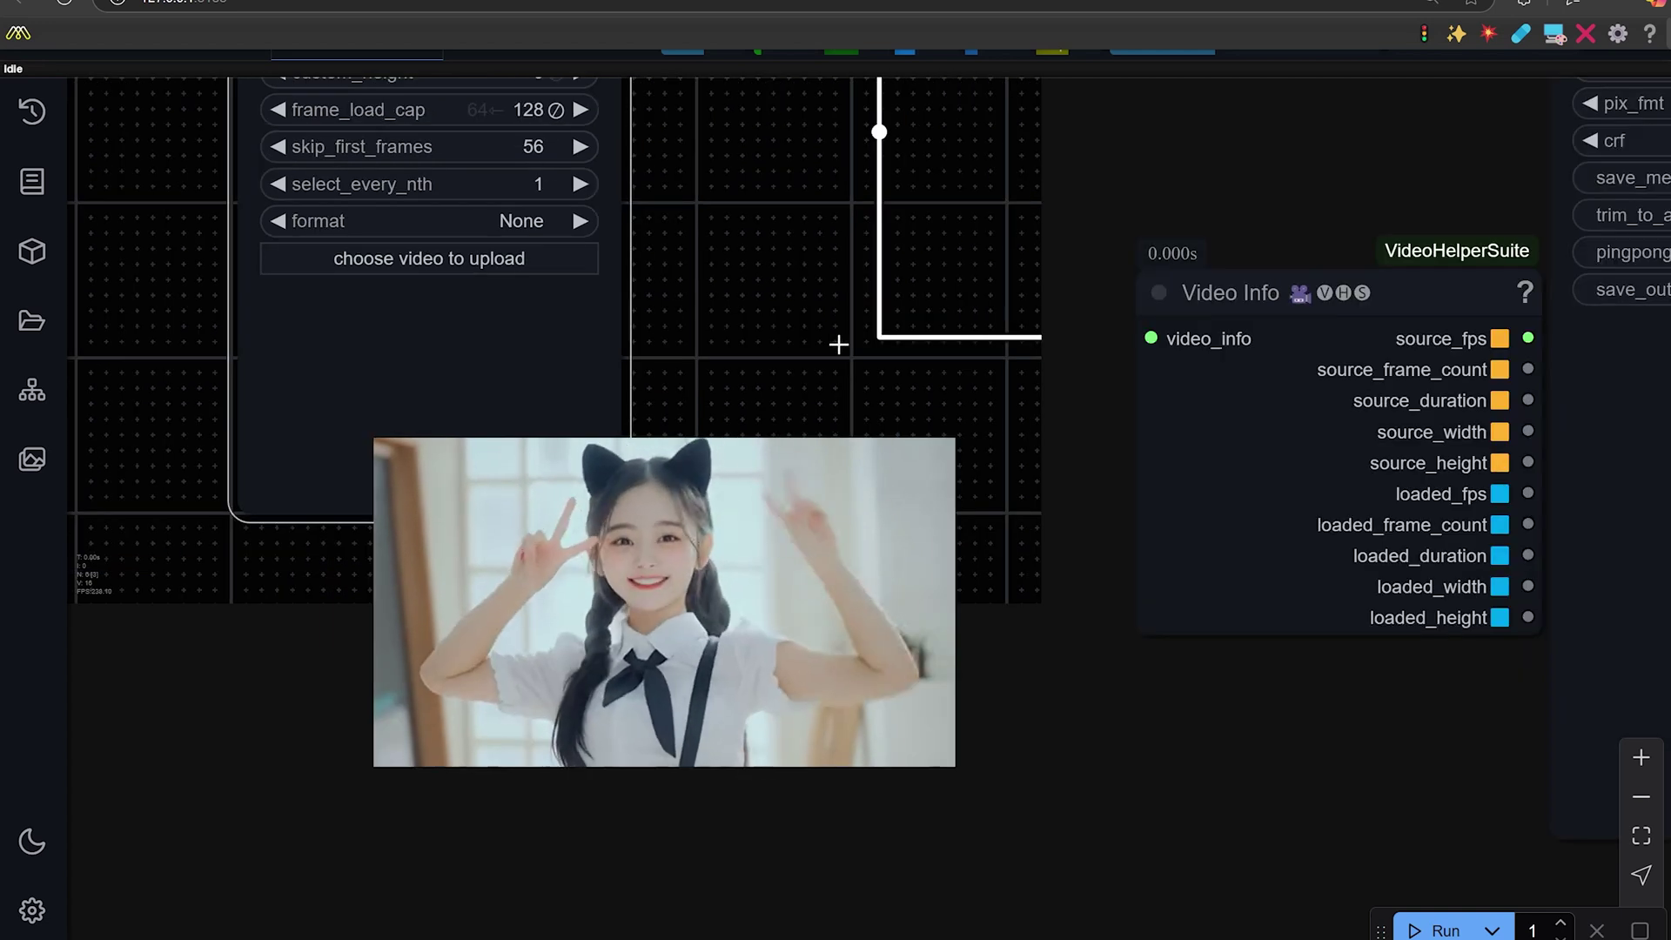